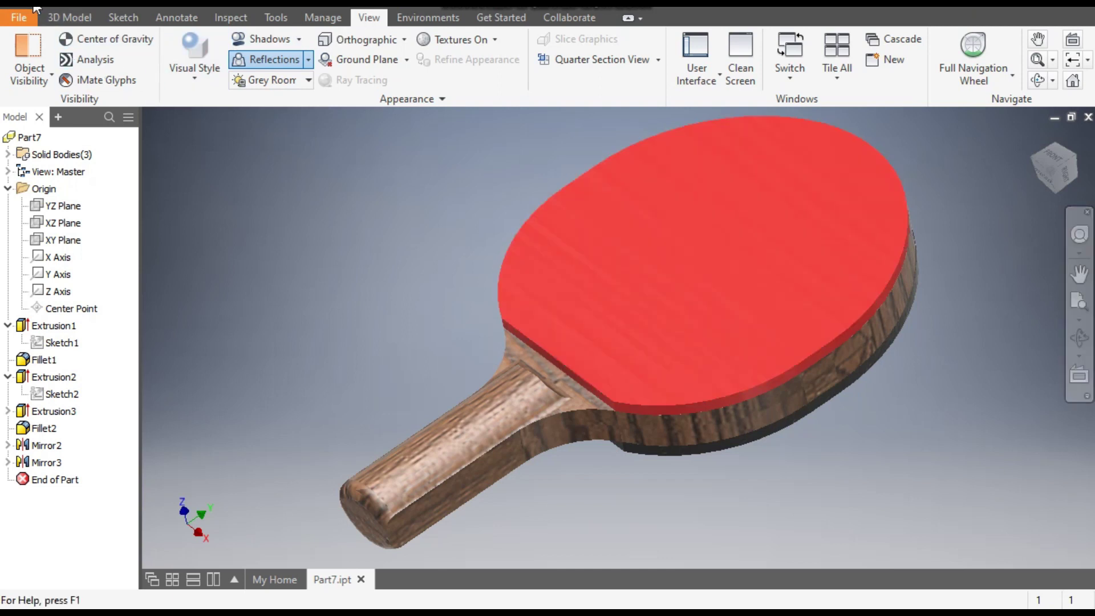
Create a new part from the metric Standard (mm).ipt template and start a 2D sketch on the XY plane
{"action": "key", "text": "ctrl+n"}
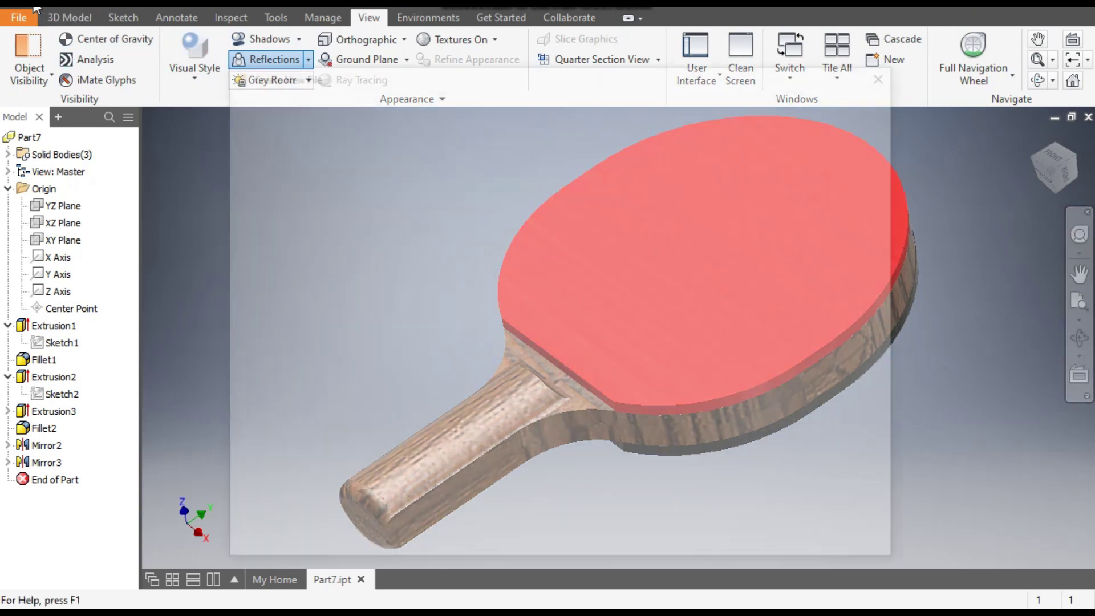
{"action": "left_click", "coordinate": [649, 170]}
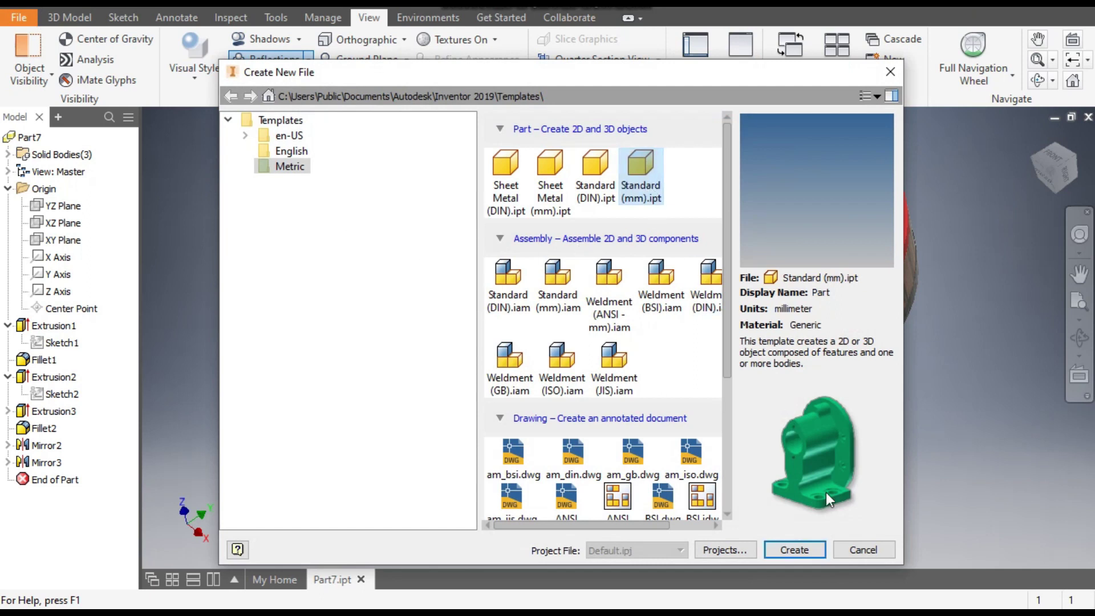
{"action": "left_click", "coordinate": [805, 551]}
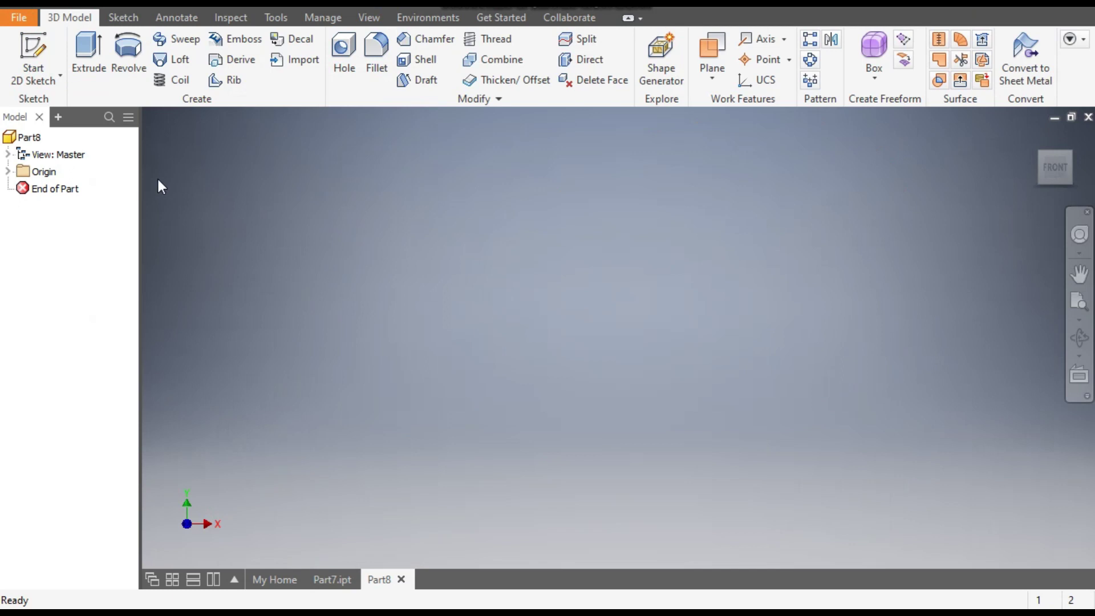
{"action": "left_click", "coordinate": [32, 47]}
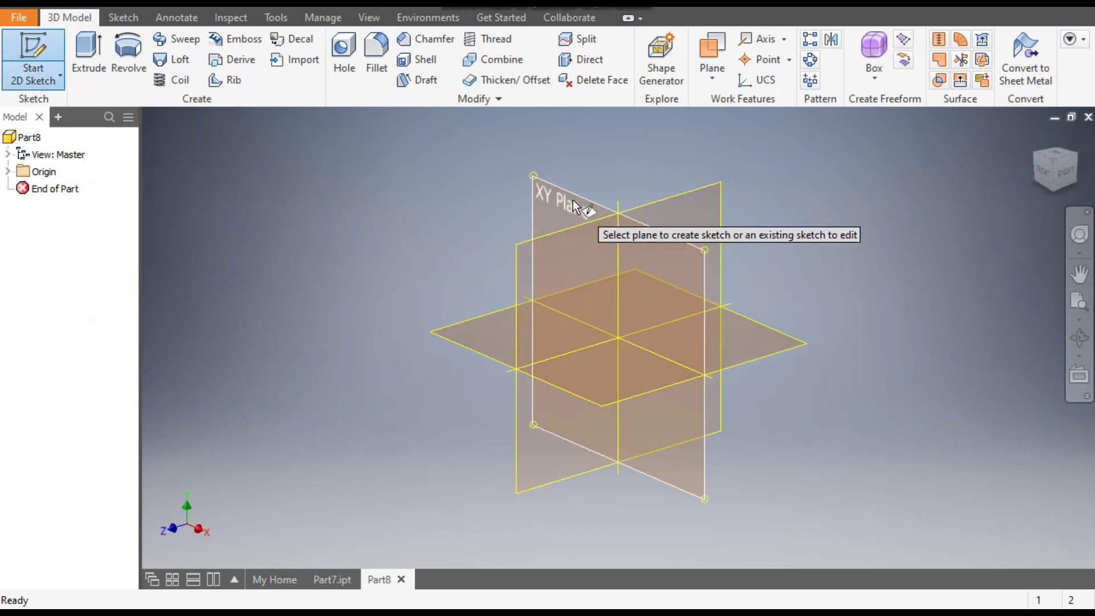
{"action": "left_click", "coordinate": [573, 200]}
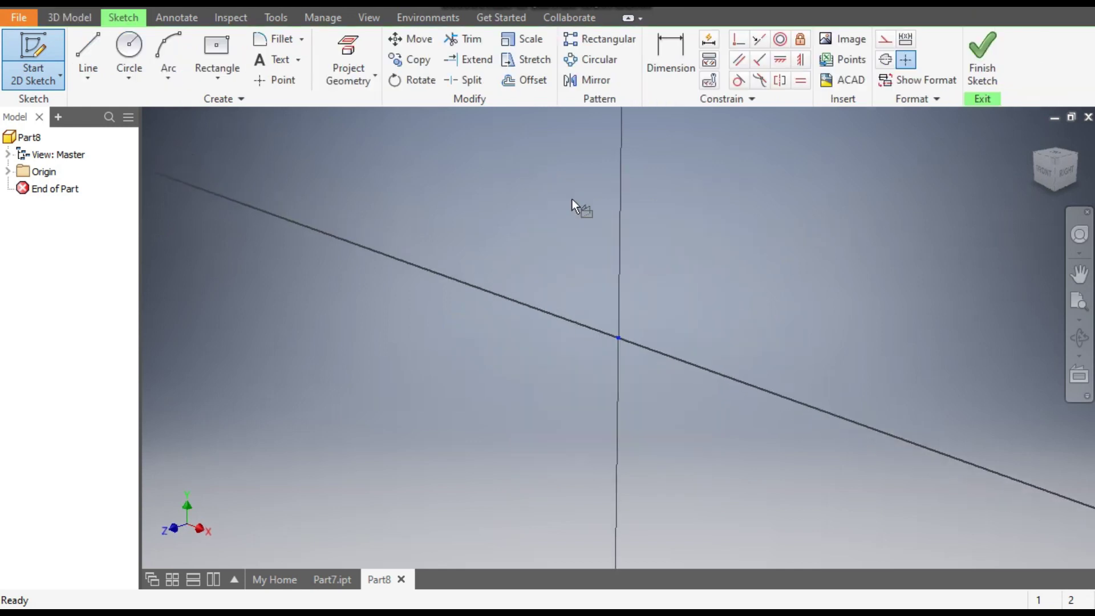
Draw a 14 mm horizontal line leftward from the origin, continued by a 65 mm vertical line going up
{"action": "mouse_move", "coordinate": [593, 274]}
{"action": "middle_mouse_down"}
{"action": "mouse_move", "coordinate": [576, 274]}
{"action": "mouse_move", "coordinate": [599, 376]}
{"action": "middle_mouse_up"}
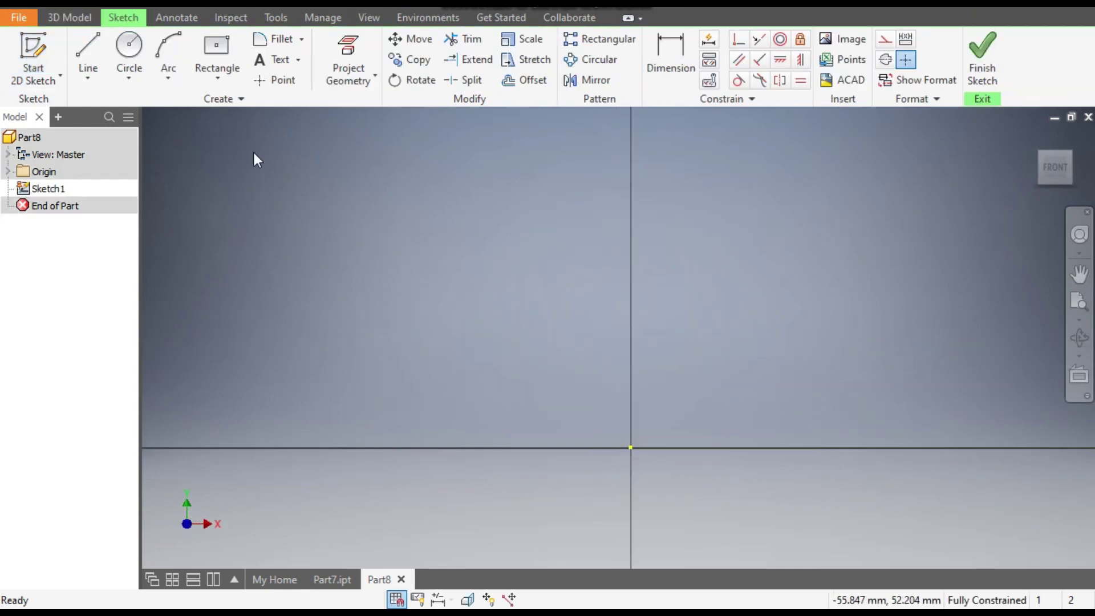
{"action": "left_click", "coordinate": [84, 49]}
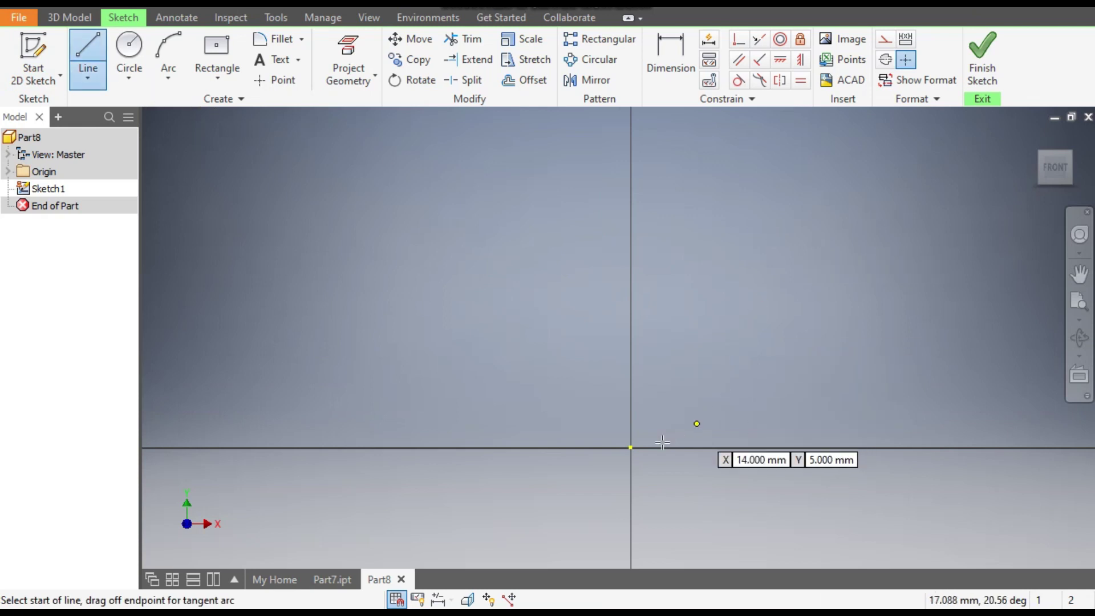
{"action": "left_click", "coordinate": [630, 448]}
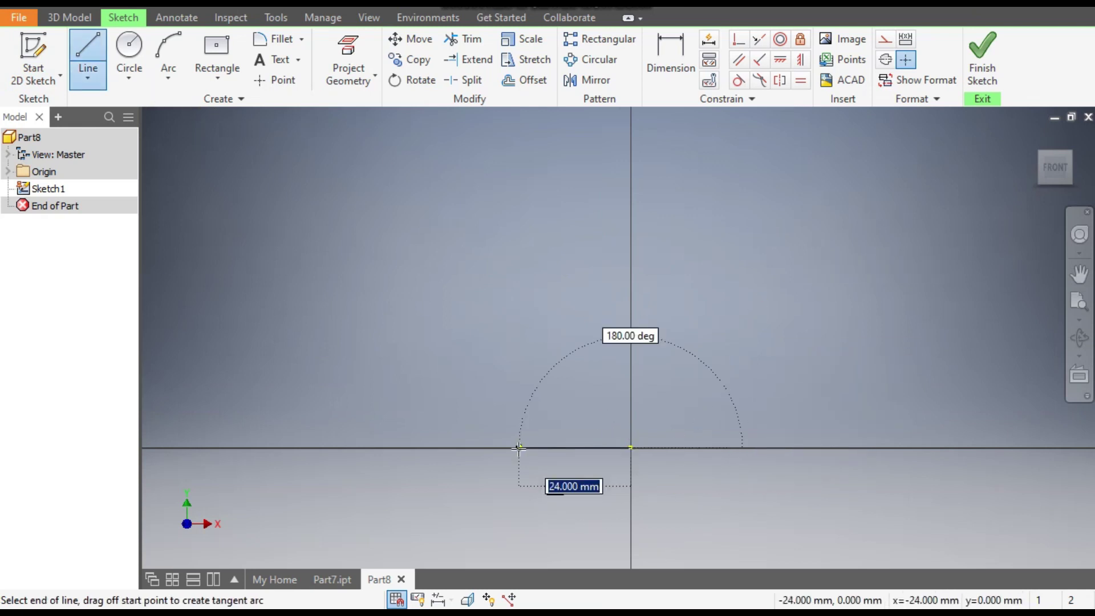
{"action": "type", "text": "14"}
{"action": "key", "text": "Tab"}
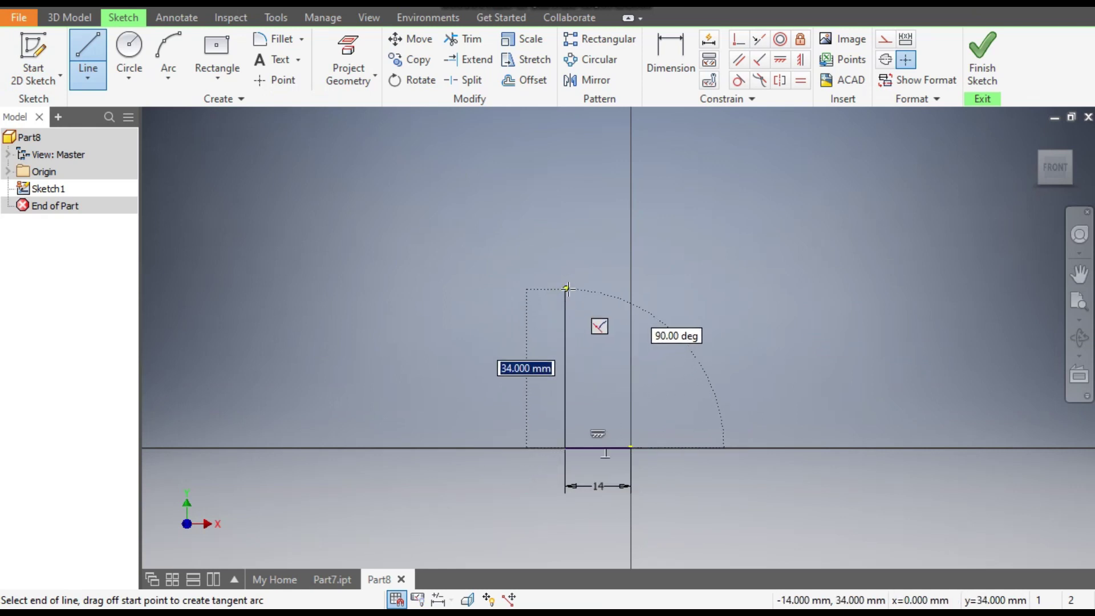
{"action": "type", "text": "65"}
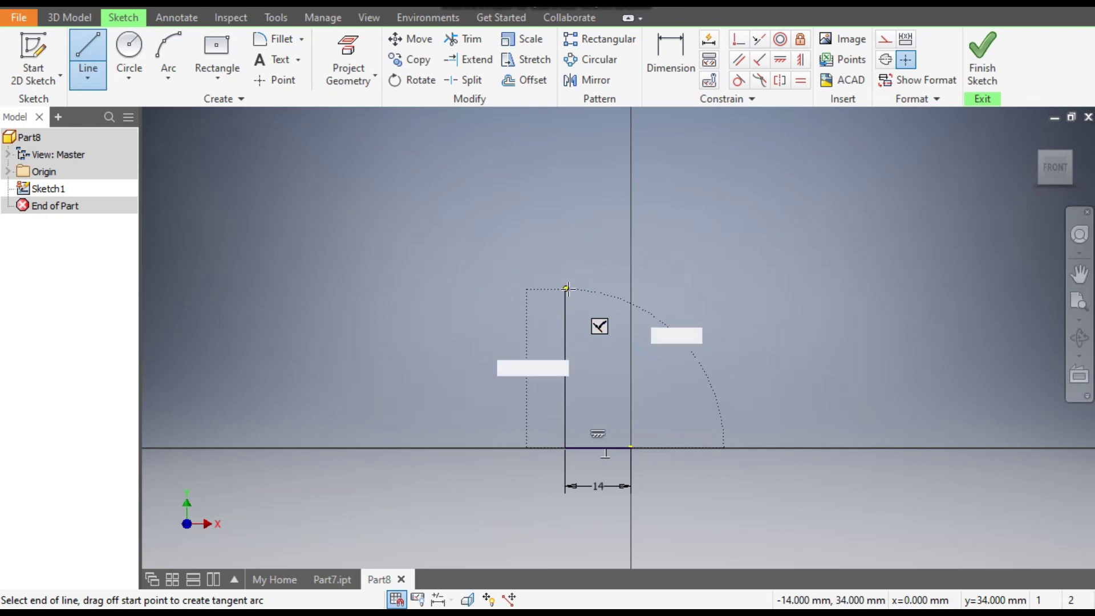
{"action": "key", "text": "Return"}
{"action": "key", "text": "Escape"}
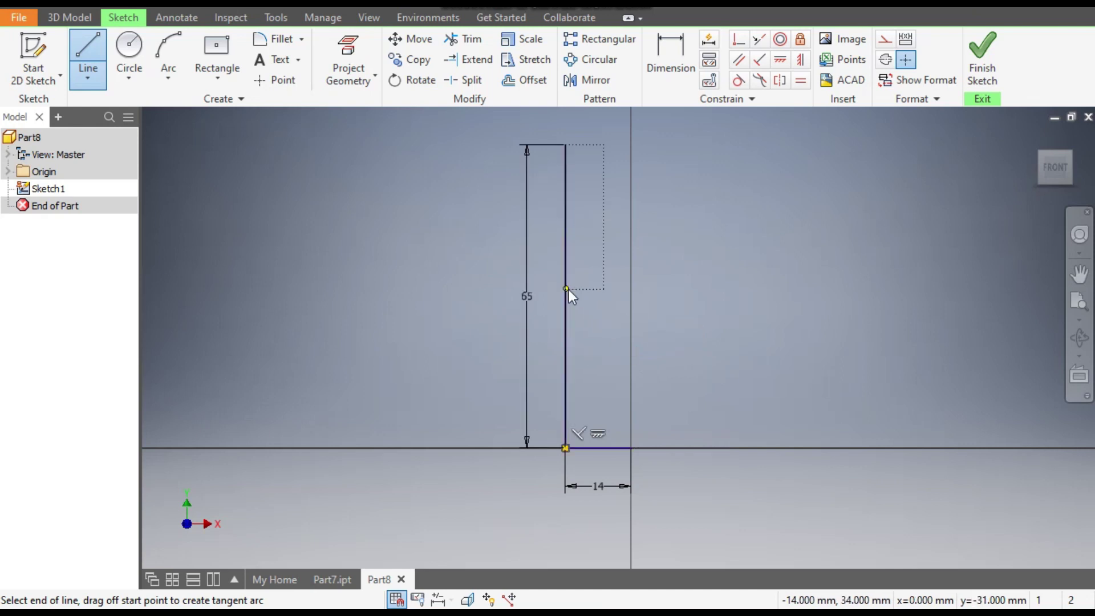
{"action": "key", "text": "Escape"}
Draw a three-point arc of radius 35 mm from the top of the 65 mm line, curving up and to the left
{"action": "middle_click_drag", "start_coordinate": [576, 286], "coordinate": [601, 399]}
{"action": "scroll", "coordinate": [601, 399], "scroll_direction": "down", "scroll_amount": 2}
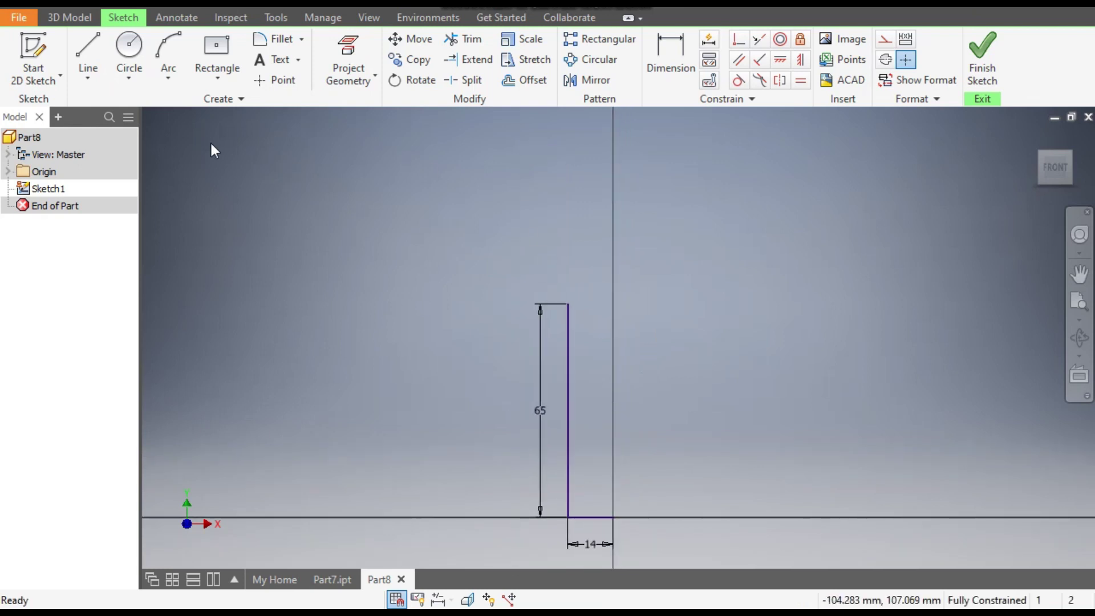
{"action": "left_click", "coordinate": [175, 71]}
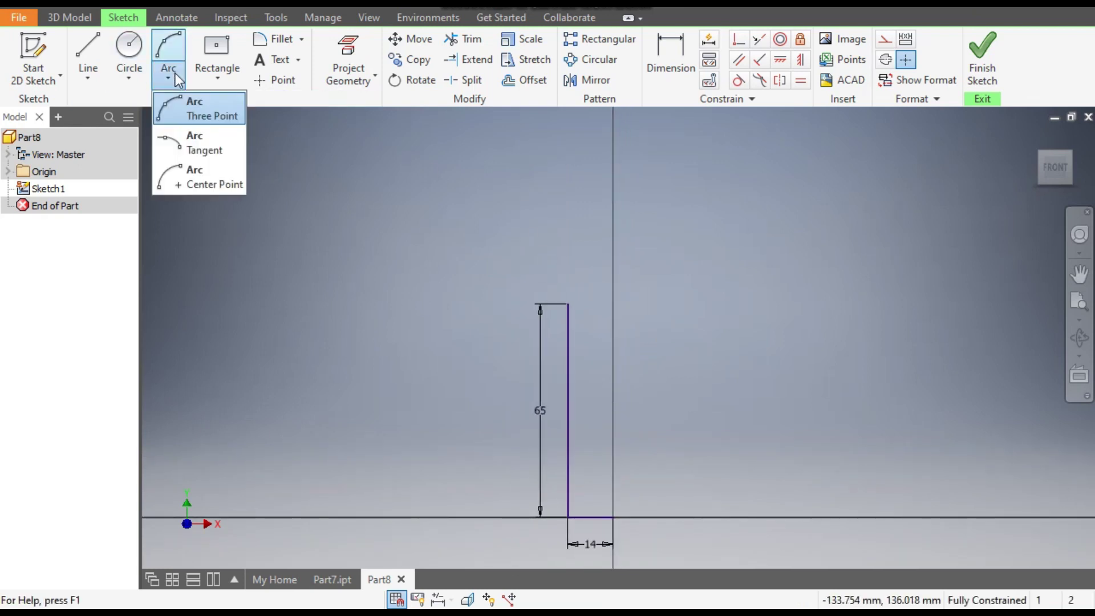
{"action": "left_click", "coordinate": [190, 107]}
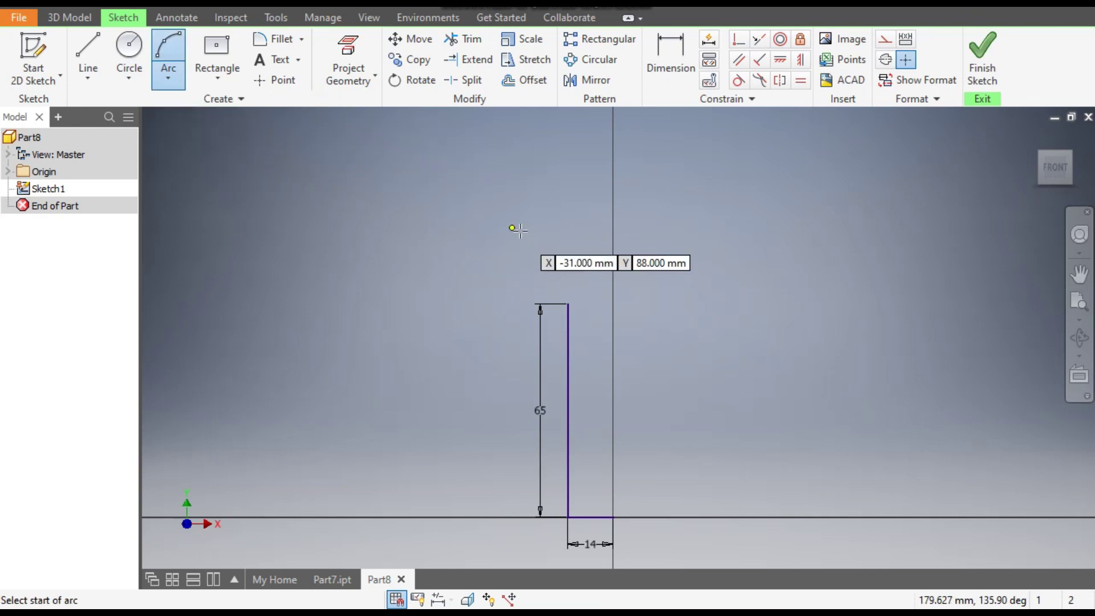
{"action": "left_click", "coordinate": [568, 304]}
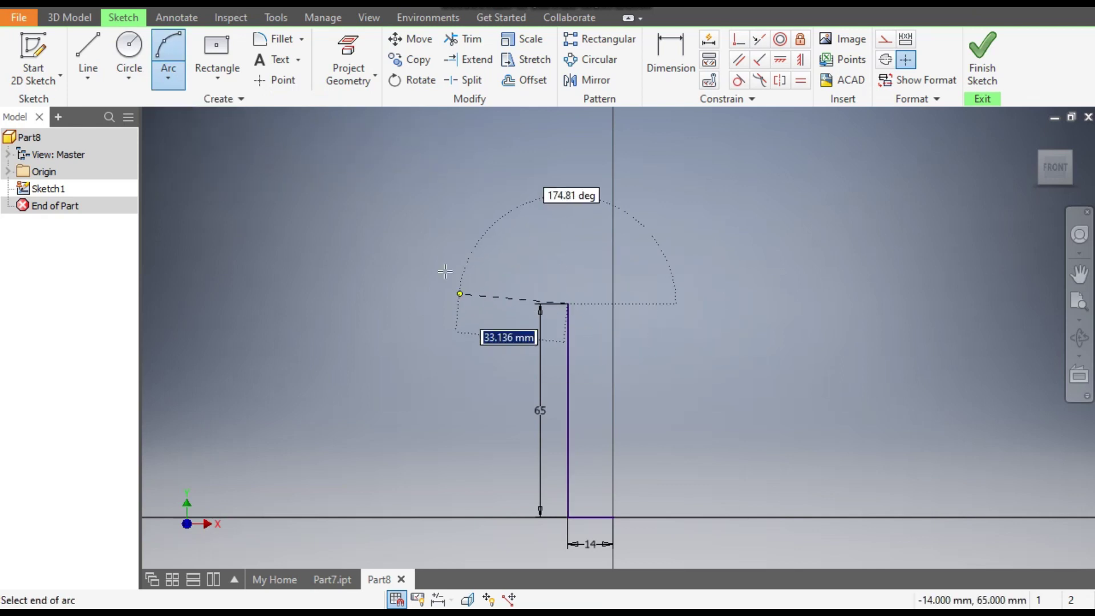
{"action": "left_click", "coordinate": [443, 251]}
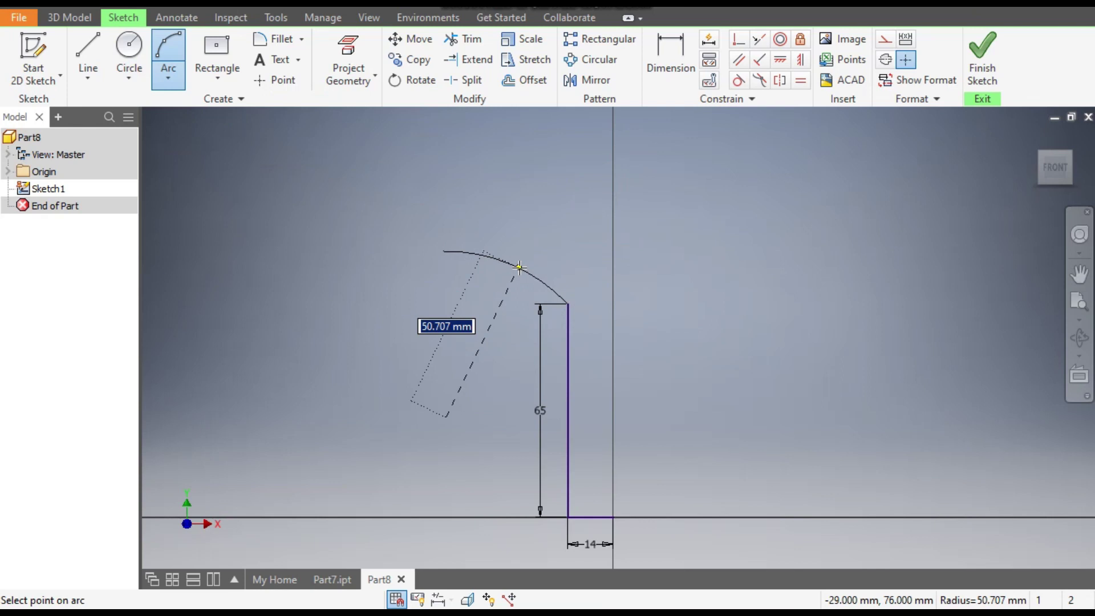
{"action": "type", "text": "35"}
{"action": "key", "text": "Return"}
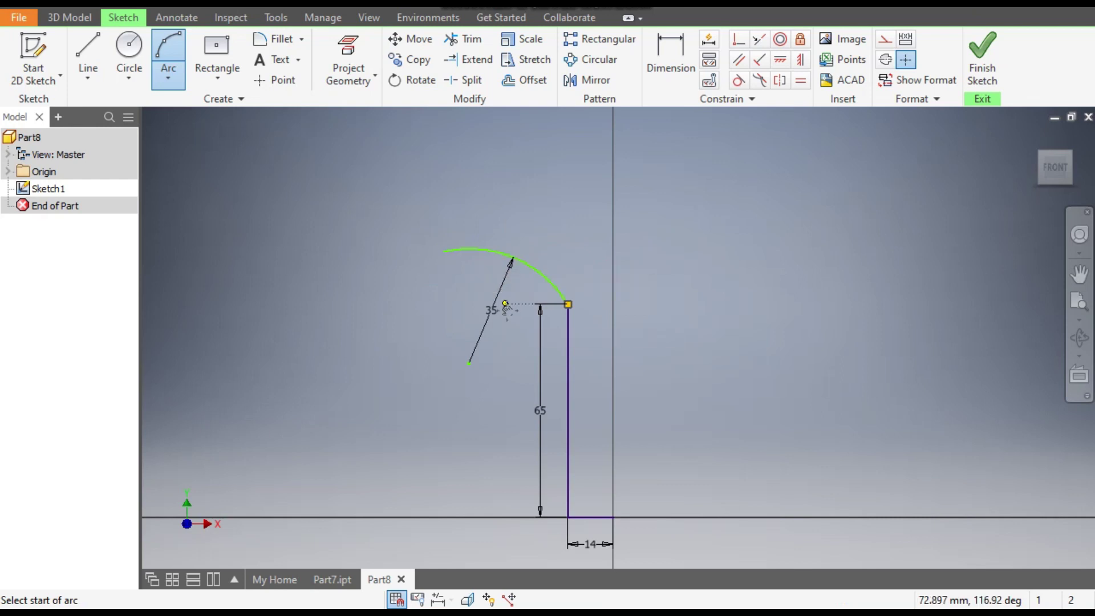
Add a three-point arc of radius 67 mm from the free end of the 35 mm arc, bulging left and rising upward
{"action": "middle_click_drag", "start_coordinate": [448, 254], "coordinate": [515, 415]}
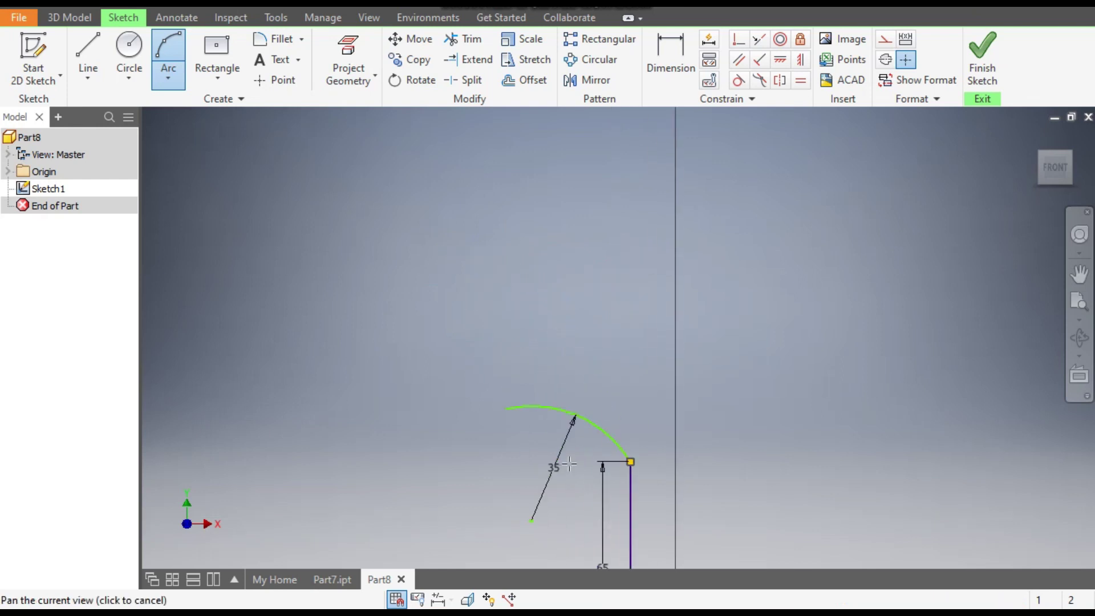
{"action": "left_click", "coordinate": [506, 408]}
{"action": "left_click", "coordinate": [425, 235]}
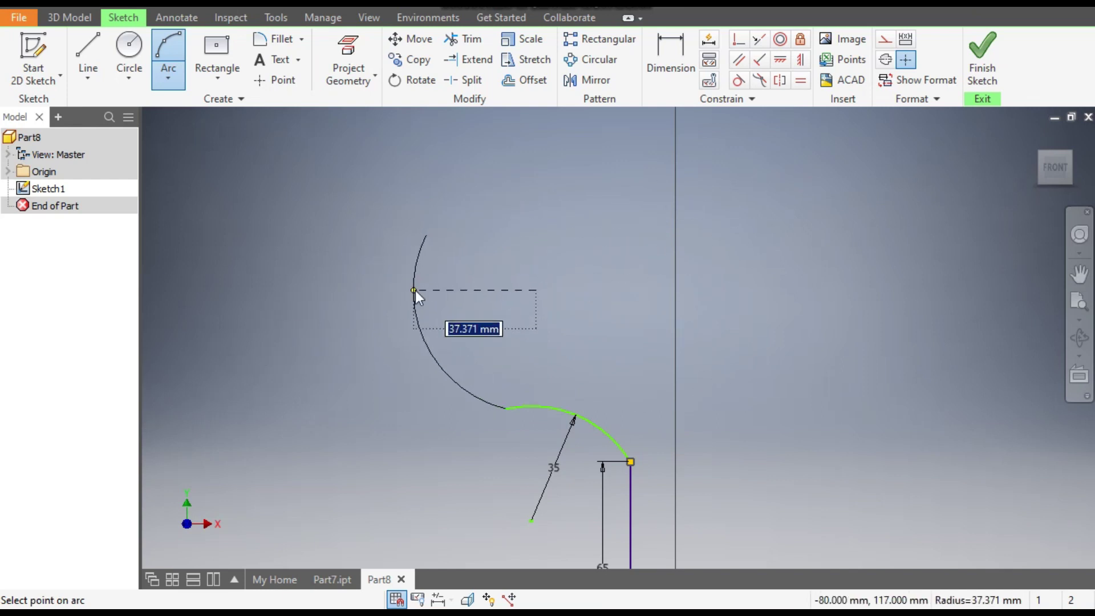
{"action": "type", "text": "67"}
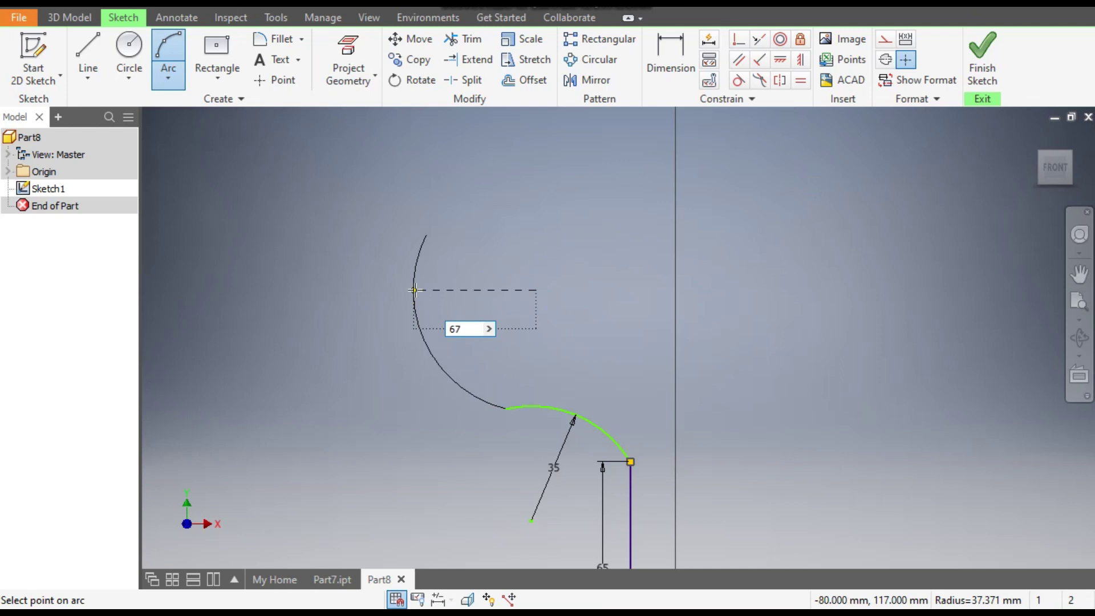
{"action": "key", "text": "Return"}
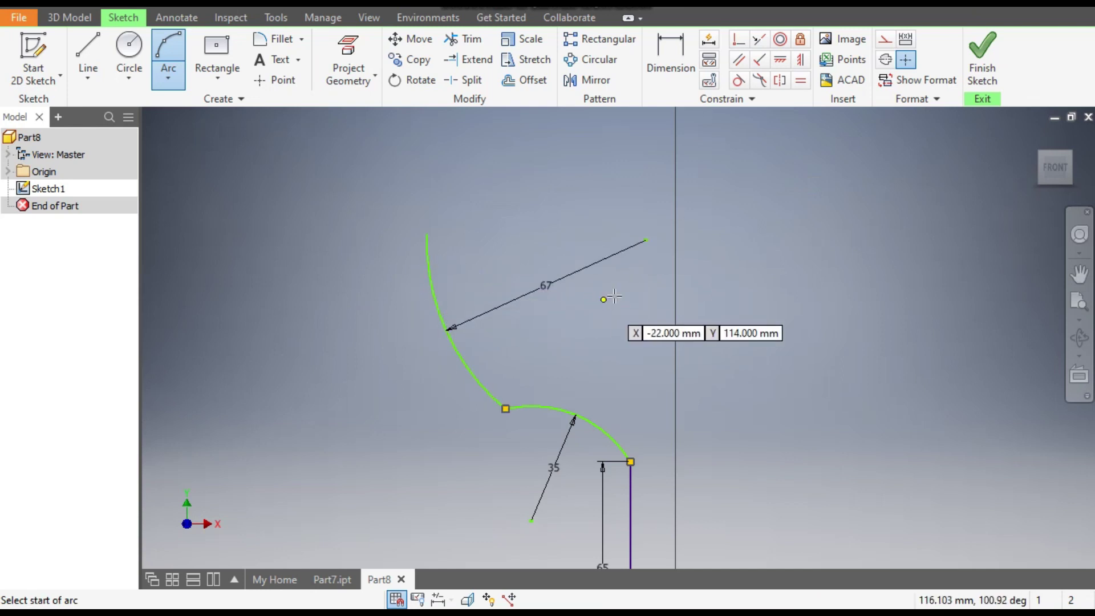
Draw a 15 mm vertical line upward from the upper end of the 67 mm arc
{"action": "scroll", "coordinate": [622, 274], "scroll_direction": "down", "scroll_amount": 2}
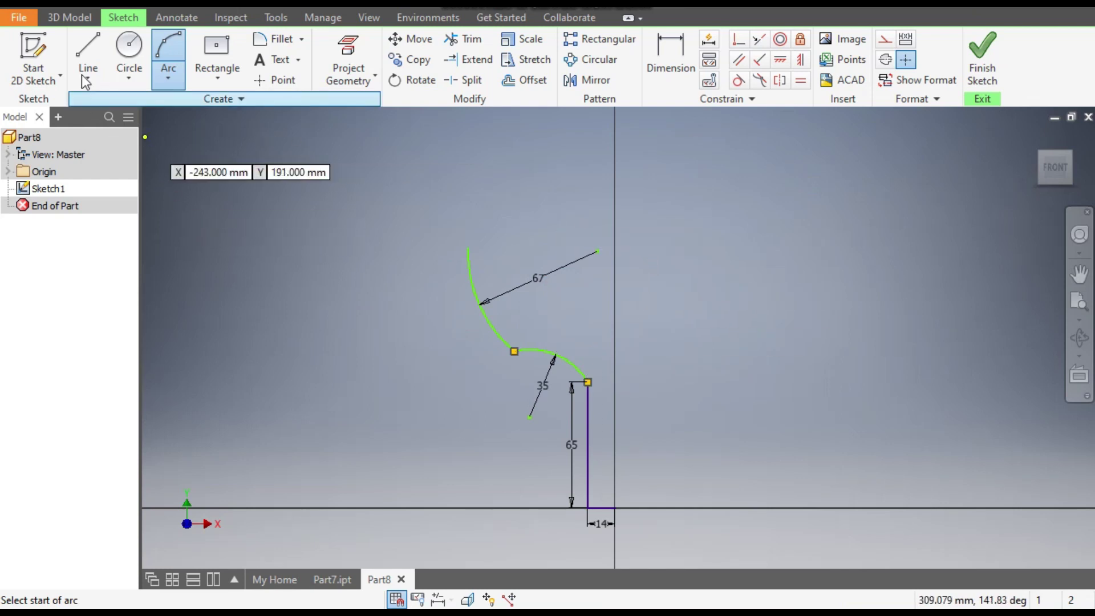
{"action": "left_click", "coordinate": [86, 53]}
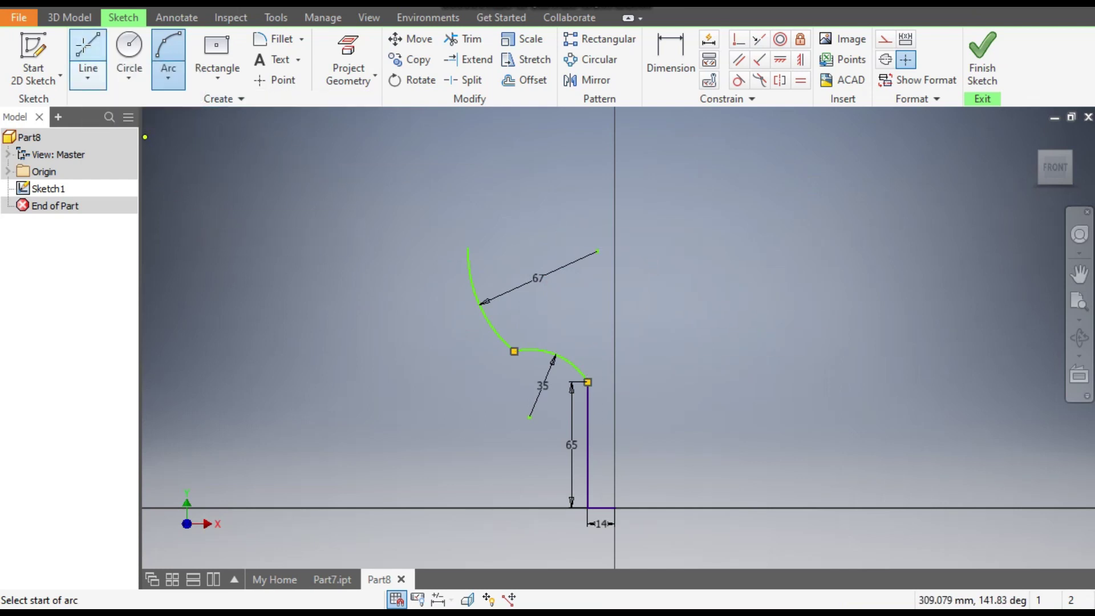
{"action": "left_click", "coordinate": [468, 249]}
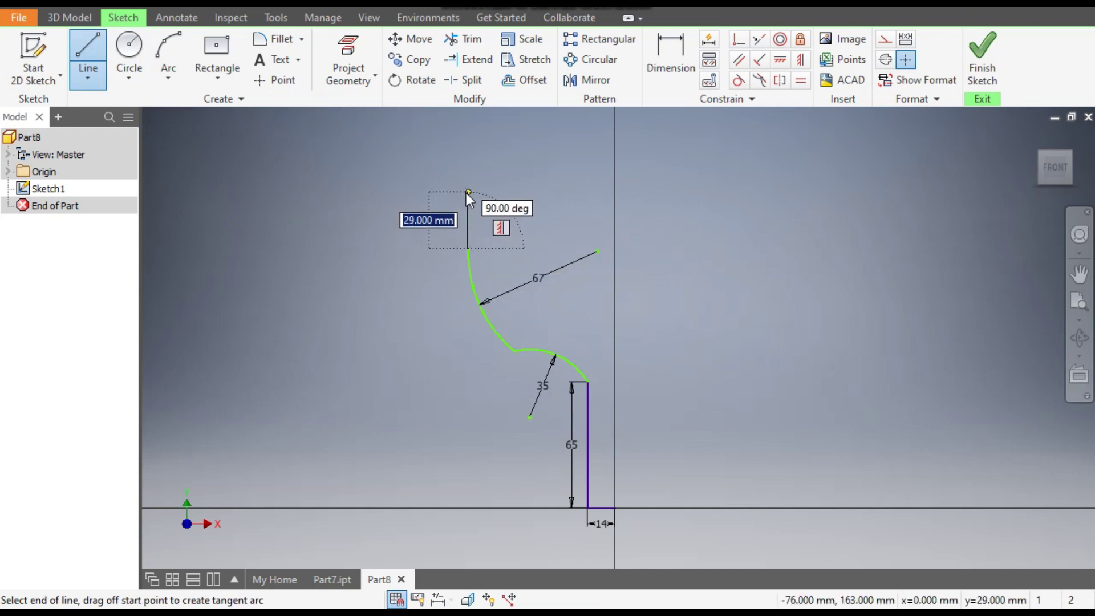
{"action": "type", "text": "15"}
{"action": "key", "text": "Return"}
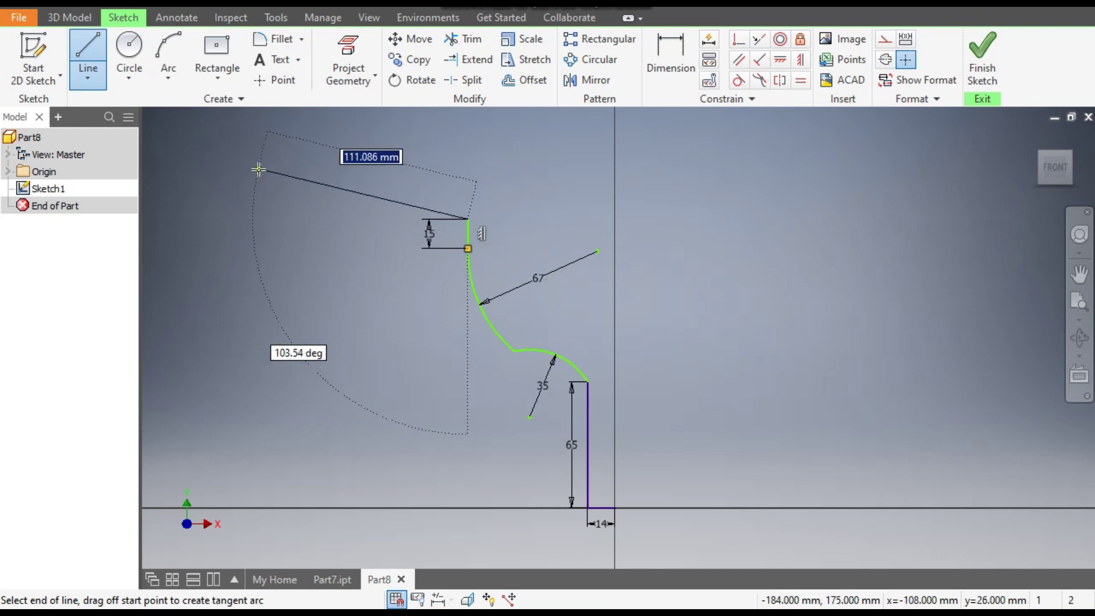
{"action": "key", "text": "Escape"}
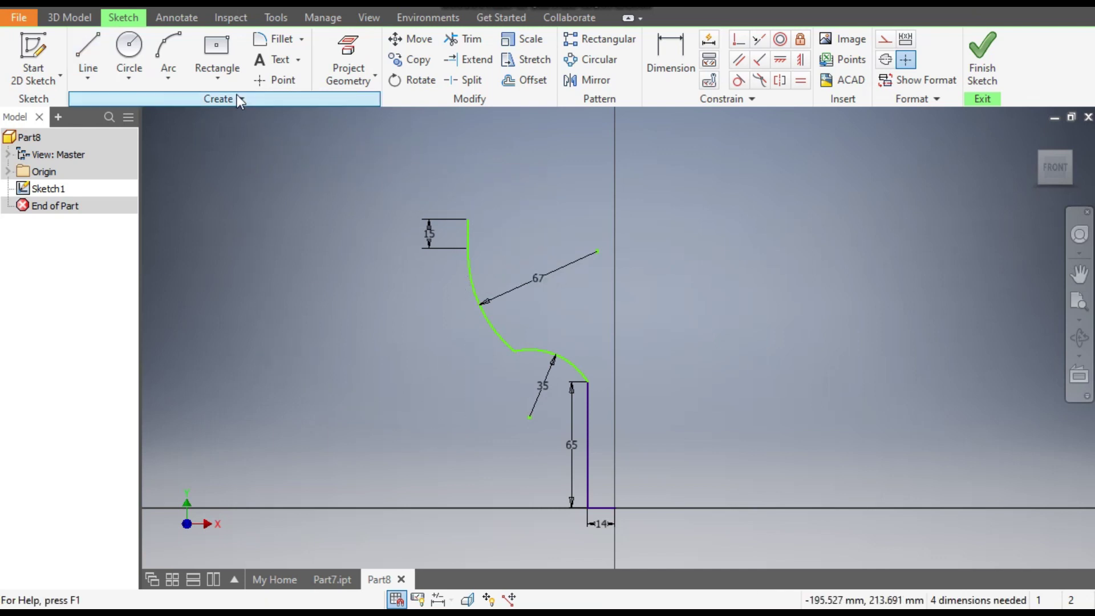
Draw a three-point arc from the top of the 15 mm line to the vertical axis, ending about 199 mm above the origin
{"action": "left_click", "coordinate": [168, 76]}
{"action": "left_click", "coordinate": [184, 109]}
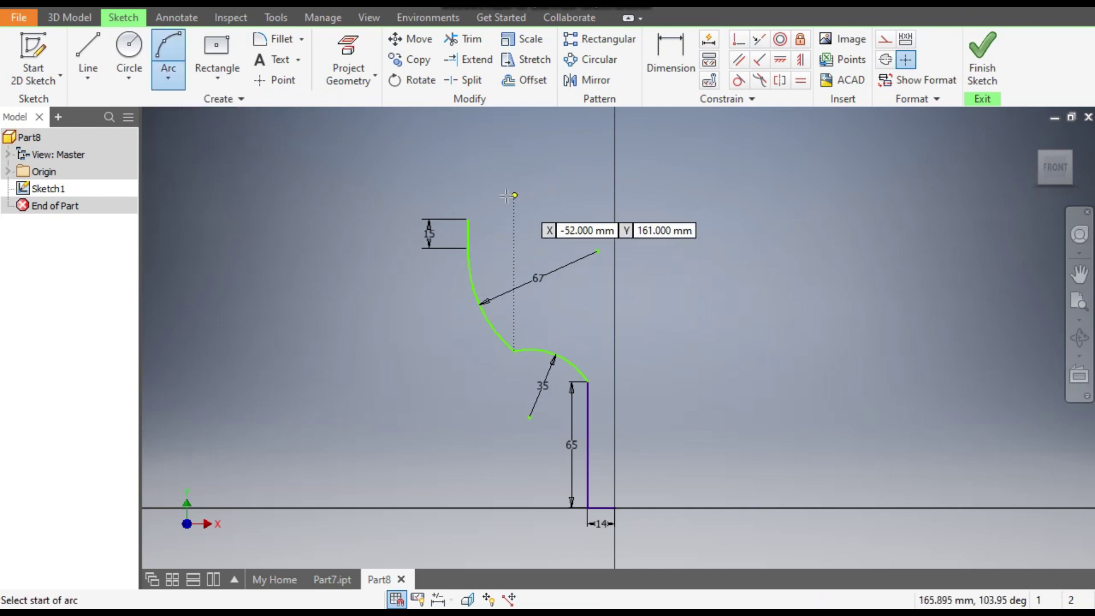
{"action": "left_click", "coordinate": [468, 220]}
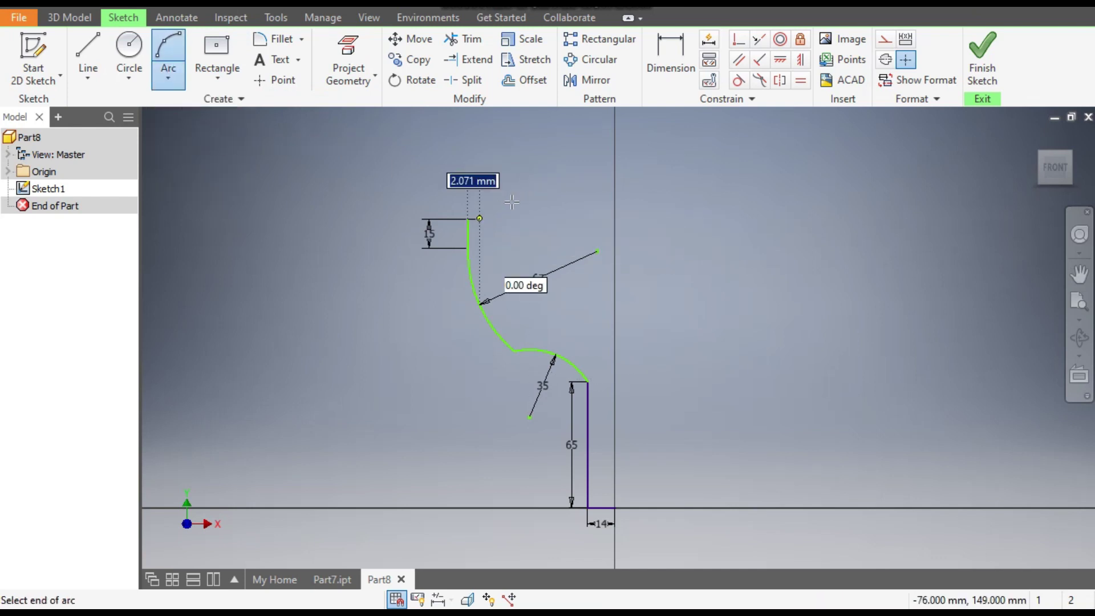
{"action": "left_click", "coordinate": [616, 124]}
{"action": "left_click", "coordinate": [513, 165]}
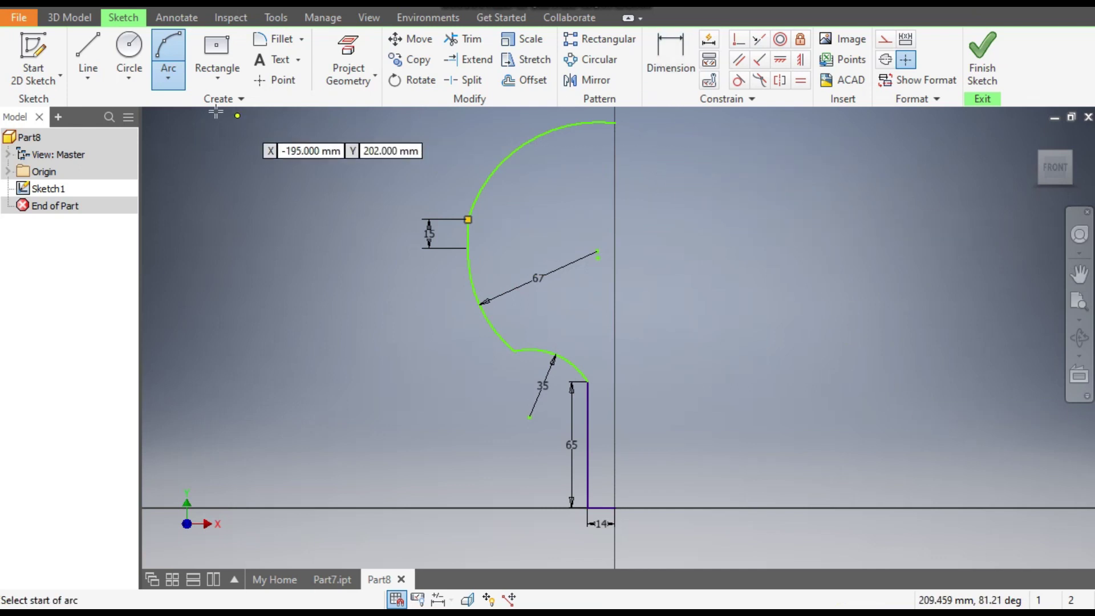
Close the half profile with a vertical line from the top arc's end on the axis down to the origin
{"action": "left_click", "coordinate": [91, 75]}
{"action": "left_click", "coordinate": [107, 111]}
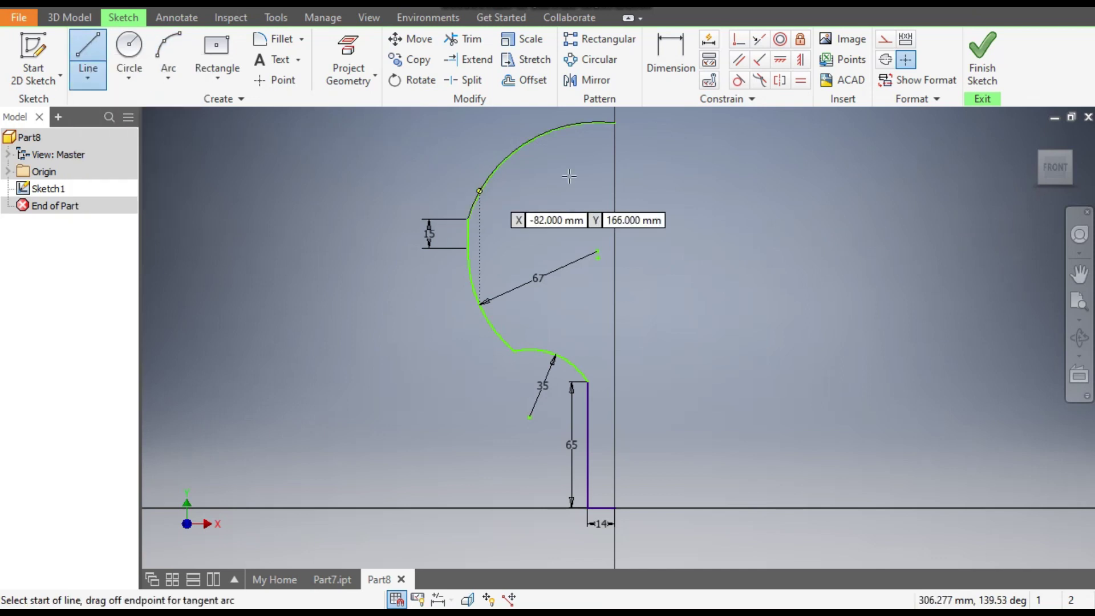
{"action": "left_click", "coordinate": [614, 121]}
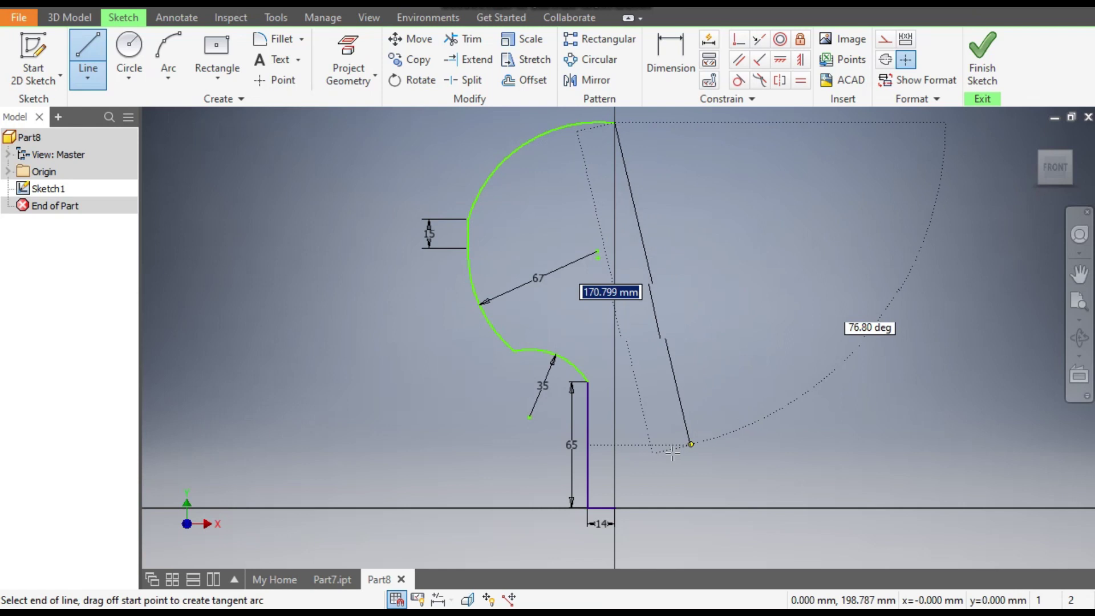
{"action": "left_click", "coordinate": [615, 507]}
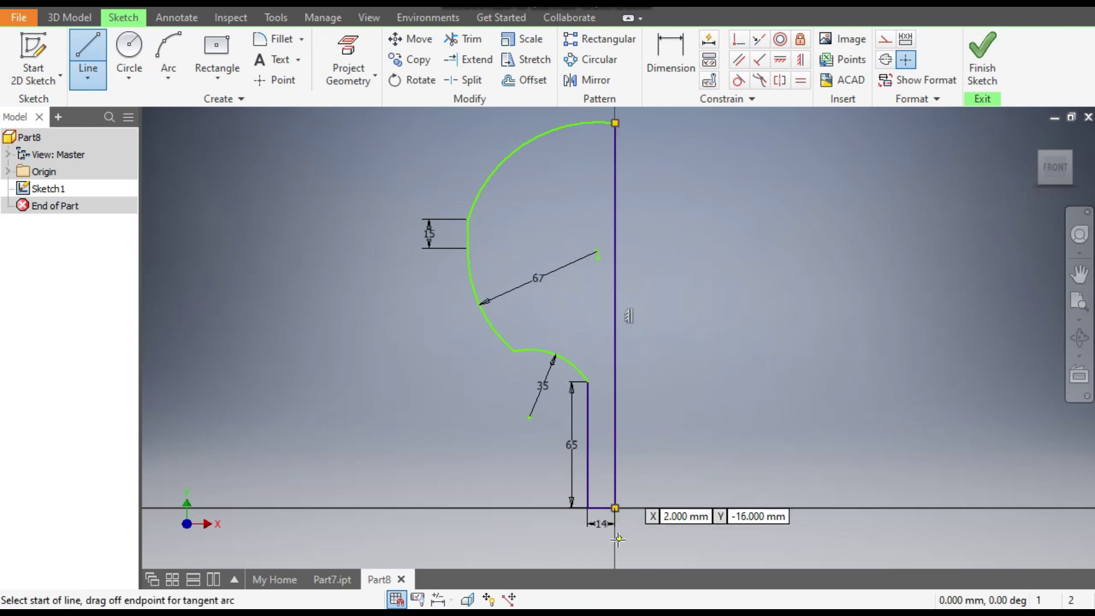
{"action": "key", "text": "Escape"}
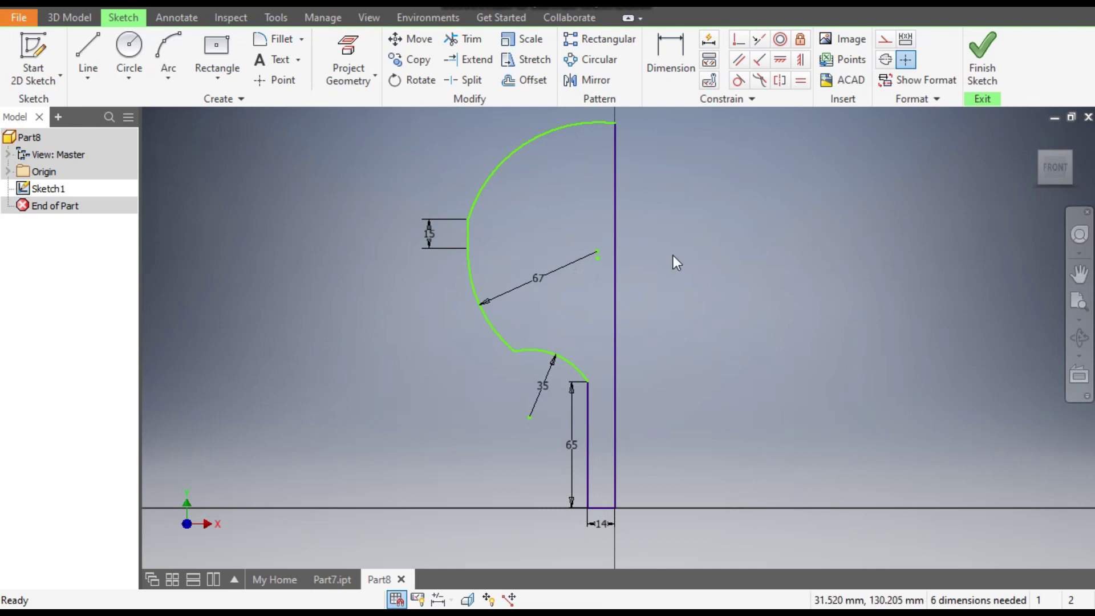
Convert the vertical centre line of the half profile to construction geometry
{"action": "left_click", "coordinate": [616, 244]}
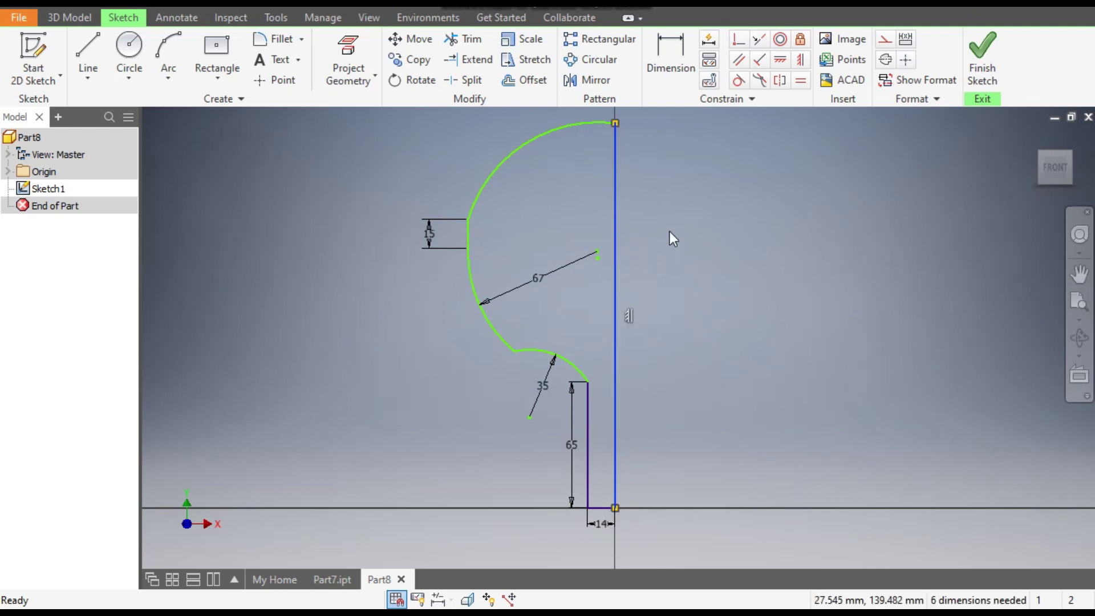
{"action": "left_click", "coordinate": [884, 43]}
{"action": "left_click", "coordinate": [794, 218]}
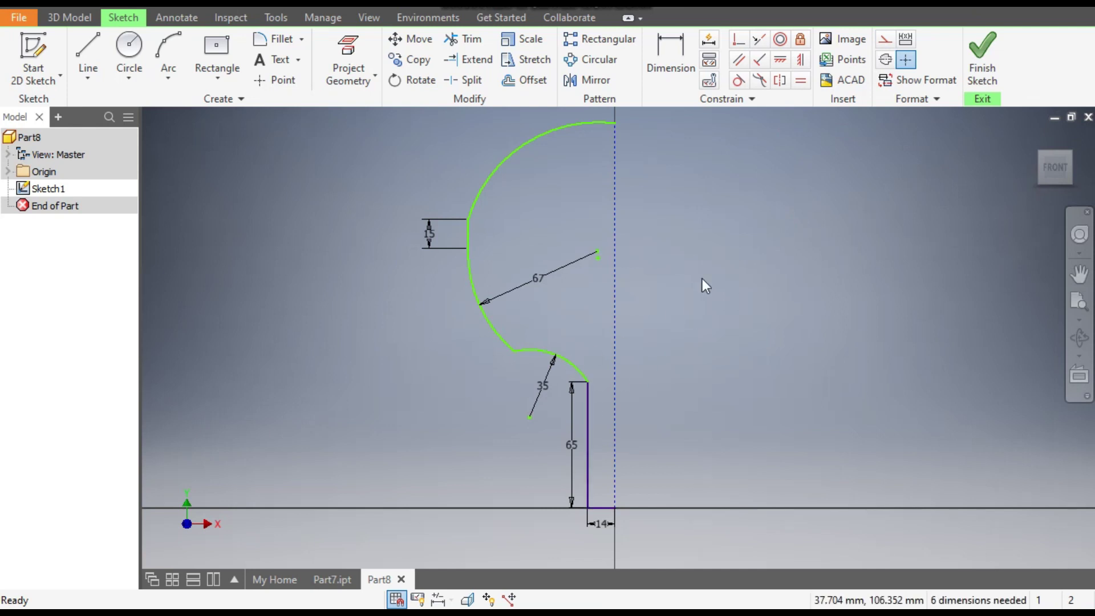
Align the 35 mm arc's centre point horizontally with the upper end of the 65 mm handle line
{"action": "left_click", "coordinate": [779, 61]}
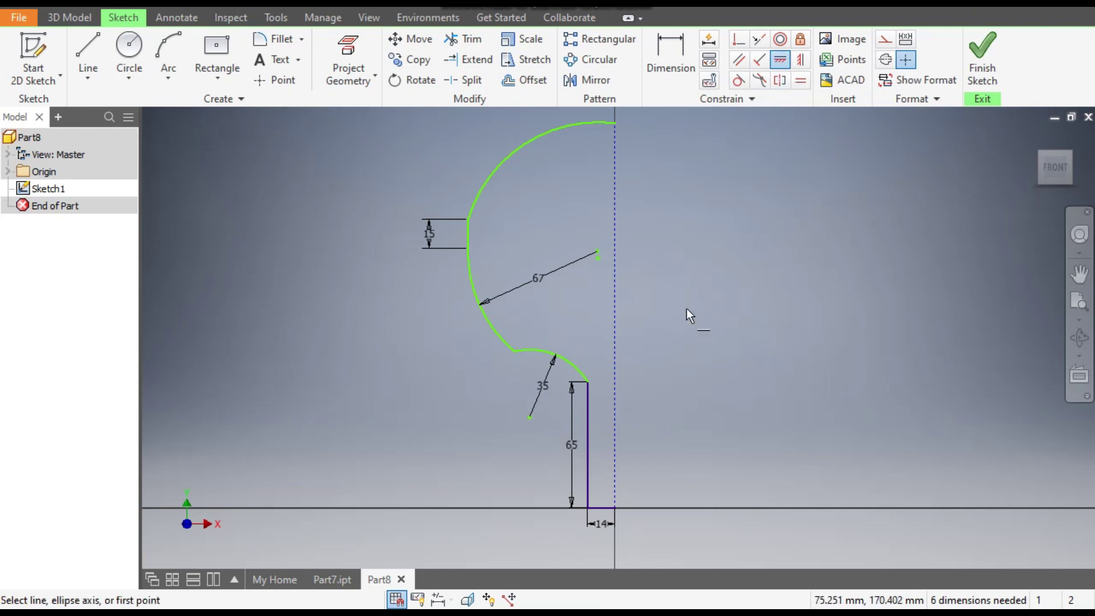
{"action": "left_click", "coordinate": [529, 418]}
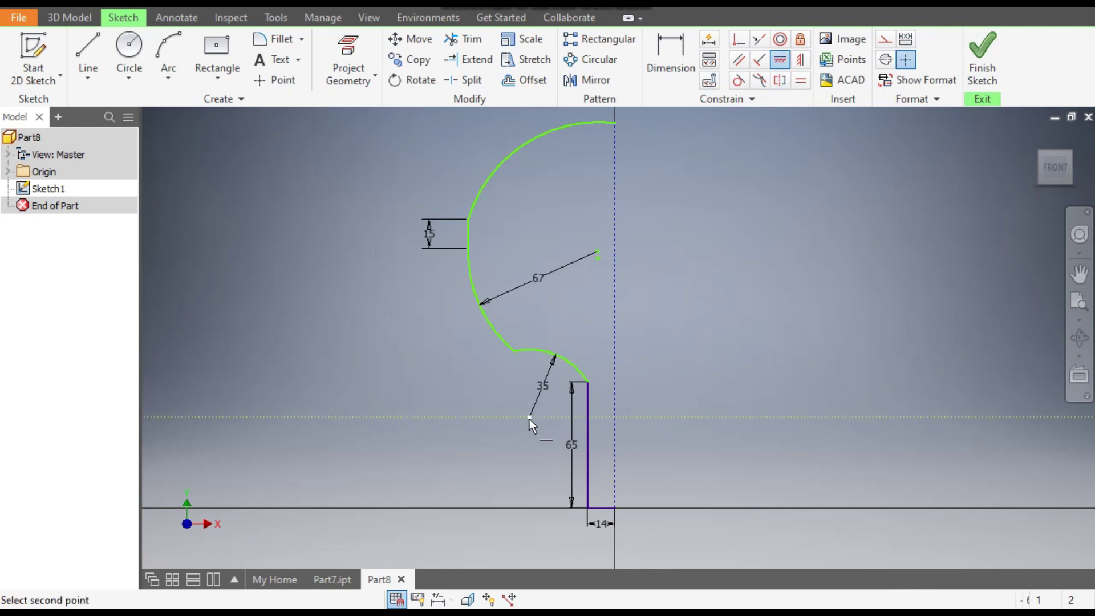
{"action": "left_click", "coordinate": [590, 382]}
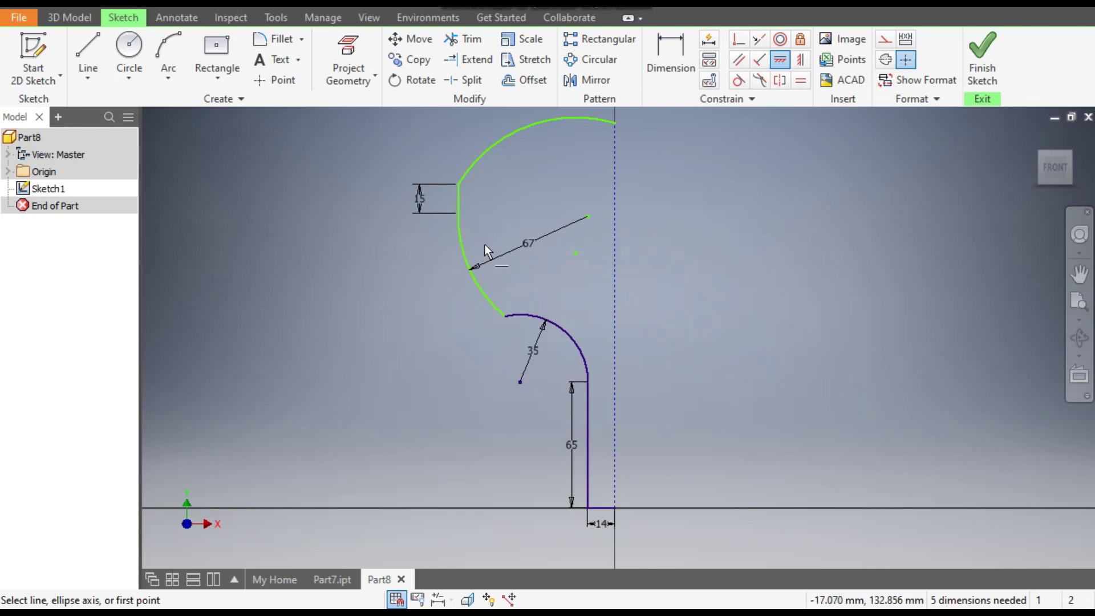
Dimension the 67 mm arc's centre point at 3 mm from the vertical construction line
{"action": "left_click", "coordinate": [674, 55]}
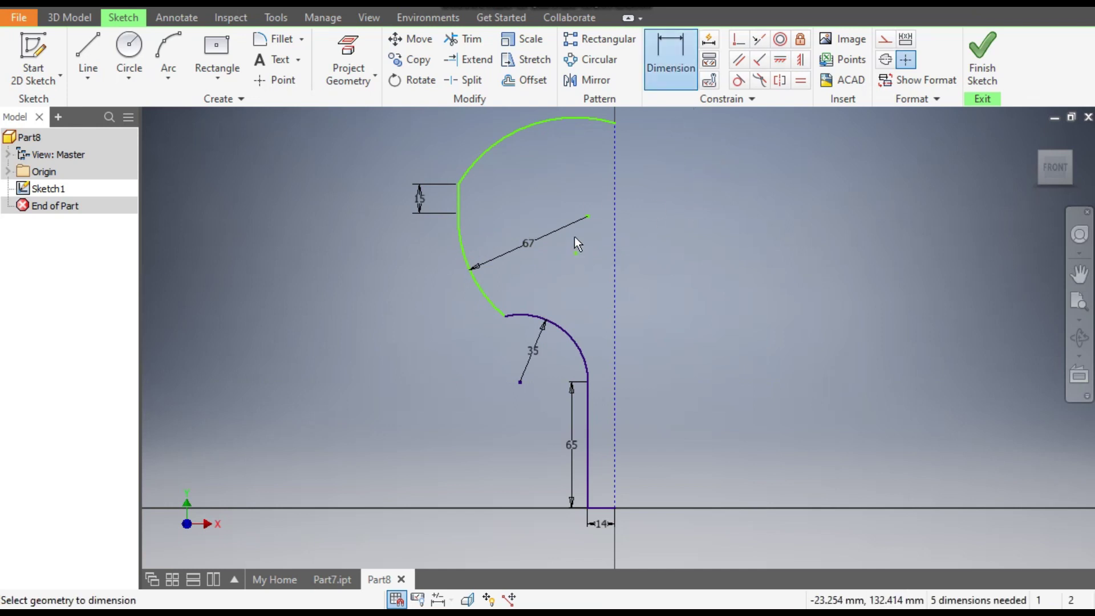
{"action": "left_click", "coordinate": [617, 238]}
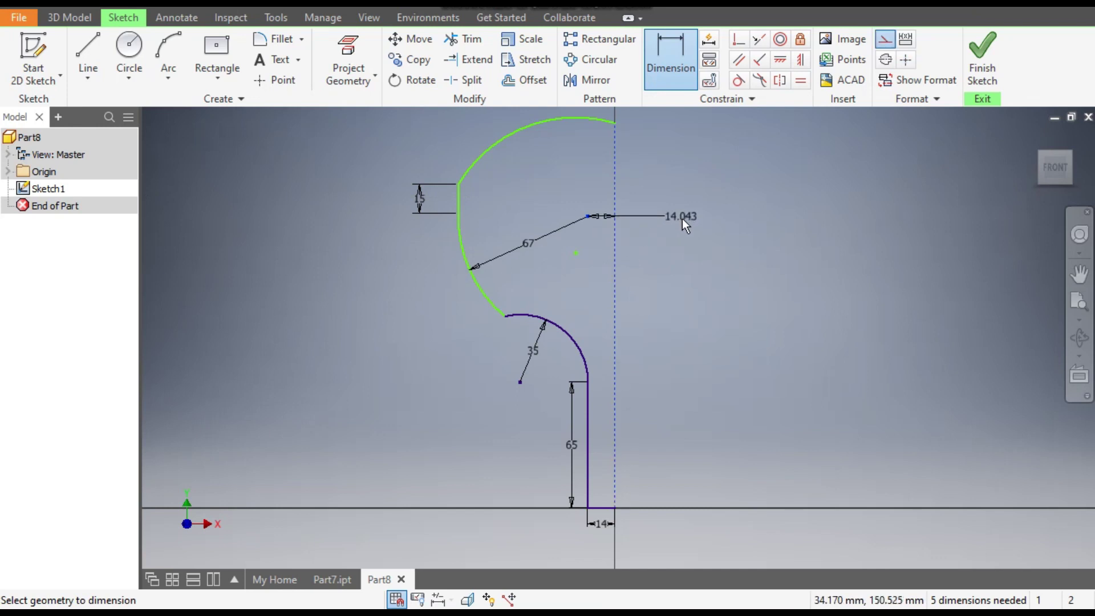
{"action": "left_click", "coordinate": [673, 259]}
{"action": "type", "text": "3"}
{"action": "key", "text": "Return"}
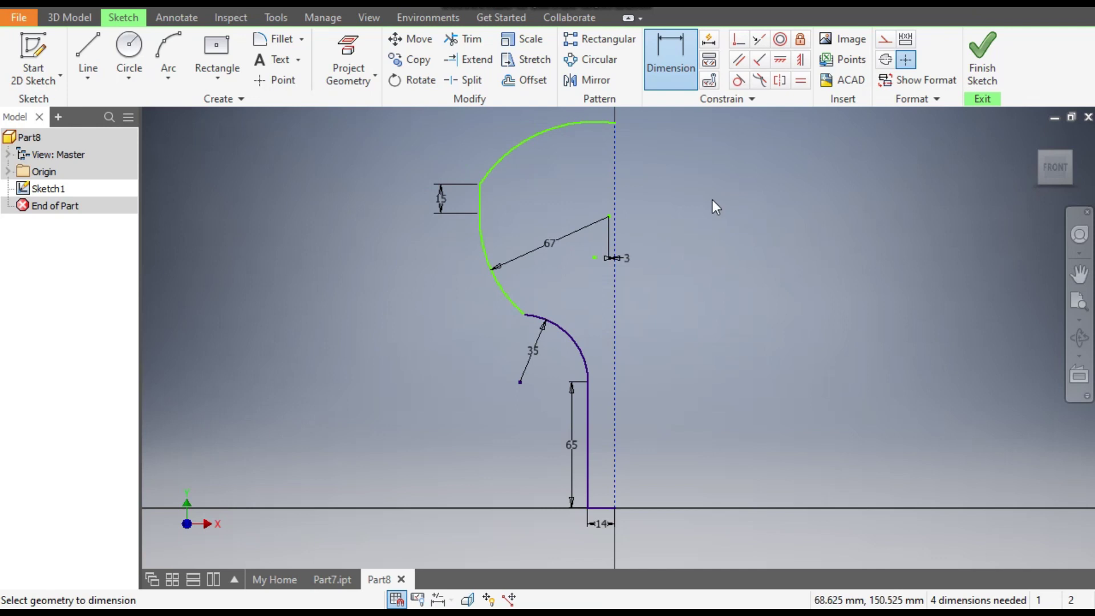
Dimension the 15 mm vertical line at 70 mm from the vertical construction line
{"action": "left_click", "coordinate": [479, 198]}
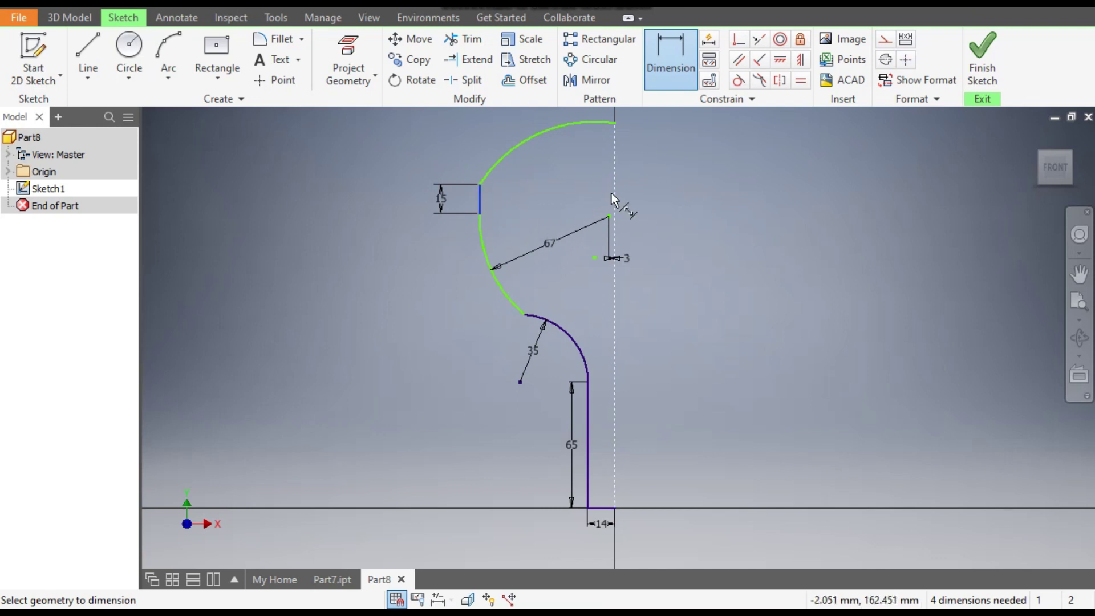
{"action": "left_click", "coordinate": [614, 194]}
{"action": "left_click", "coordinate": [569, 200]}
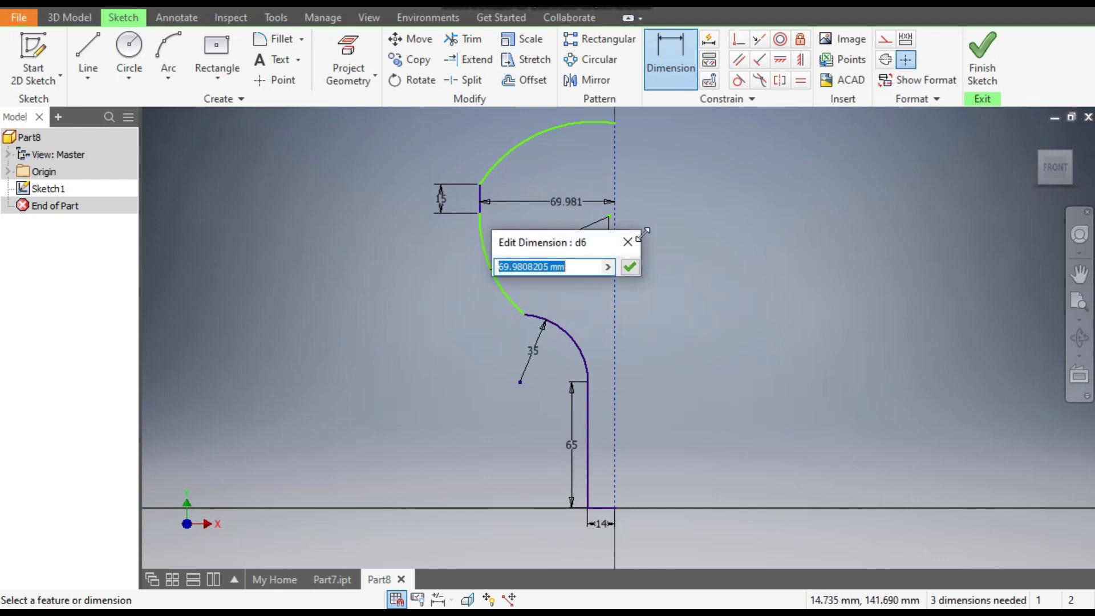
{"action": "type", "text": "70"}
{"action": "key", "text": "Return"}
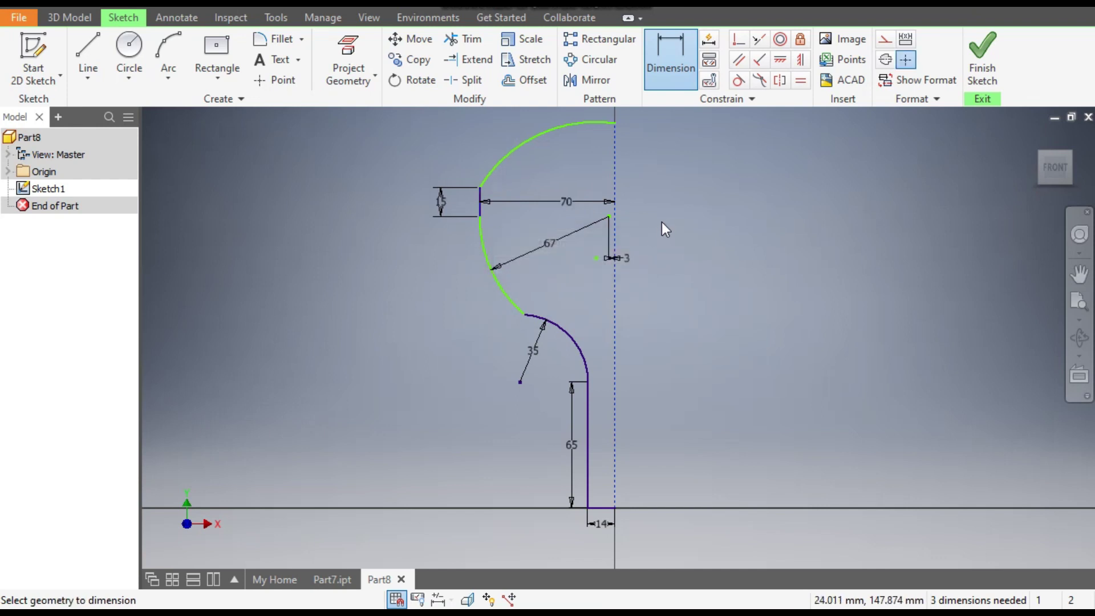
Make the 67 mm arc tangent to the 35 mm arc, and the top arc tangent to the 15 mm vertical line
{"action": "left_click", "coordinate": [739, 82]}
{"action": "left_click", "coordinate": [509, 298]}
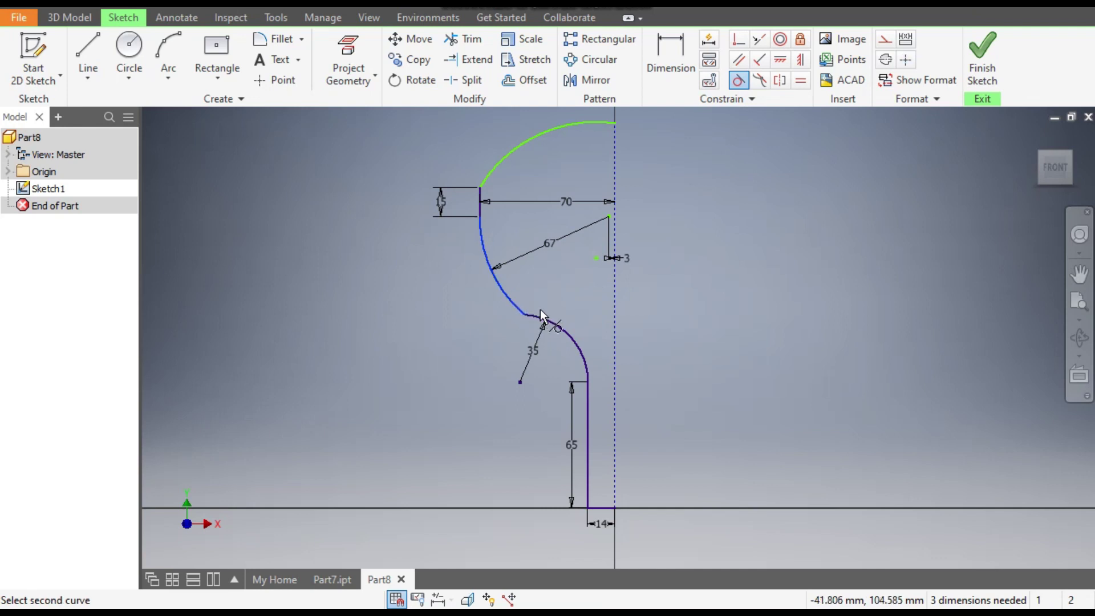
{"action": "left_click", "coordinate": [542, 315]}
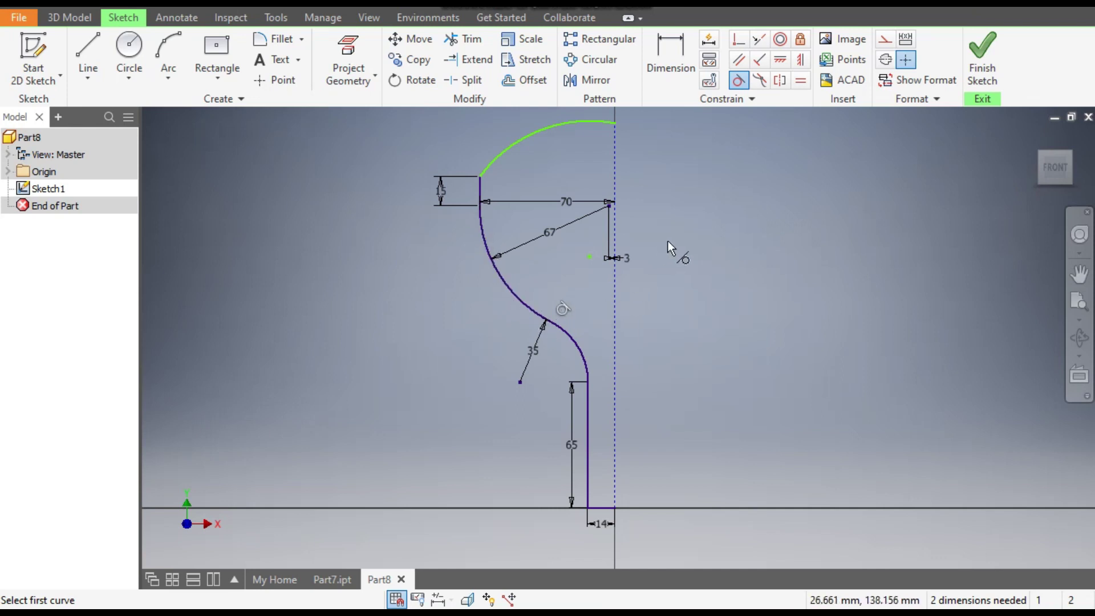
{"action": "middle_click_drag", "start_coordinate": [642, 293], "coordinate": [630, 341]}
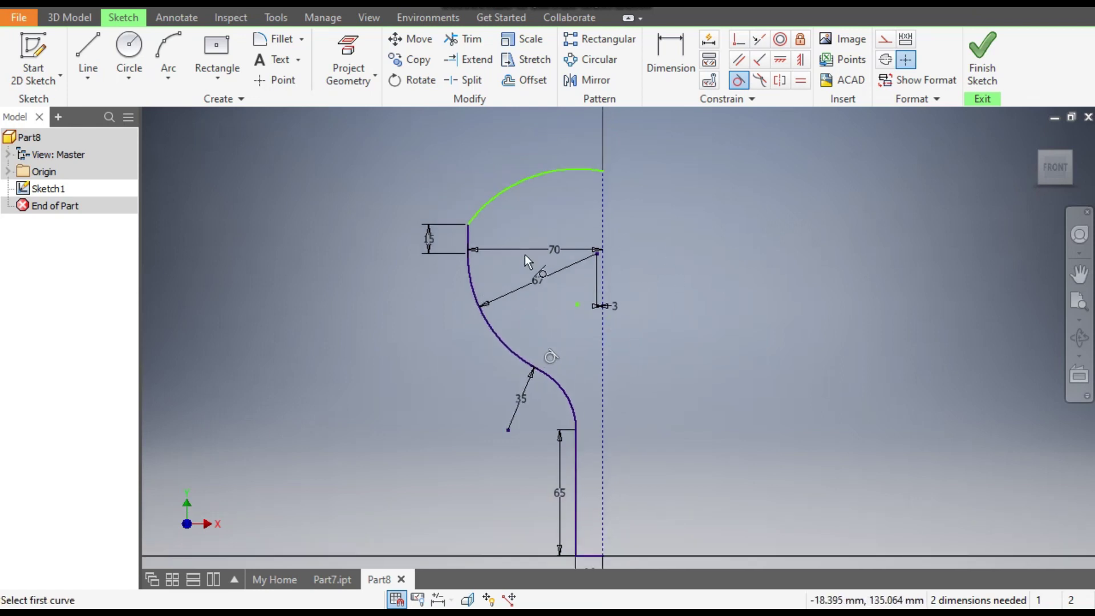
{"action": "left_click", "coordinate": [499, 195]}
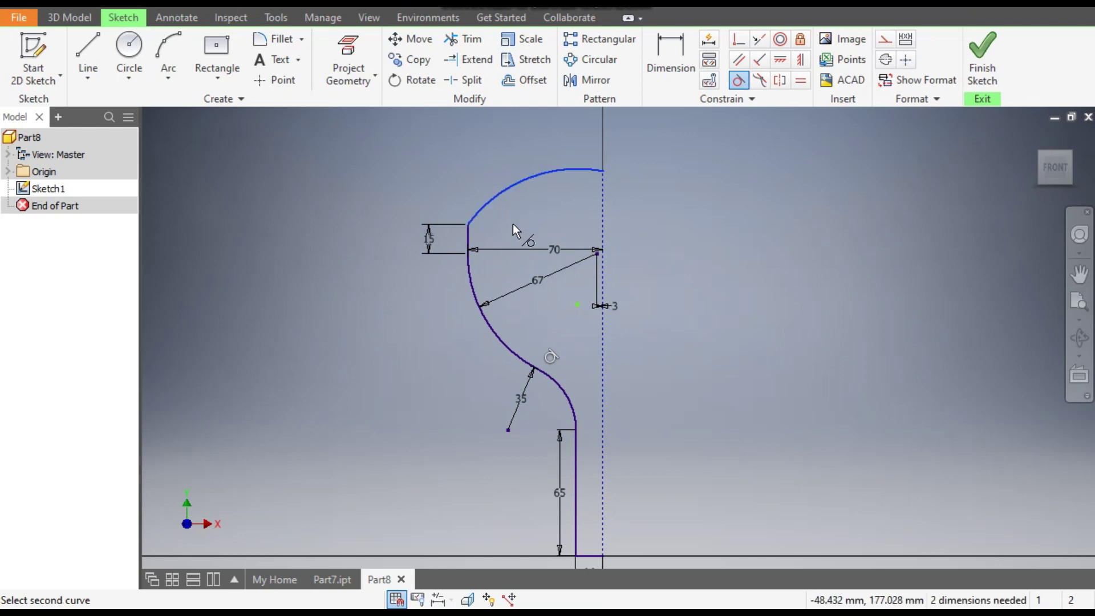
{"action": "left_click", "coordinate": [470, 234]}
Dimension the vertical construction line to set the racket's overall height to 250 mm
{"action": "scroll", "coordinate": [511, 276], "scroll_direction": "up", "scroll_amount": 2}
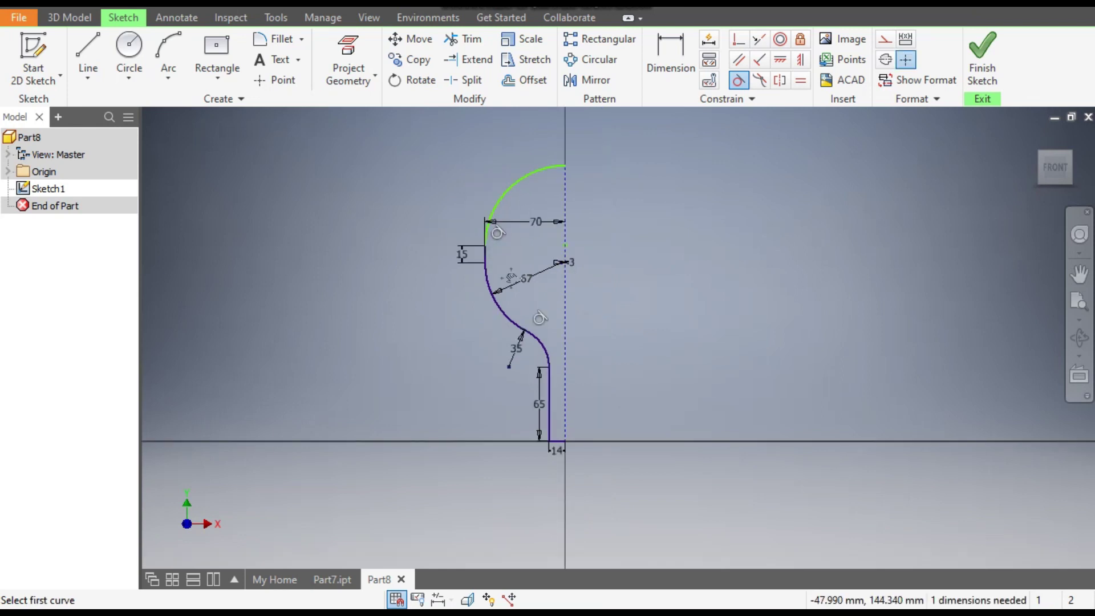
{"action": "middle_click_drag", "start_coordinate": [512, 276], "coordinate": [507, 251]}
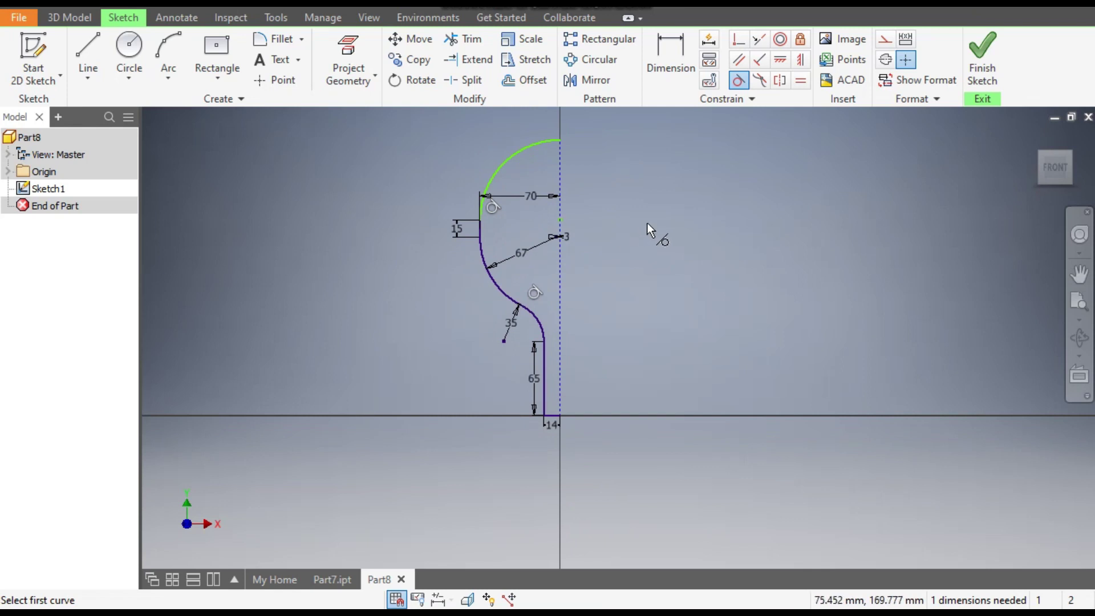
{"action": "left_click", "coordinate": [669, 56]}
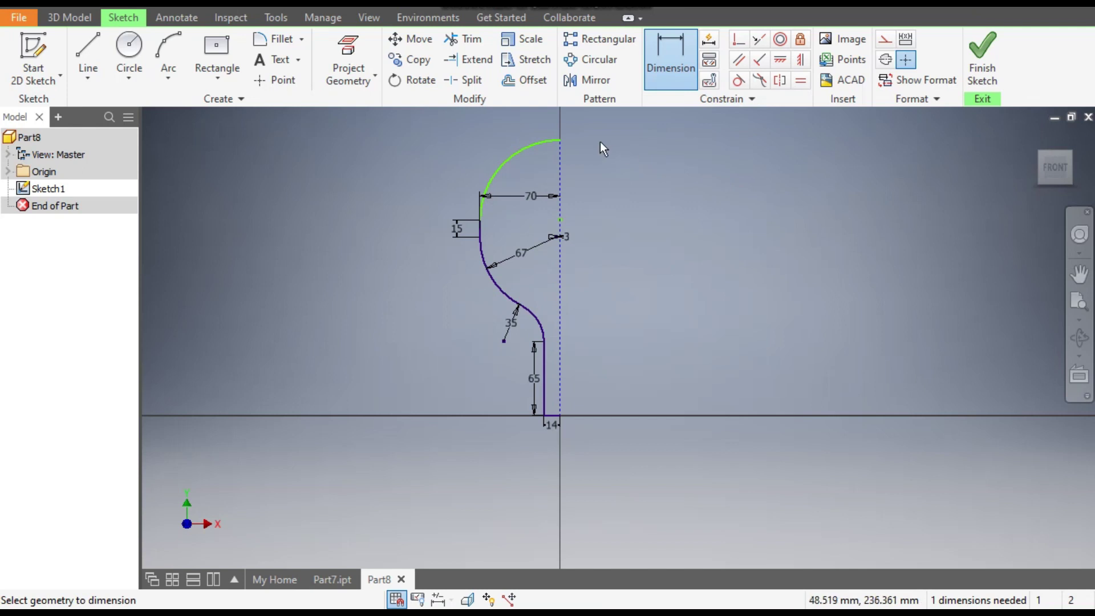
{"action": "left_click", "coordinate": [560, 160]}
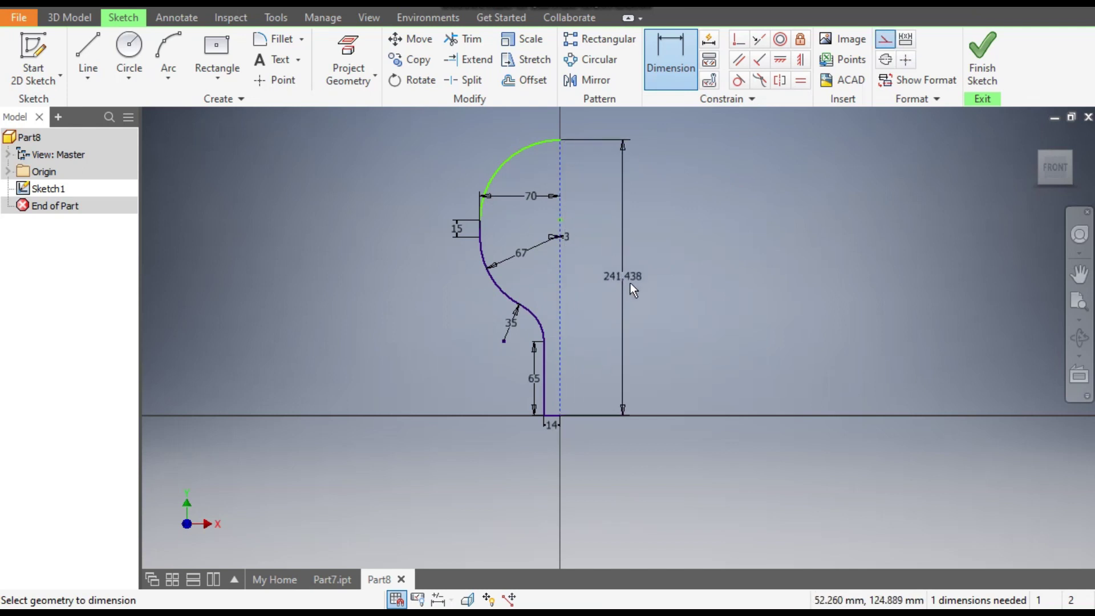
{"action": "left_click", "coordinate": [655, 299]}
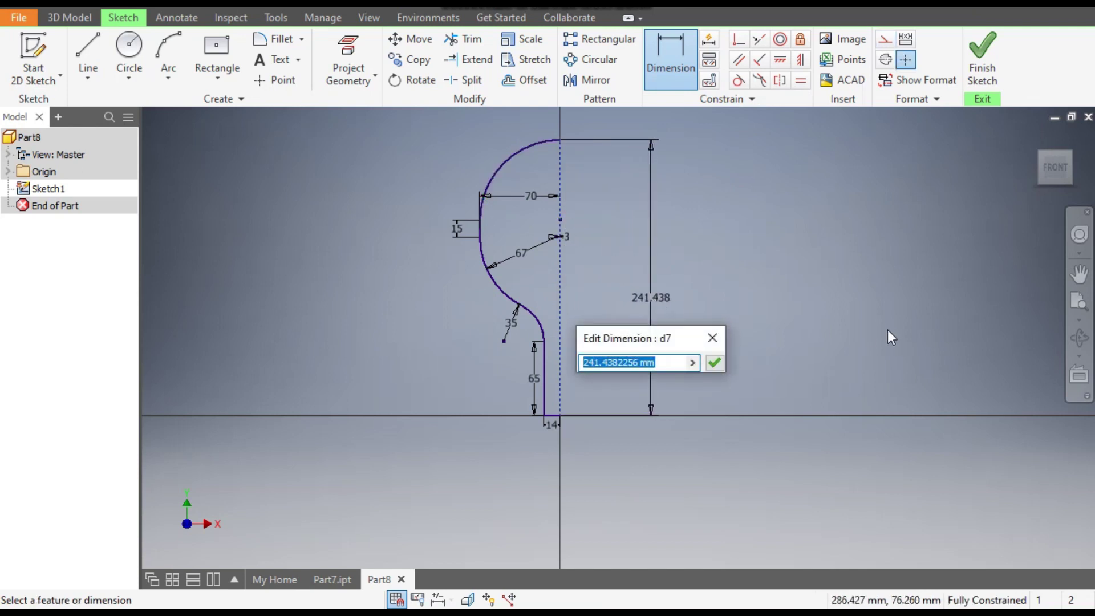
{"action": "type", "text": "250"}
{"action": "key", "text": "Return"}
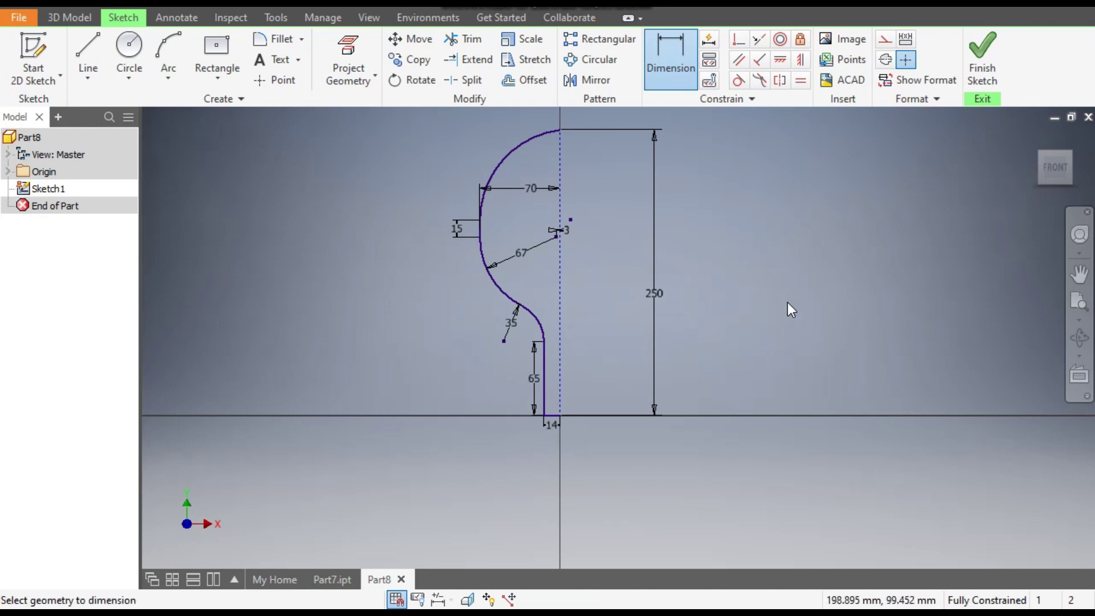
Mirror the whole half profile about the vertical construction line to complete the racket outline
{"action": "left_click", "coordinate": [587, 80]}
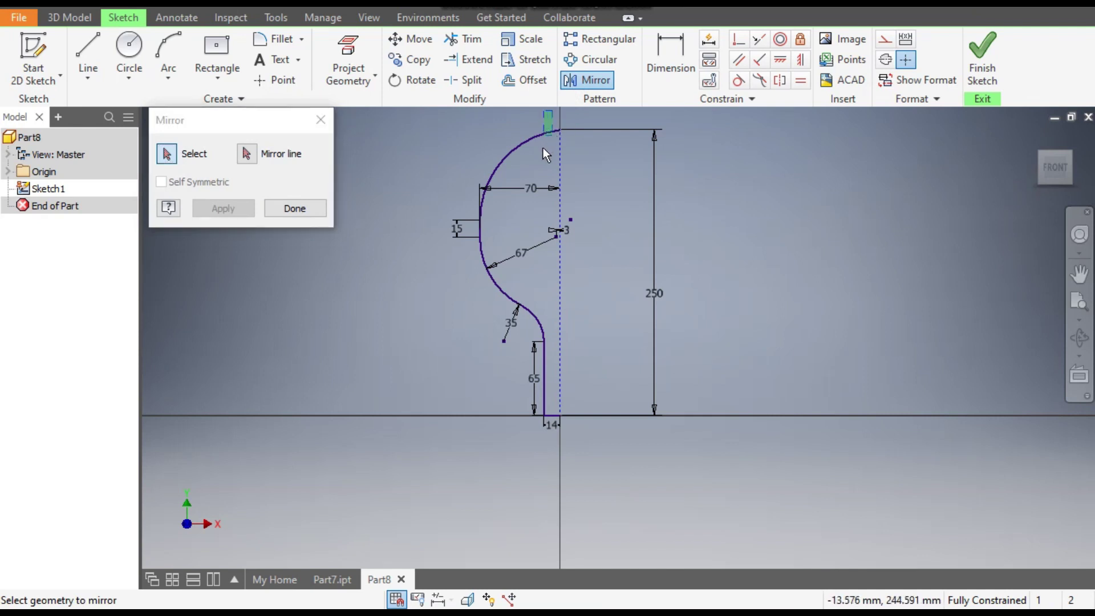
{"action": "left_click_drag", "start_coordinate": [498, 298], "coordinate": [468, 393]}
{"action": "left_click_drag", "start_coordinate": [447, 456], "coordinate": [447, 457]}
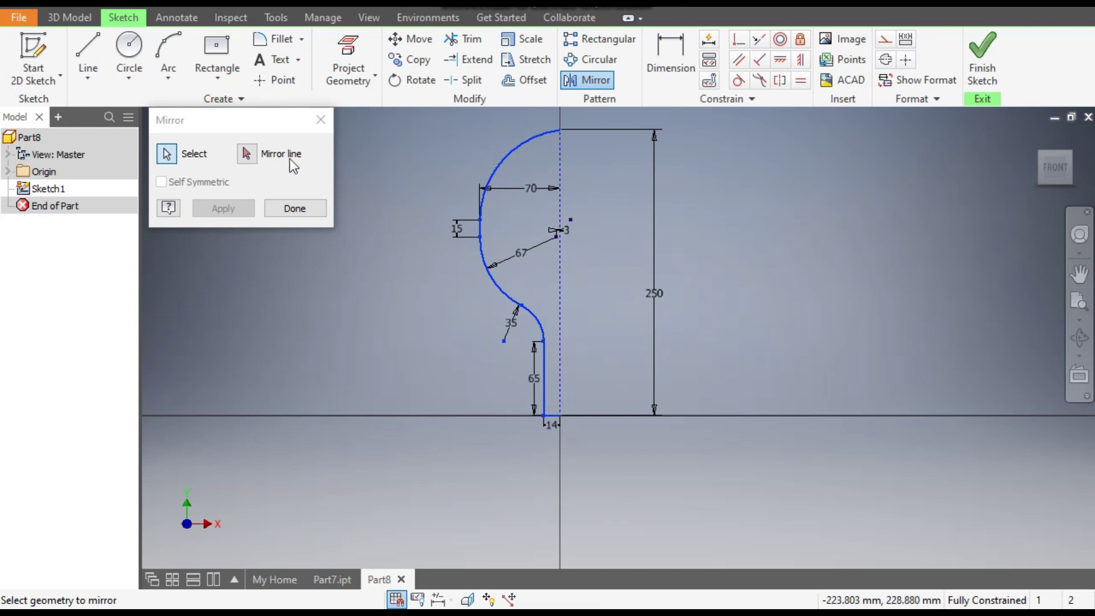
{"action": "left_click", "coordinate": [246, 159]}
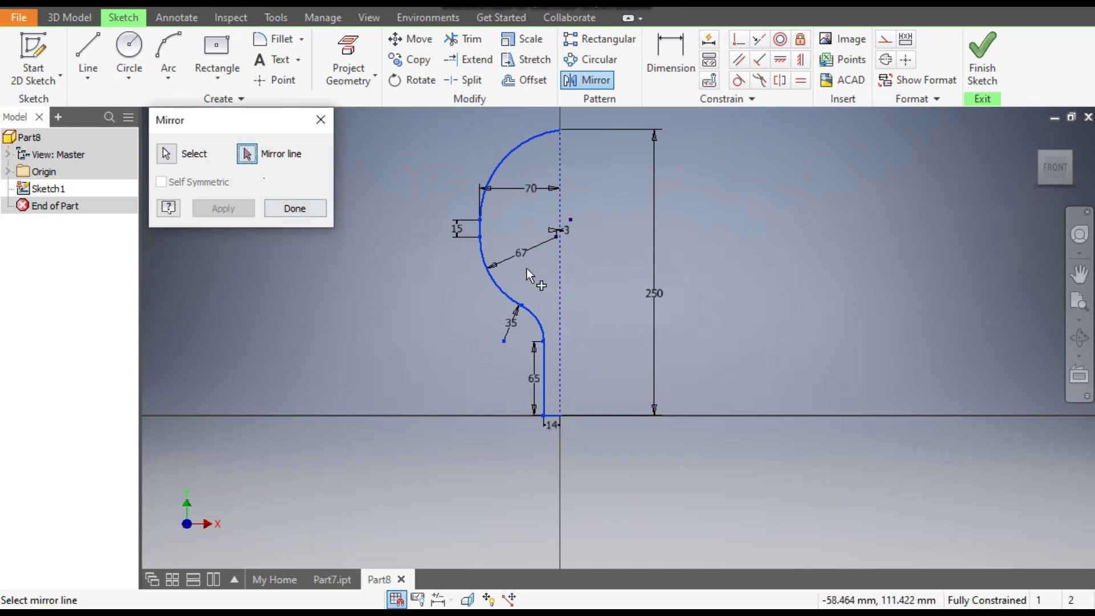
{"action": "left_click", "coordinate": [560, 201]}
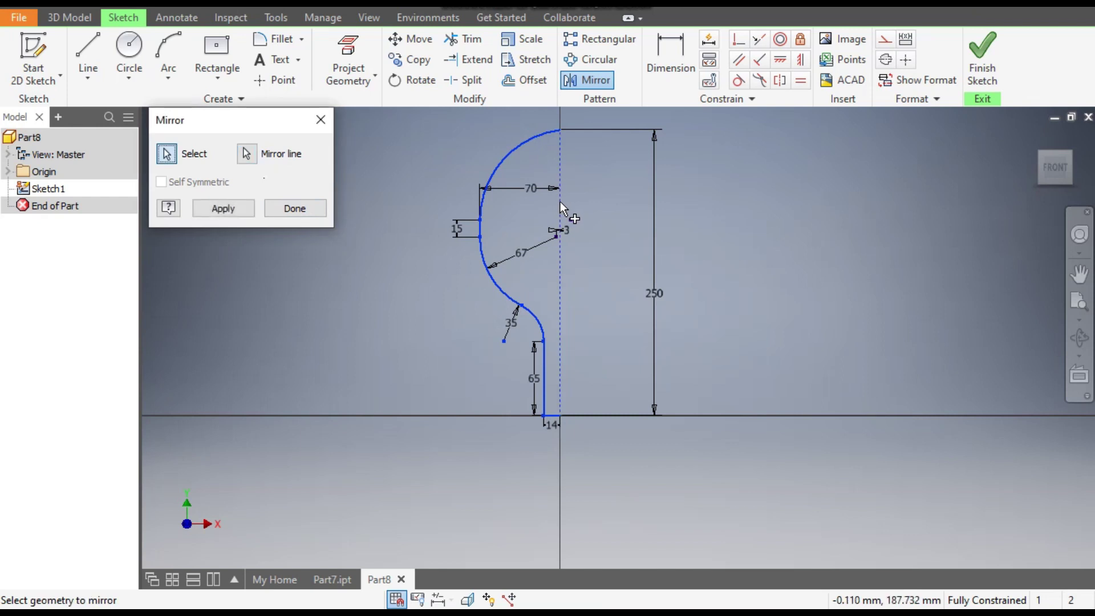
{"action": "left_click", "coordinate": [244, 210]}
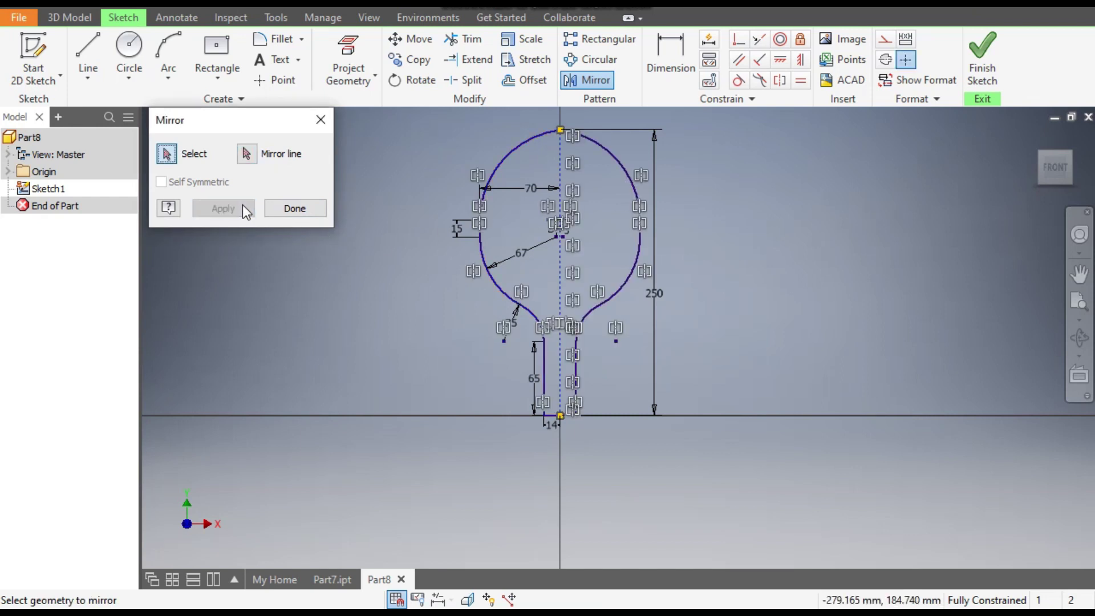
{"action": "left_click", "coordinate": [295, 209]}
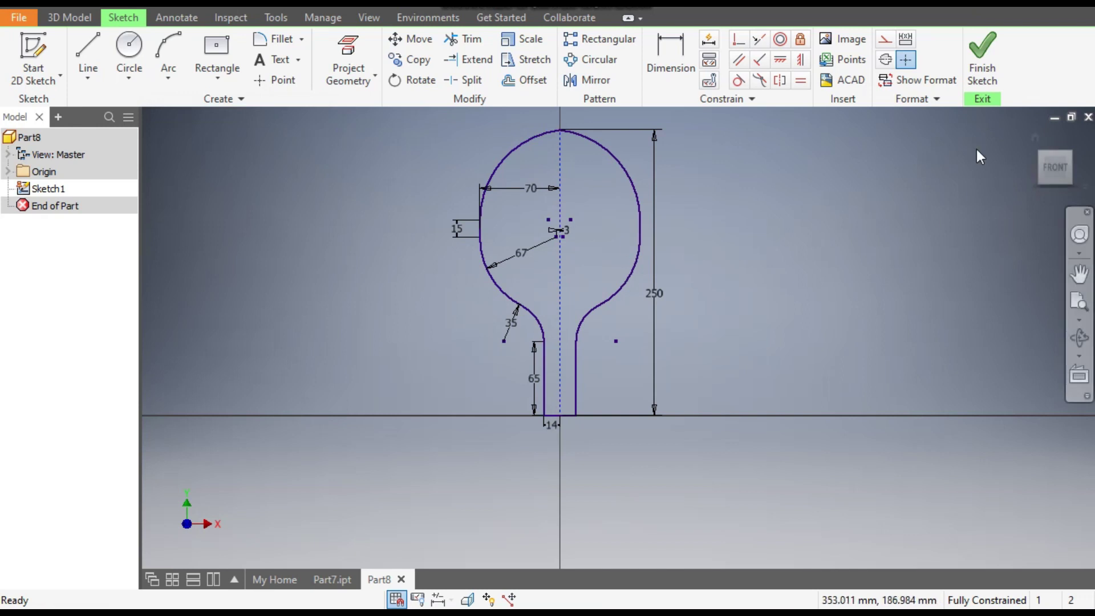
Finish the sketch and extrude the racket outline 16 mm symmetrically about the sketch plane
{"action": "left_click", "coordinate": [980, 62]}
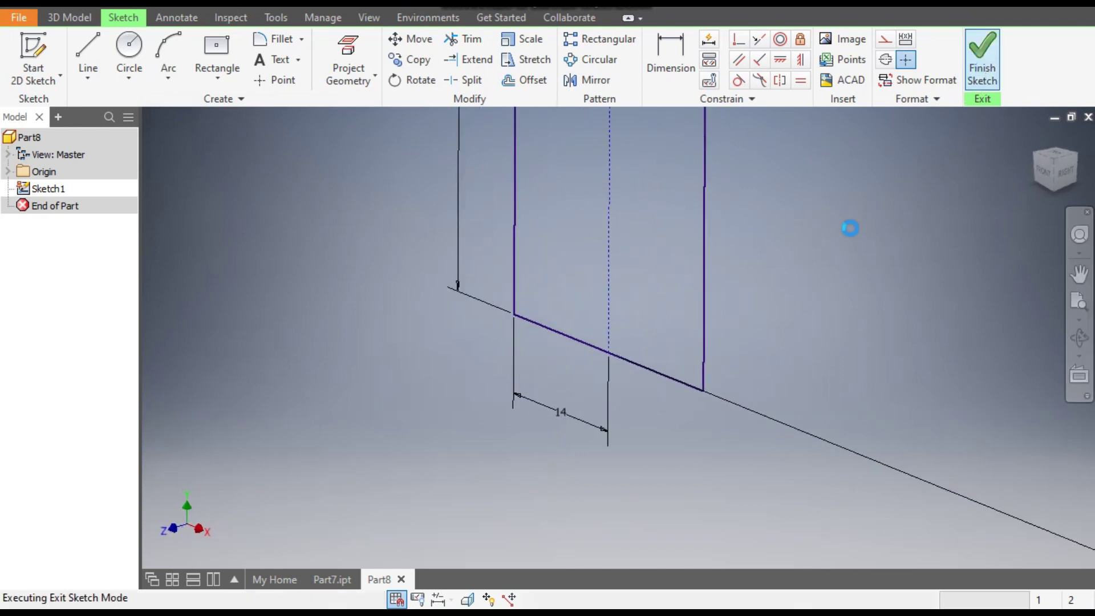
{"action": "middle_click_drag", "start_coordinate": [662, 451], "coordinate": [615, 463]}
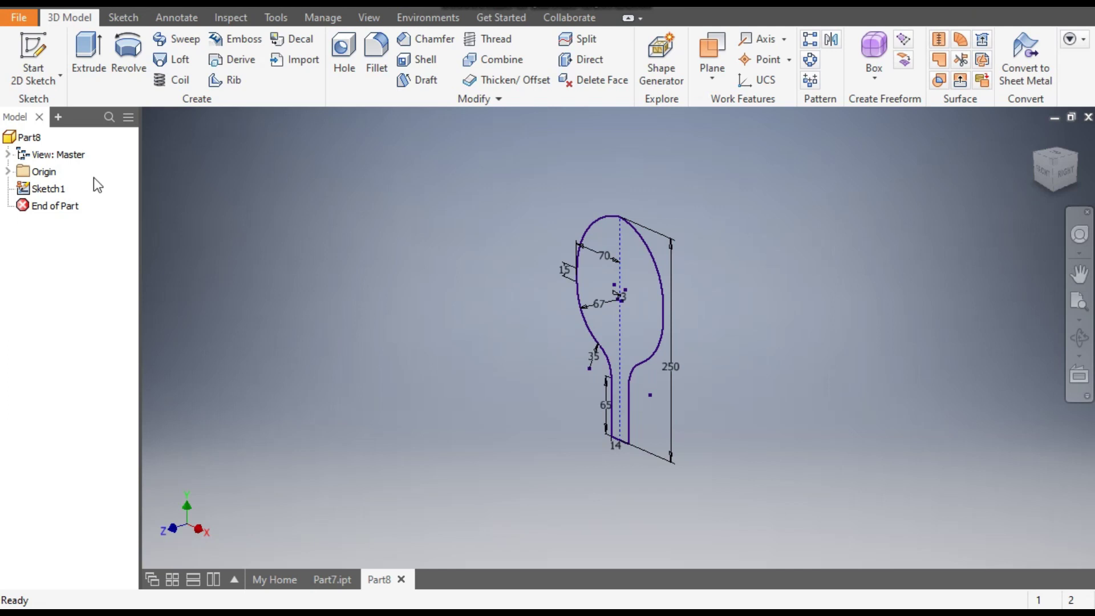
{"action": "left_click", "coordinate": [89, 54]}
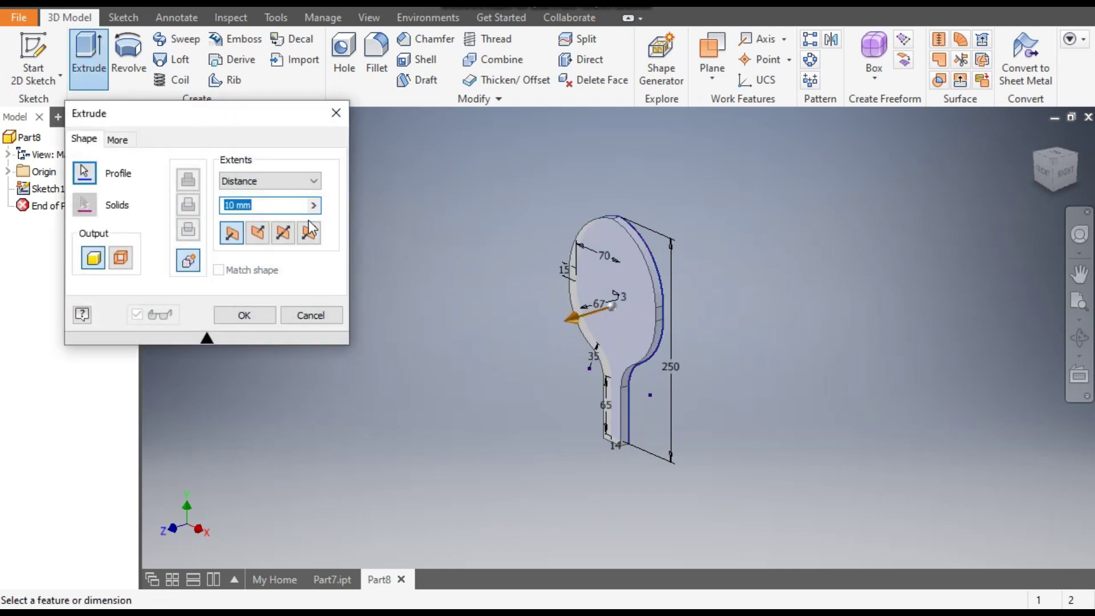
{"action": "type", "text": "16"}
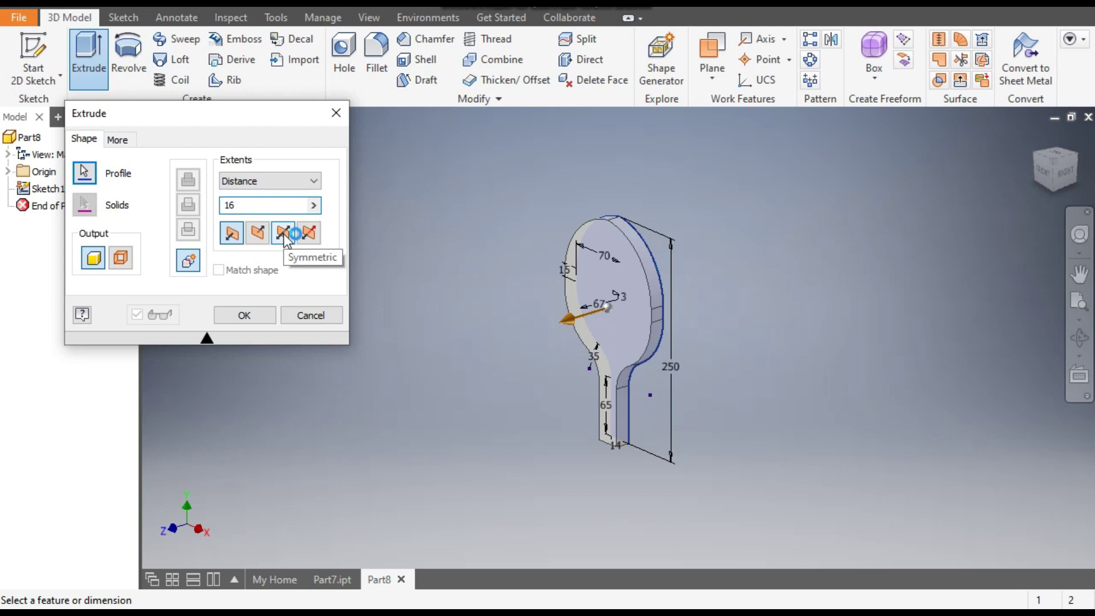
{"action": "left_click", "coordinate": [284, 232]}
{"action": "scroll", "coordinate": [593, 228], "scroll_direction": "up", "scroll_amount": 2}
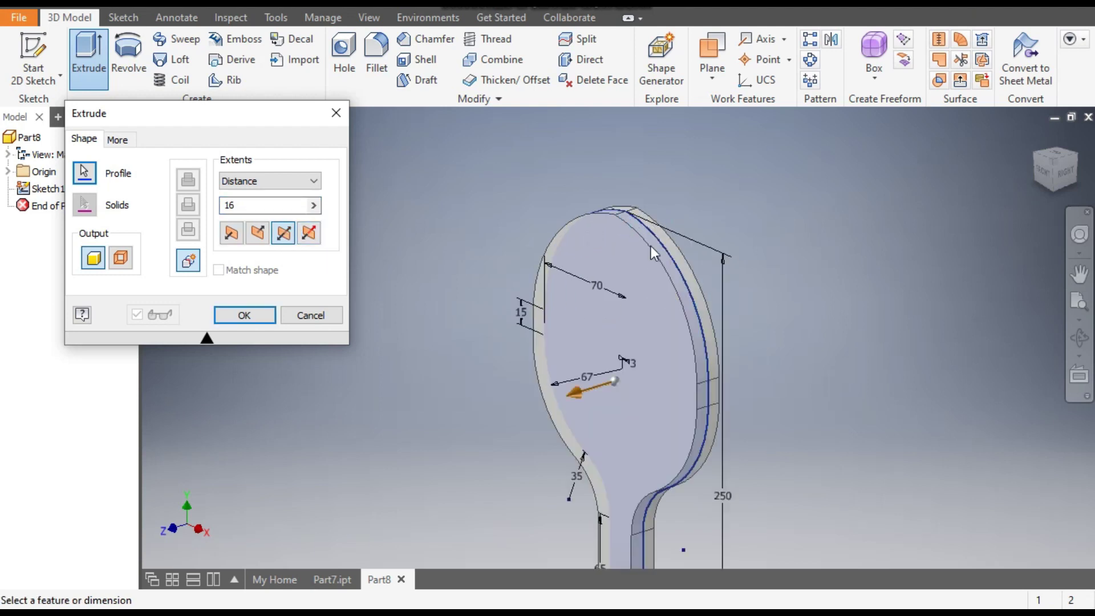
{"action": "left_click", "coordinate": [248, 317]}
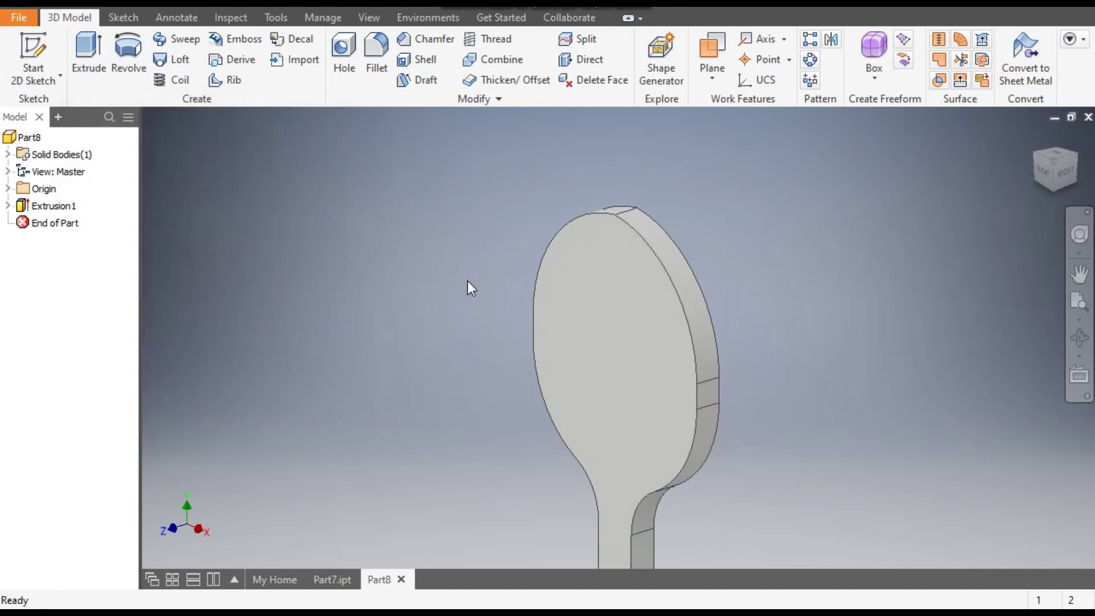
Examine the upper tip of the racket head close up from the front and return to the home view
{"action": "middle_click_drag", "start_coordinate": [467, 281], "coordinate": [656, 248]}
{"action": "middle_click_drag", "start_coordinate": [1018, 170], "coordinate": [1039, 176]}
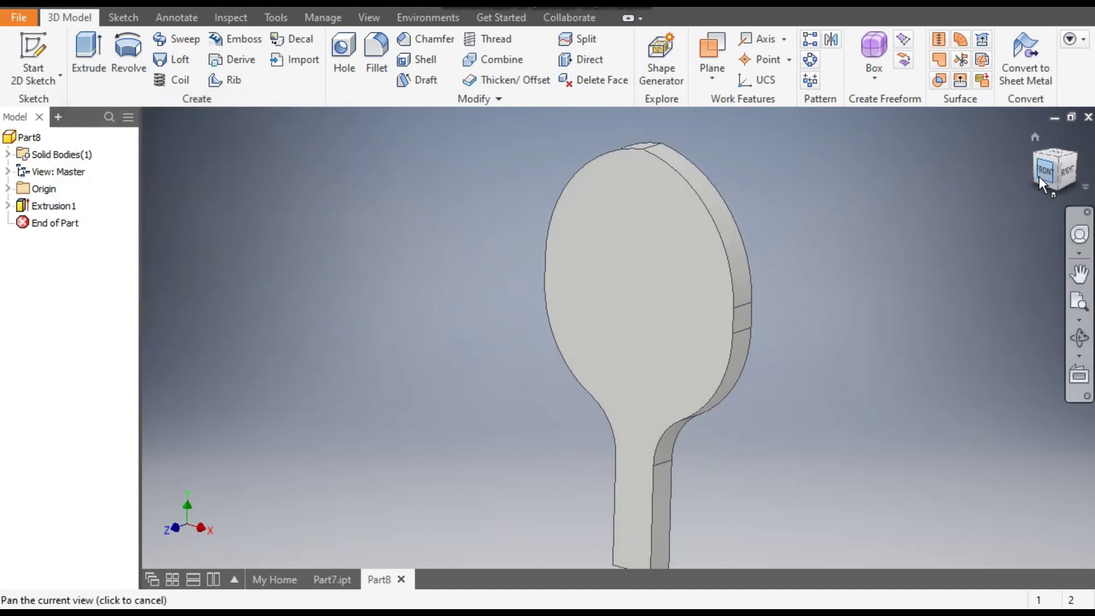
{"action": "left_click", "coordinate": [1039, 173]}
{"action": "scroll", "coordinate": [607, 142], "scroll_direction": "up", "scroll_amount": 5}
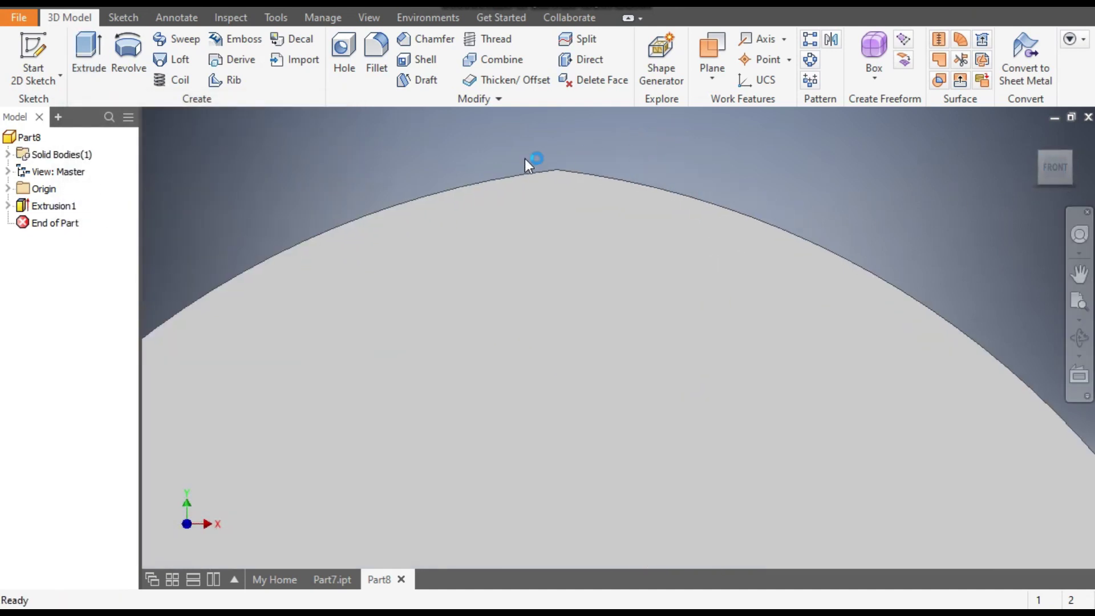
{"action": "scroll", "coordinate": [598, 175], "scroll_direction": "down", "scroll_amount": 3}
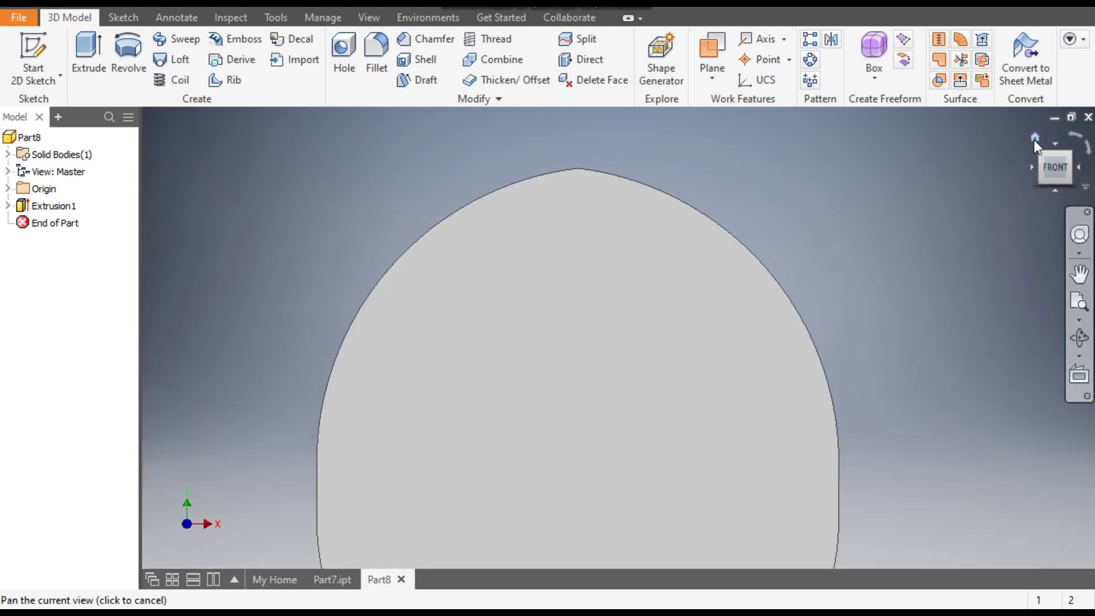
{"action": "left_click", "coordinate": [1035, 139]}
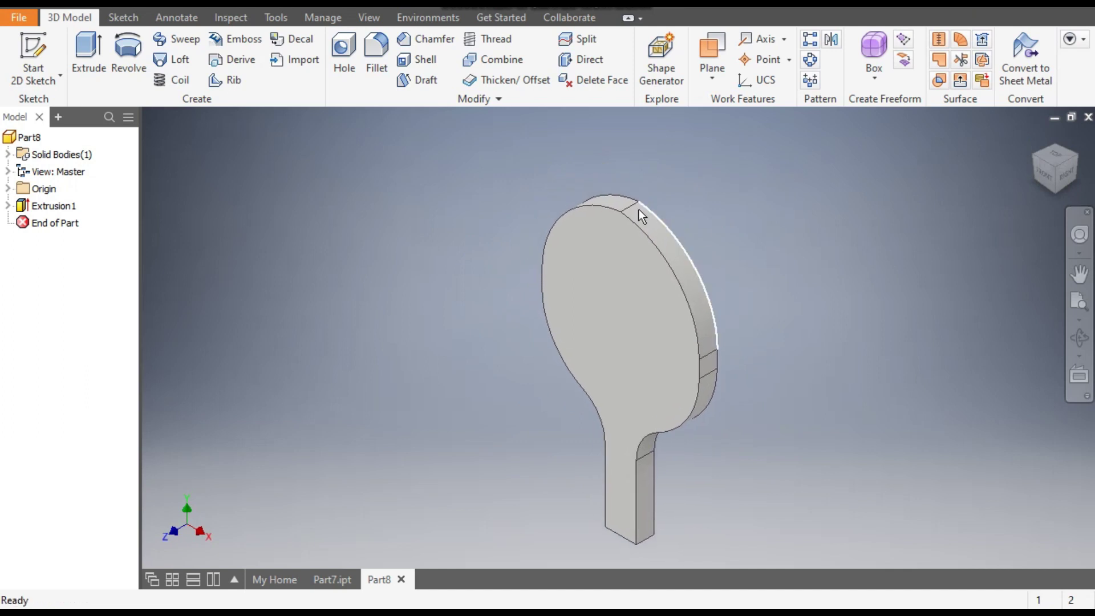
Fillet the short edge at the upper tip of the racket head with a 60 mm radius
{"action": "scroll", "coordinate": [624, 201], "scroll_direction": "up", "scroll_amount": 4}
{"action": "mouse_move", "coordinate": [642, 207]}
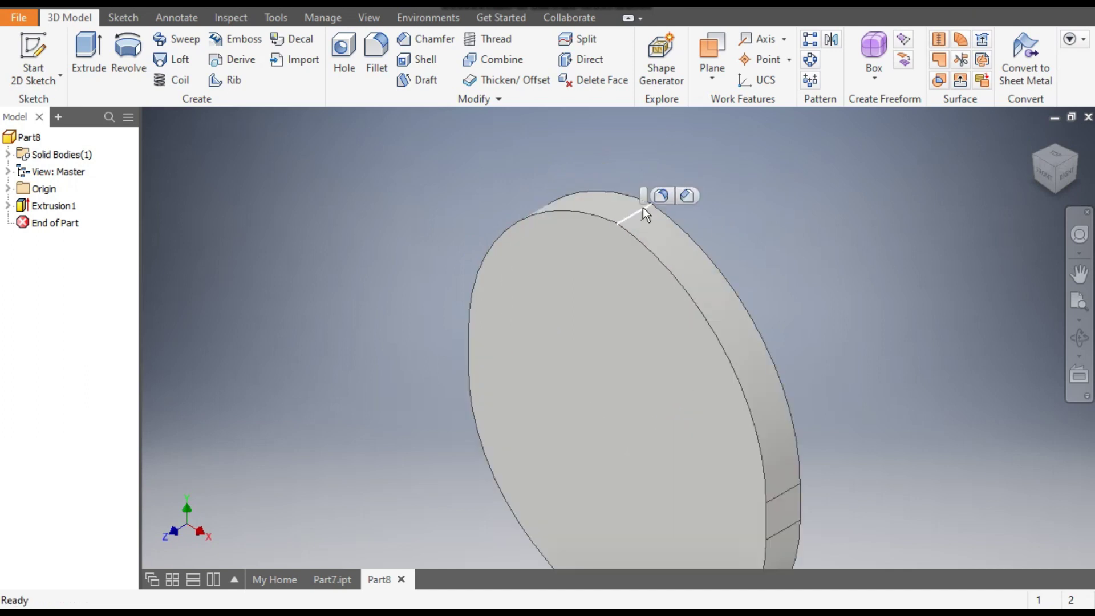
{"action": "left_click", "coordinate": [659, 196]}
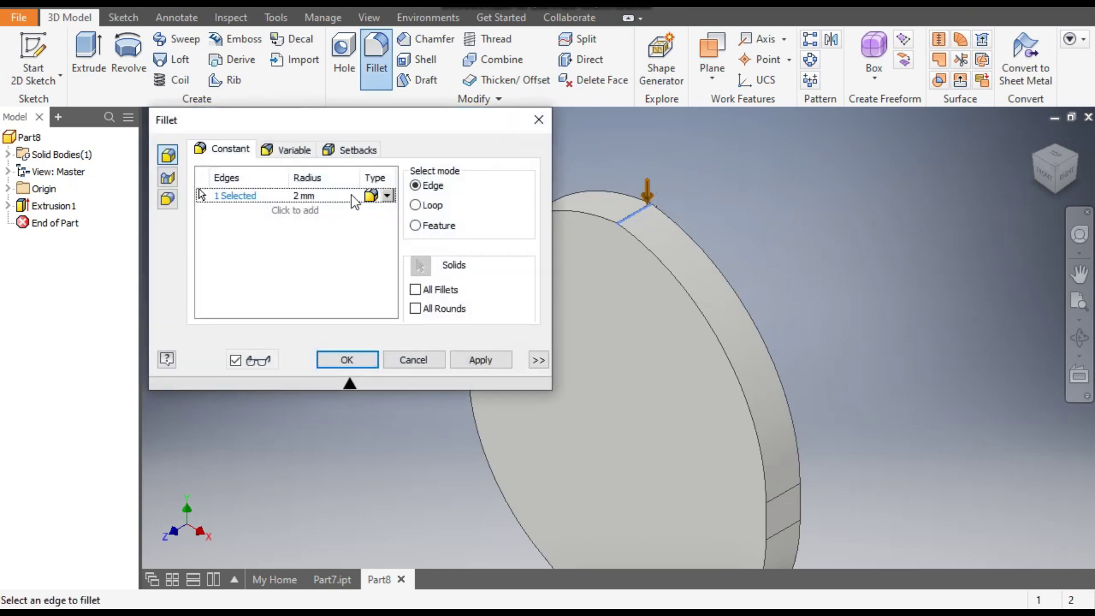
{"action": "type", "text": "60"}
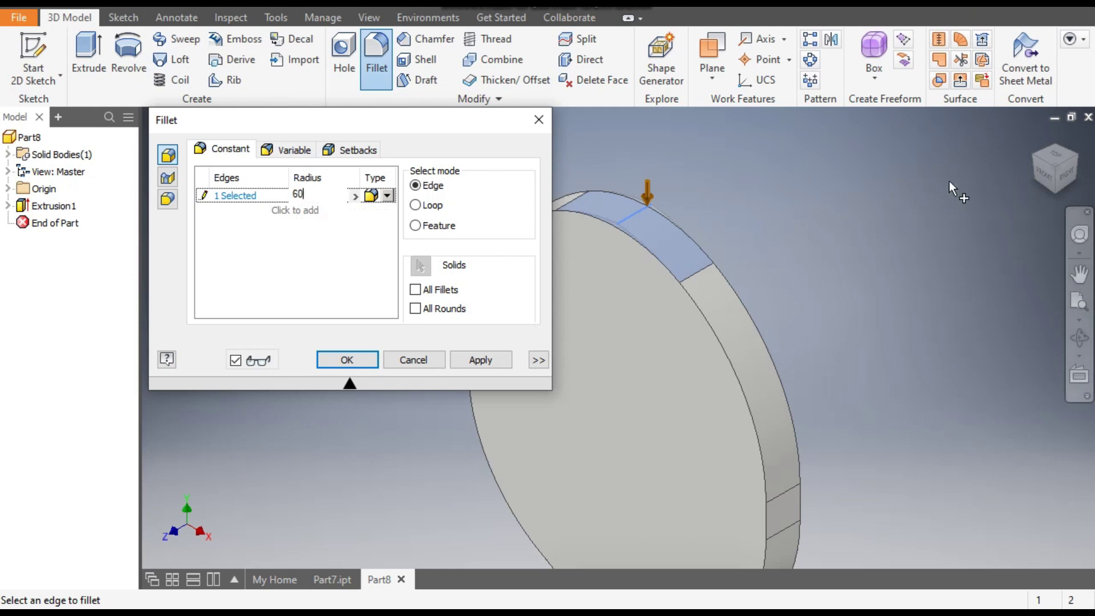
{"action": "left_click", "coordinate": [1044, 171]}
{"action": "scroll", "coordinate": [853, 200], "scroll_direction": "down", "scroll_amount": 6}
{"action": "middle_click_drag", "start_coordinate": [889, 235], "coordinate": [802, 157]}
{"action": "scroll", "coordinate": [755, 213], "scroll_direction": "down", "scroll_amount": 2}
{"action": "middle_click_drag", "start_coordinate": [765, 192], "coordinate": [769, 170]}
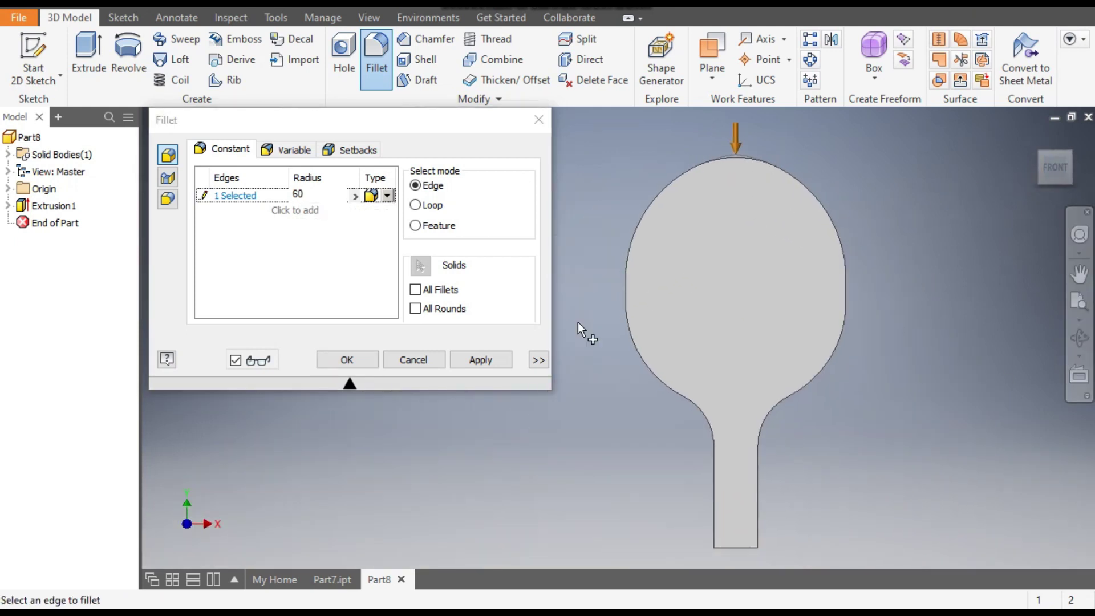
{"action": "left_click", "coordinate": [464, 359]}
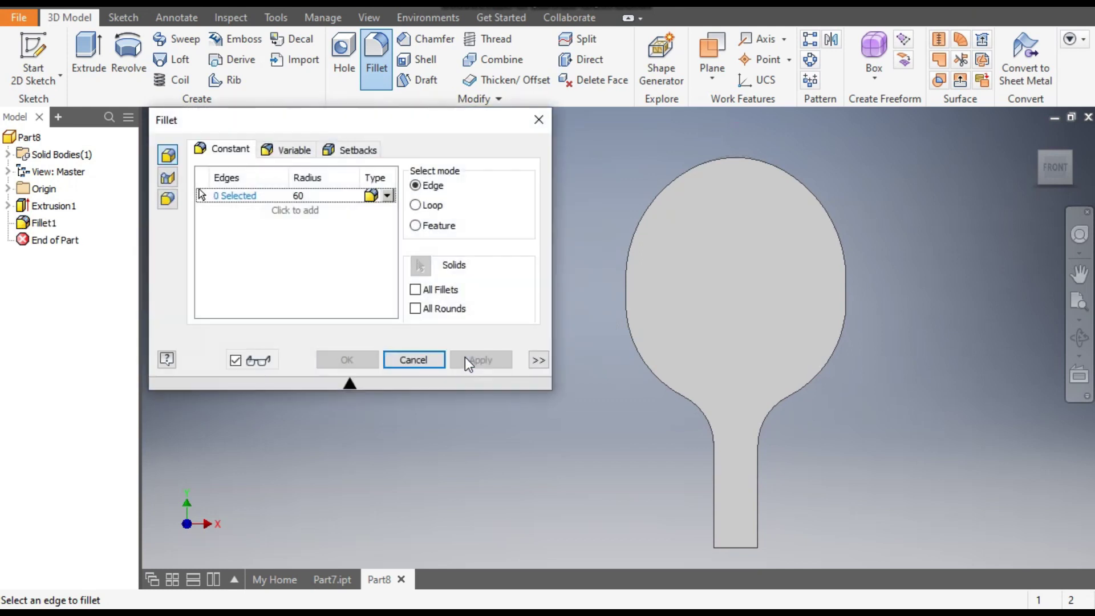
{"action": "left_click", "coordinate": [428, 360]}
Examine the rounded head from the front and compare it with the finished racket in Part7.ipt
{"action": "scroll", "coordinate": [706, 160], "scroll_direction": "up", "scroll_amount": 3}
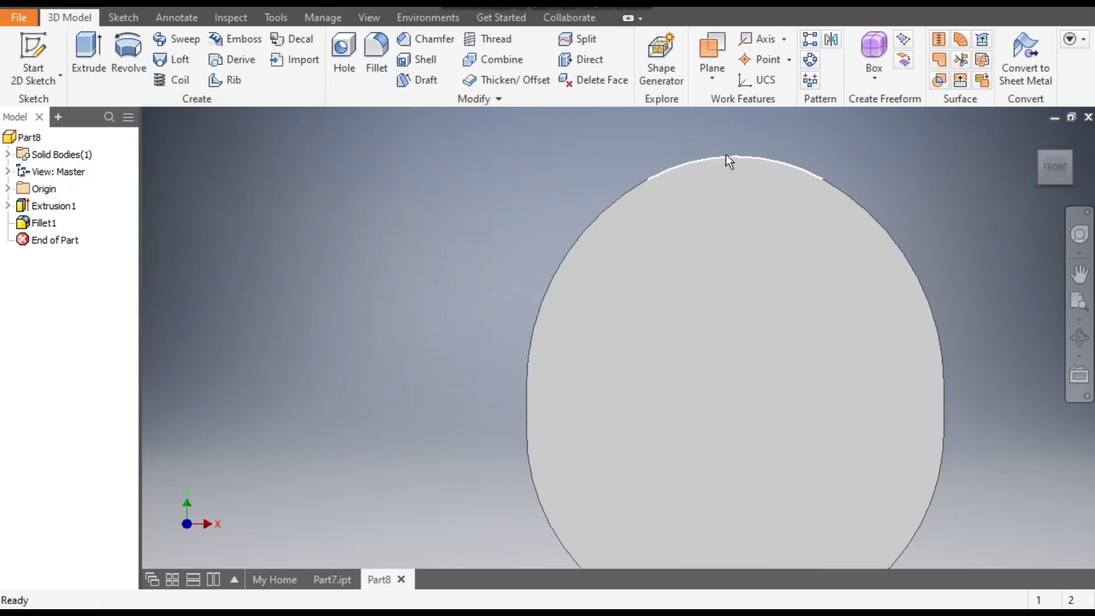
{"action": "scroll", "coordinate": [865, 179], "scroll_direction": "down", "scroll_amount": 3}
{"action": "middle_click_drag", "start_coordinate": [864, 179], "coordinate": [813, 156]}
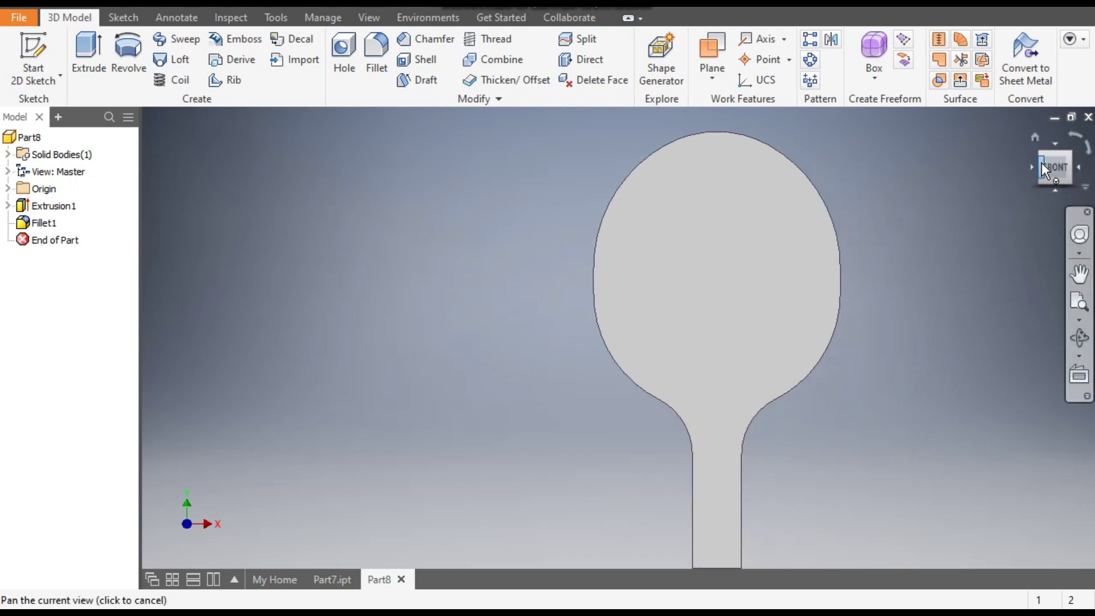
{"action": "scroll", "coordinate": [976, 244], "scroll_direction": "down", "scroll_amount": 3}
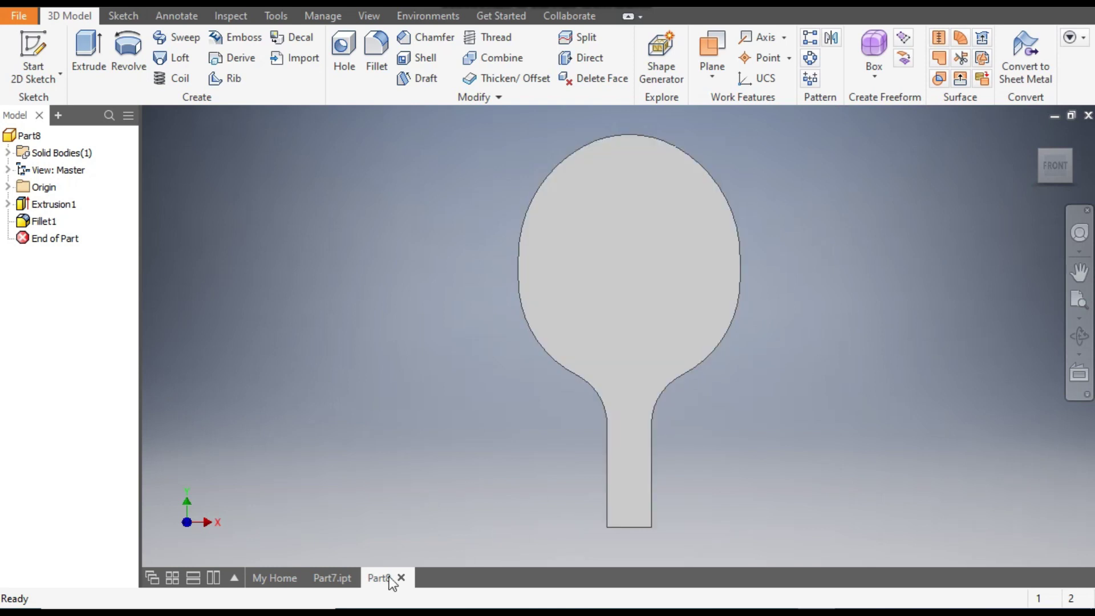
{"action": "left_click", "coordinate": [333, 577]}
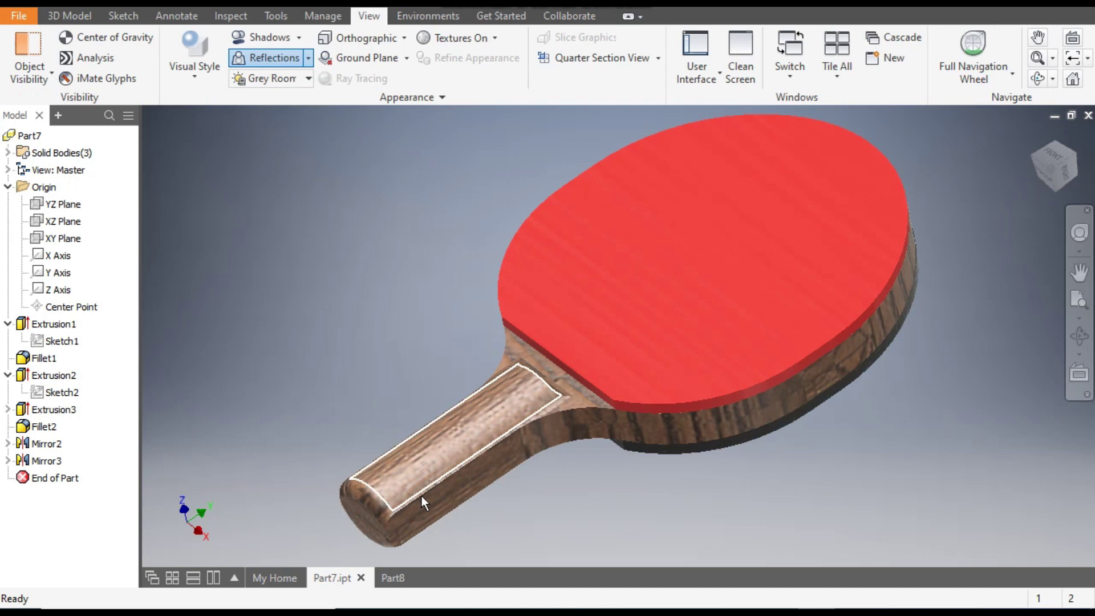
{"action": "left_click", "coordinate": [392, 577]}
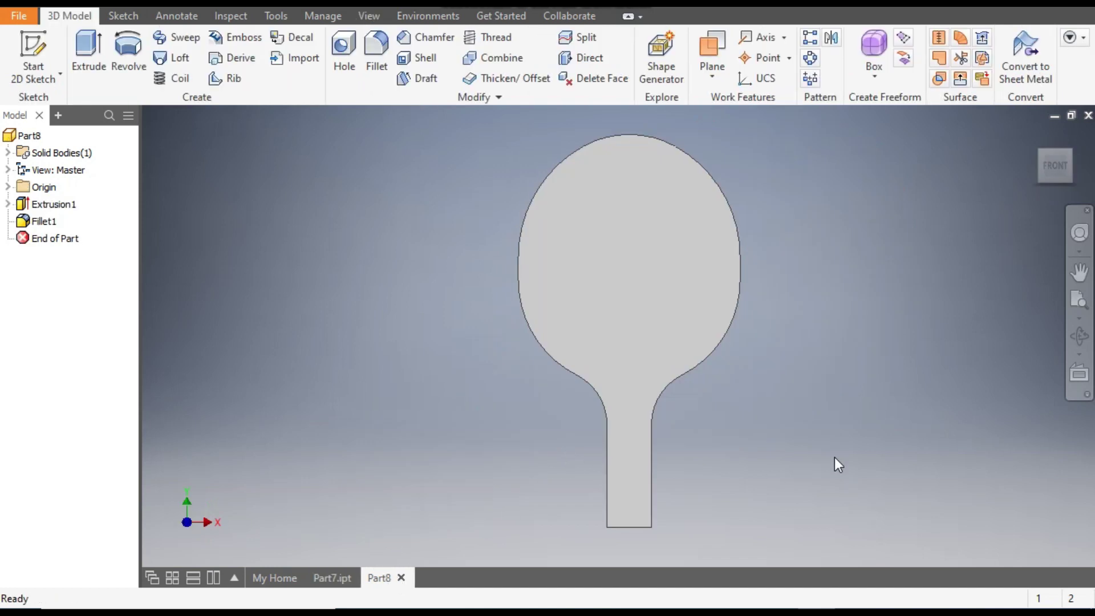
Start a new sketch on the flat end face of the racket handle
{"action": "left_click", "coordinate": [1053, 187]}
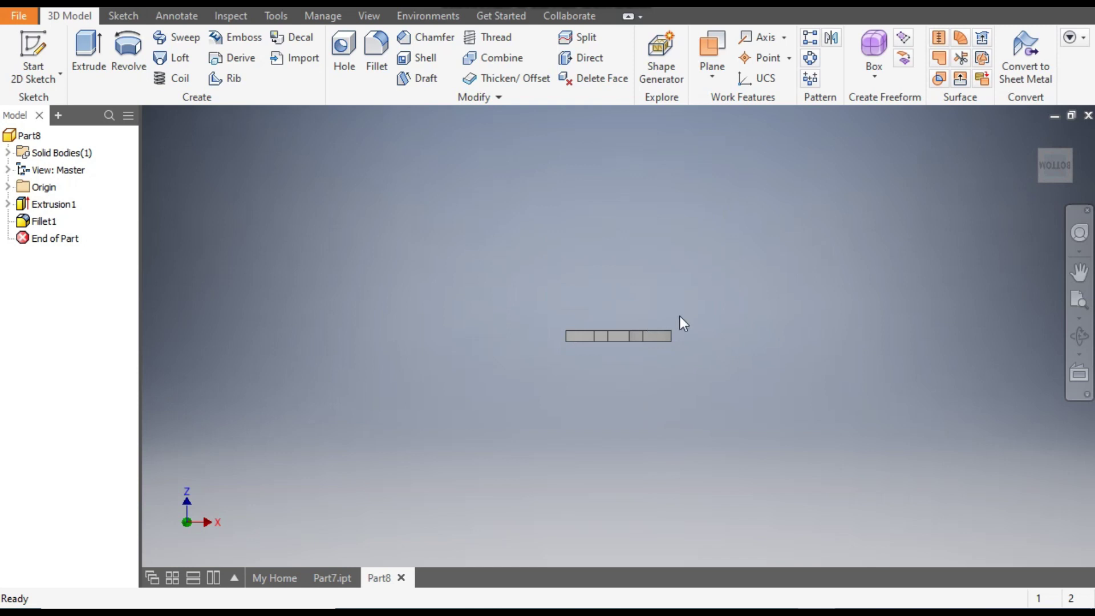
{"action": "middle_click_drag", "start_coordinate": [741, 296], "coordinate": [704, 323], "text": "shift"}
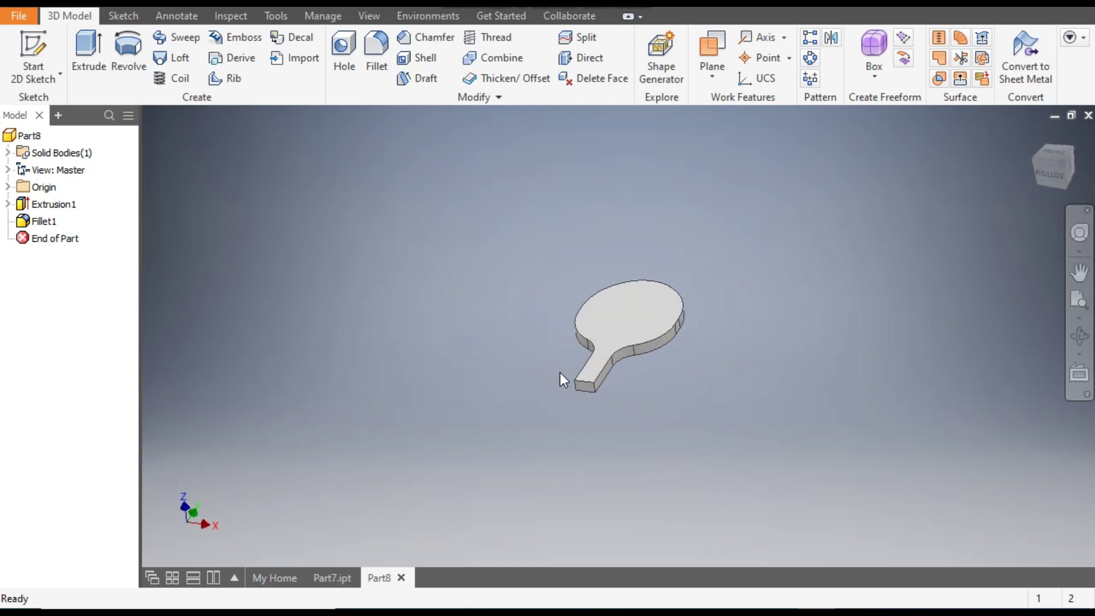
{"action": "scroll", "coordinate": [584, 384], "scroll_direction": "up", "scroll_amount": 5}
{"action": "middle_click_drag", "start_coordinate": [690, 361], "coordinate": [659, 479]}
{"action": "left_click", "coordinate": [567, 502]}
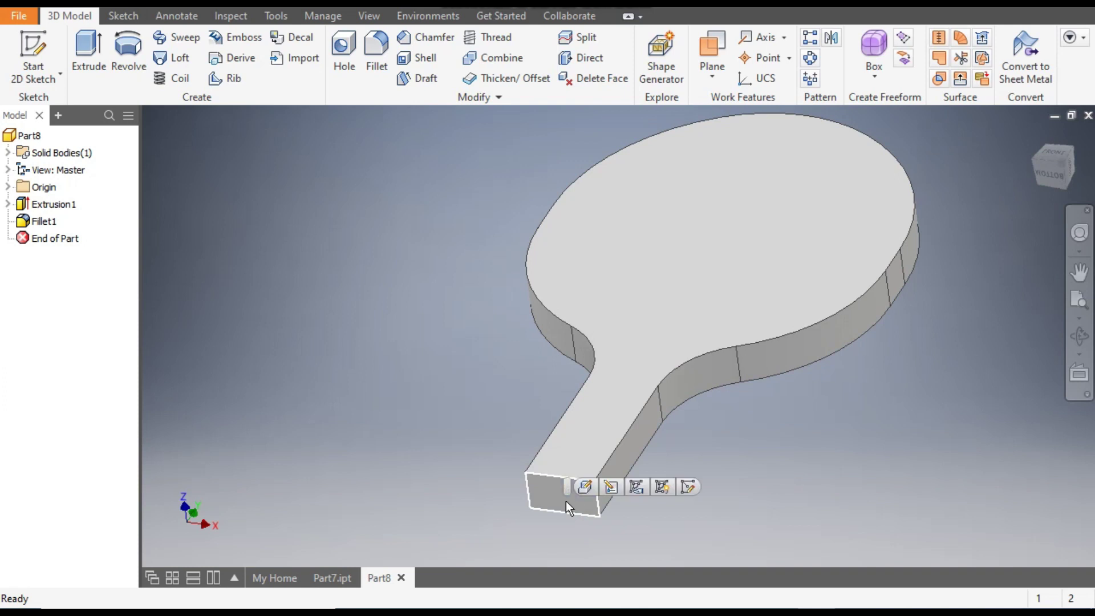
{"action": "left_click", "coordinate": [688, 486]}
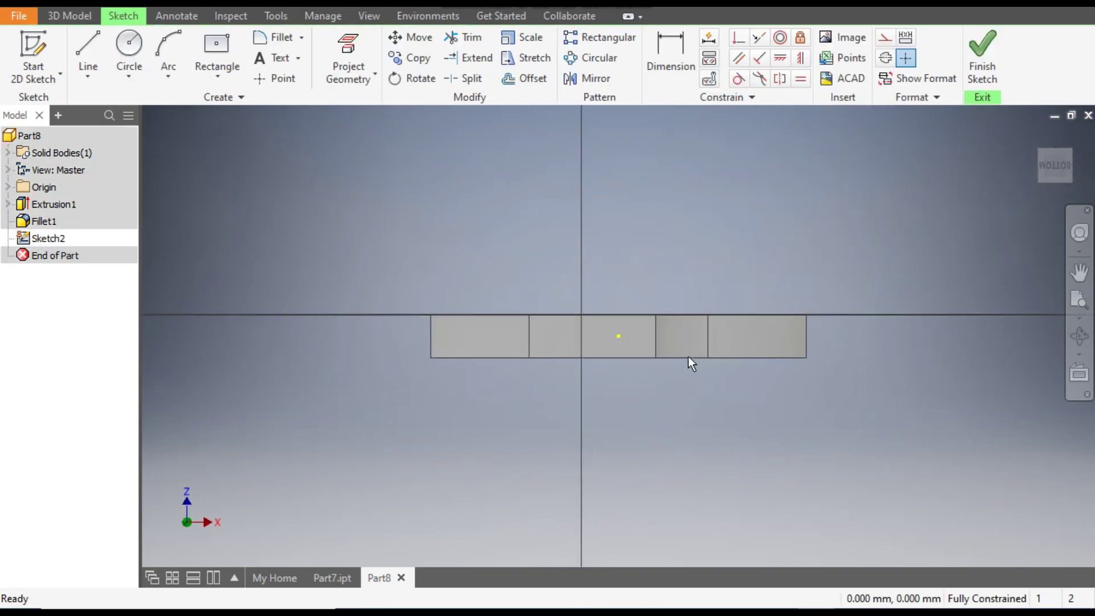
Draw a three-point arc with a 20 mm radius between the two upper corners of the handle's end face
{"action": "scroll", "coordinate": [561, 323], "scroll_direction": "down", "scroll_amount": 4}
{"action": "middle_click_drag", "start_coordinate": [587, 336], "coordinate": [580, 367]}
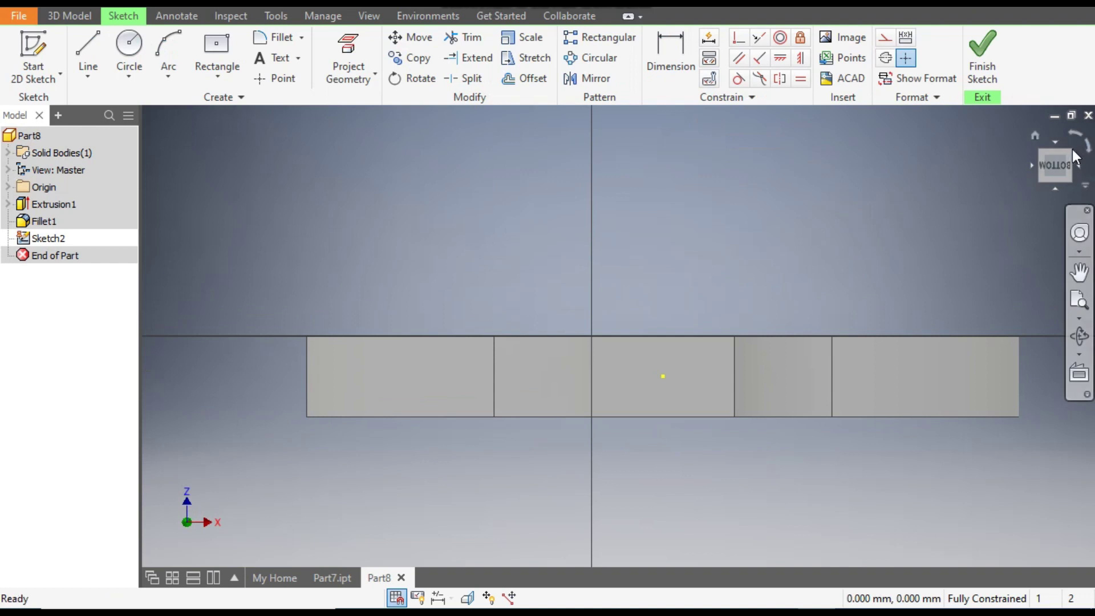
{"action": "left_click", "coordinate": [1072, 153]}
{"action": "scroll", "coordinate": [530, 376], "scroll_direction": "down", "scroll_amount": 3}
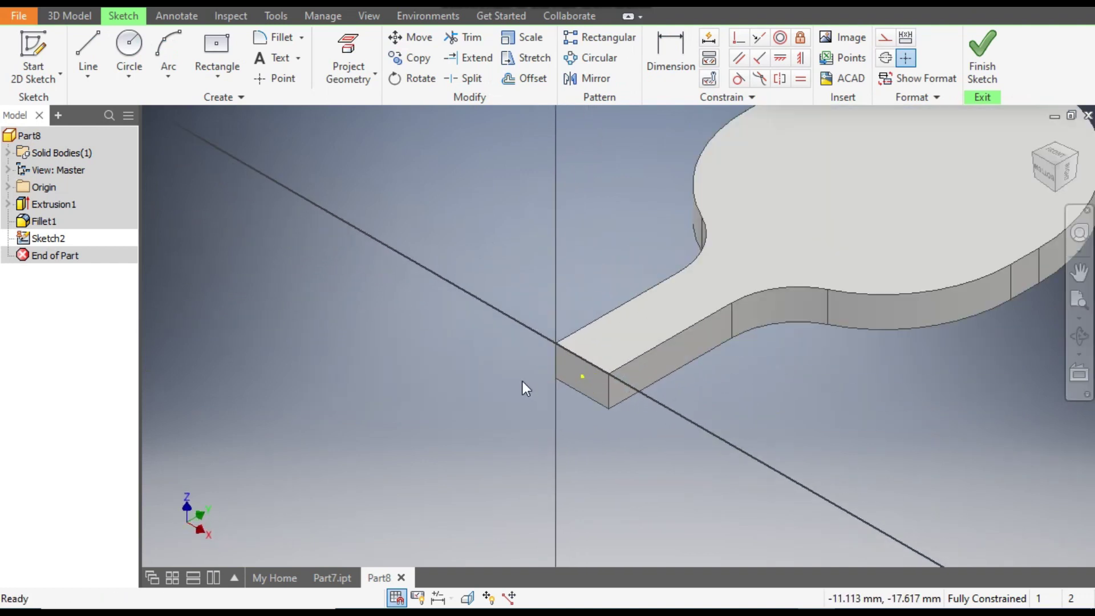
{"action": "middle_click_drag", "start_coordinate": [603, 355], "coordinate": [600, 462]}
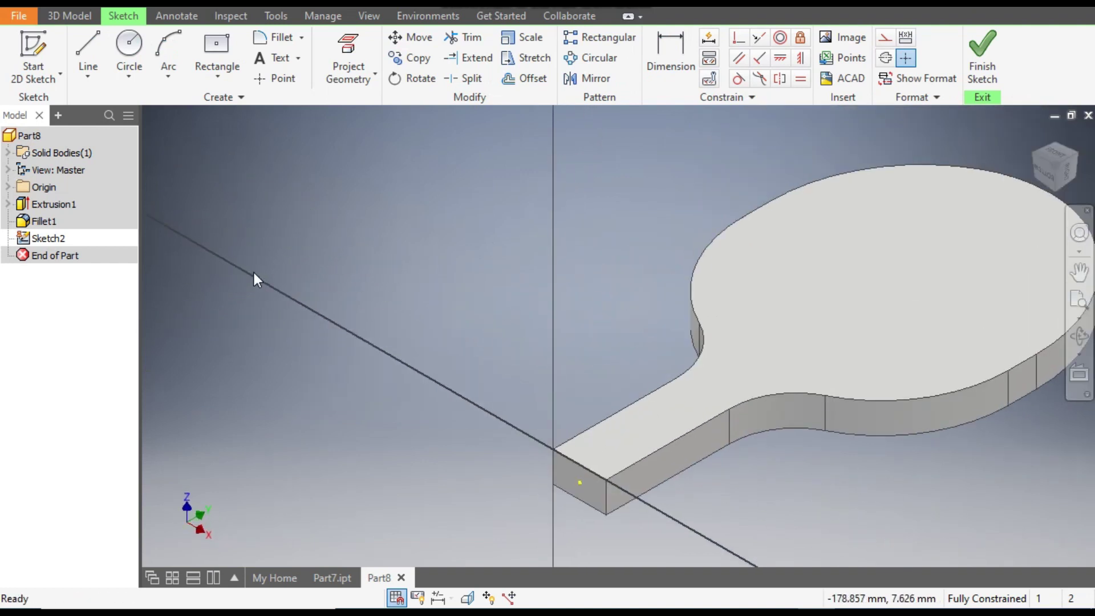
{"action": "left_click", "coordinate": [159, 44]}
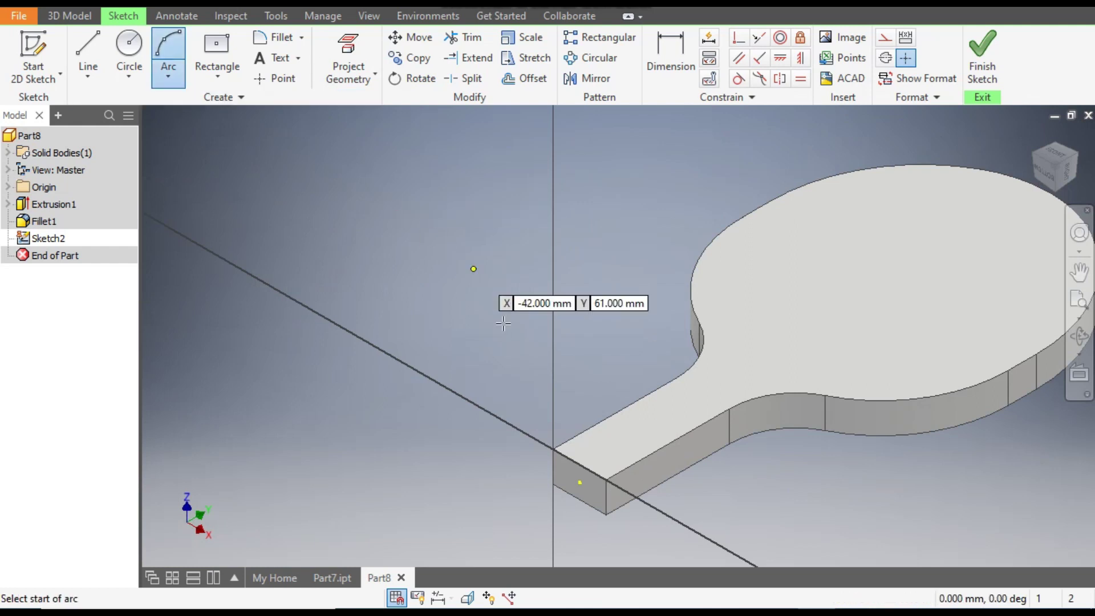
{"action": "left_click", "coordinate": [553, 449]}
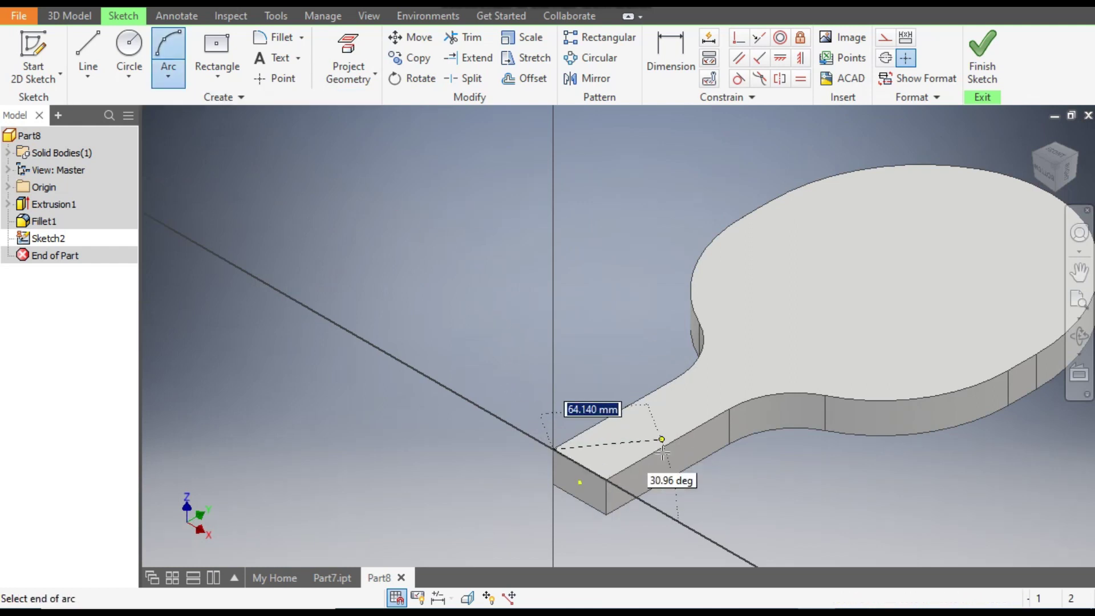
{"action": "left_click", "coordinate": [607, 477]}
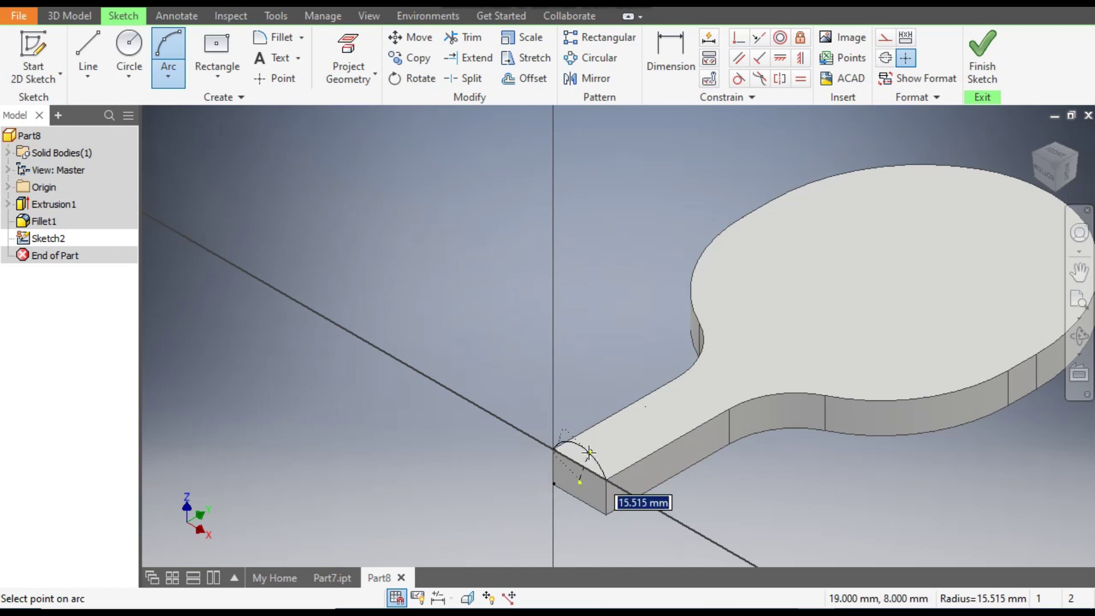
{"action": "type", "text": "20"}
{"action": "key", "text": "Return"}
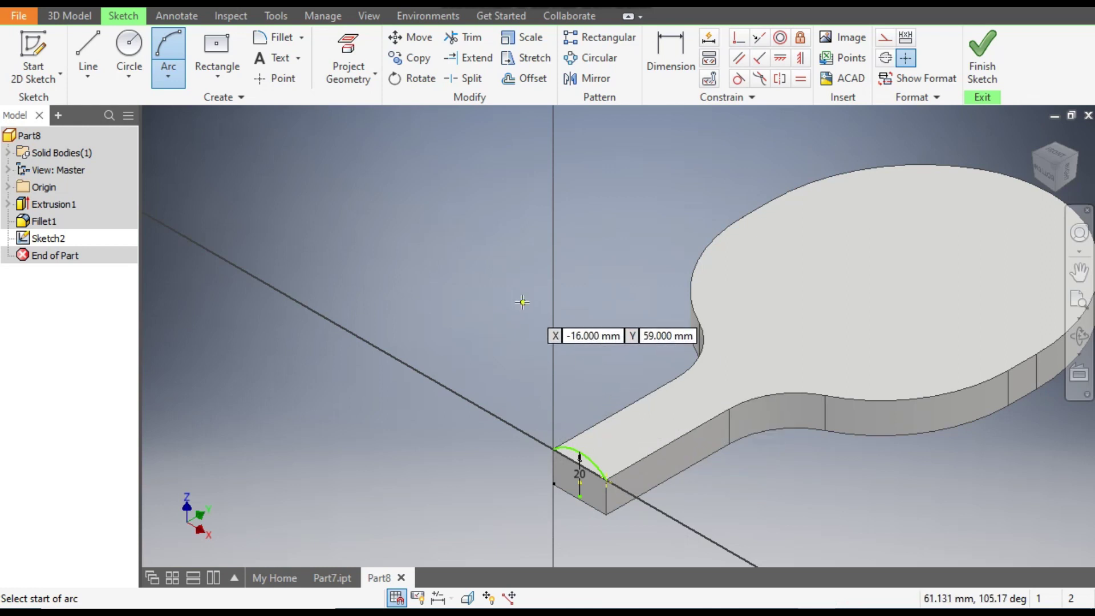
{"action": "key", "text": "Escape"}
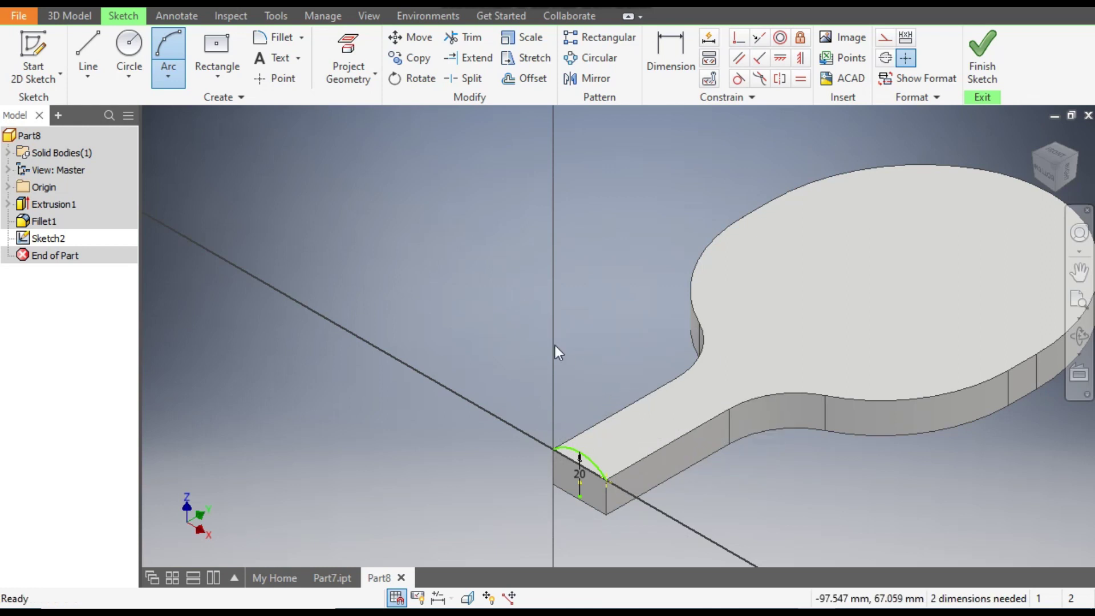
{"action": "scroll", "coordinate": [574, 504], "scroll_direction": "up", "scroll_amount": 3}
{"action": "left_click_drag", "start_coordinate": [584, 491], "coordinate": [591, 506]}
{"action": "left_click", "coordinate": [634, 457]}
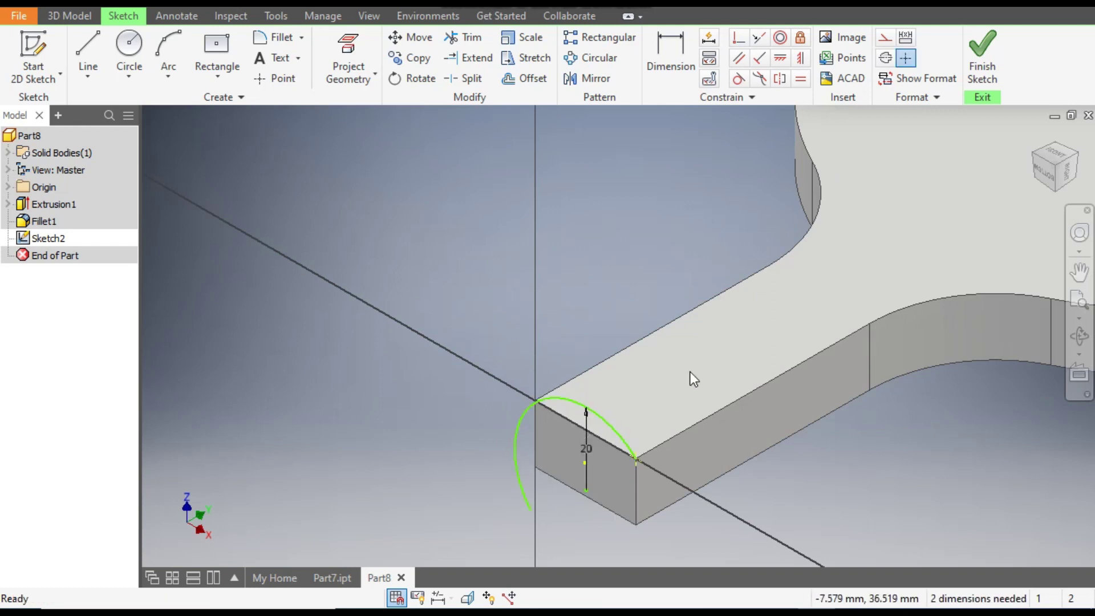
{"action": "key", "text": "ctrl+z"}
Pull the arc's loose end away from the handle corner and constrain it coincident with that corner
{"action": "left_click_drag", "start_coordinate": [535, 401], "coordinate": [558, 354]}
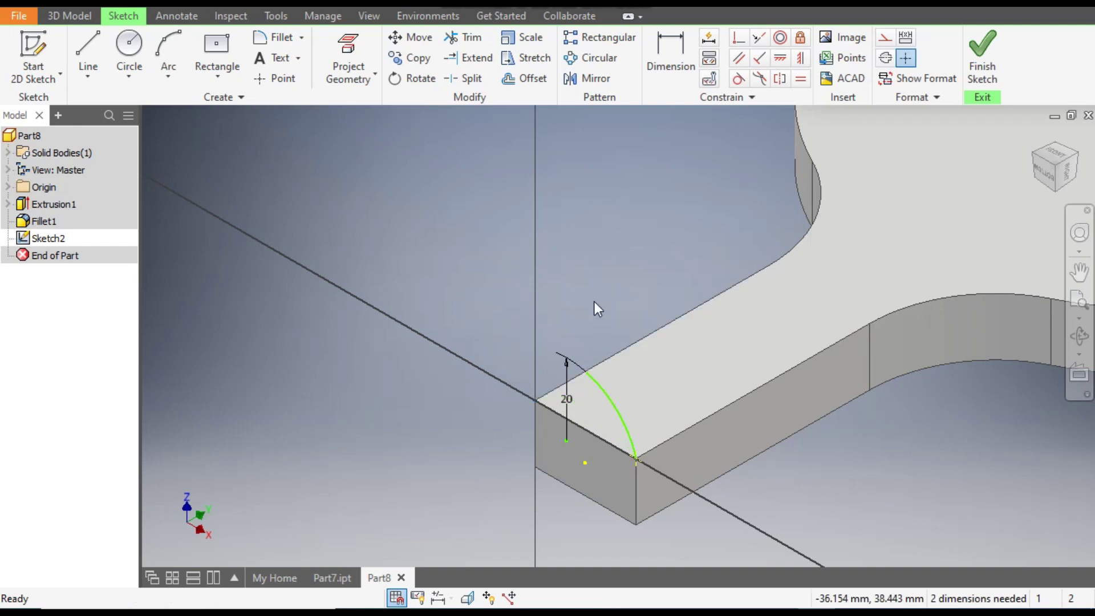
{"action": "left_click", "coordinate": [739, 38]}
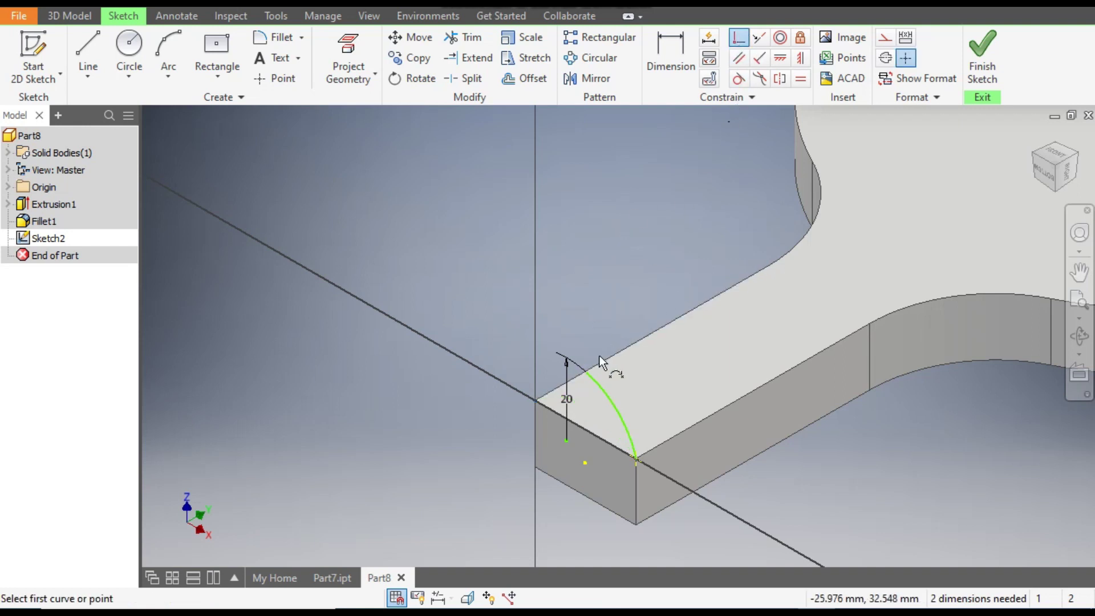
{"action": "left_click", "coordinate": [592, 379]}
{"action": "left_click", "coordinate": [538, 403]}
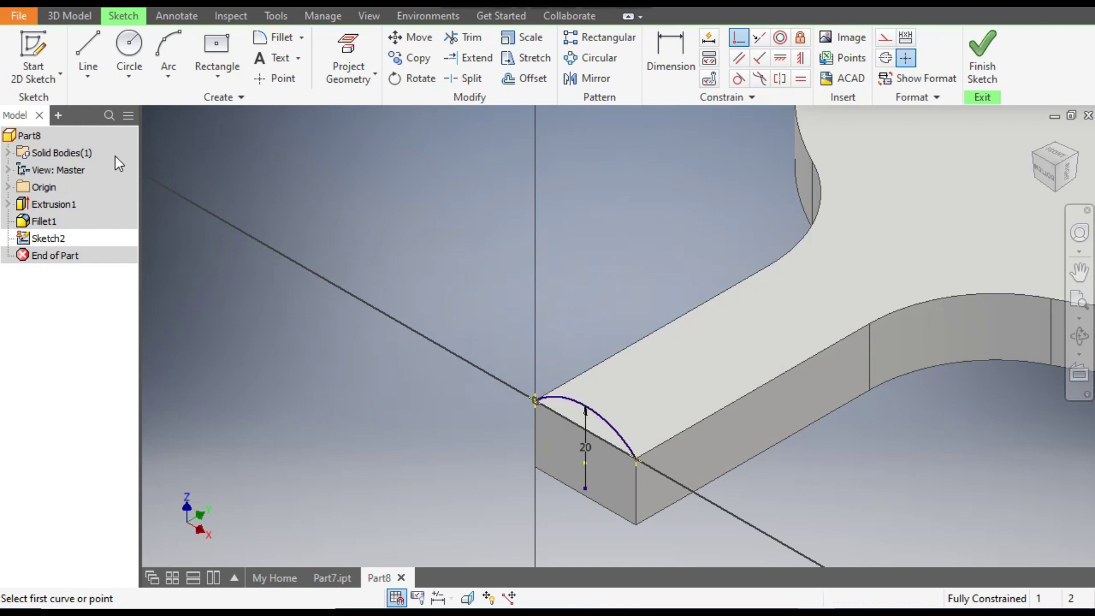
Close the arc profile with a straight line between its two endpoints along the handle's upper edge
{"action": "left_click", "coordinate": [86, 52]}
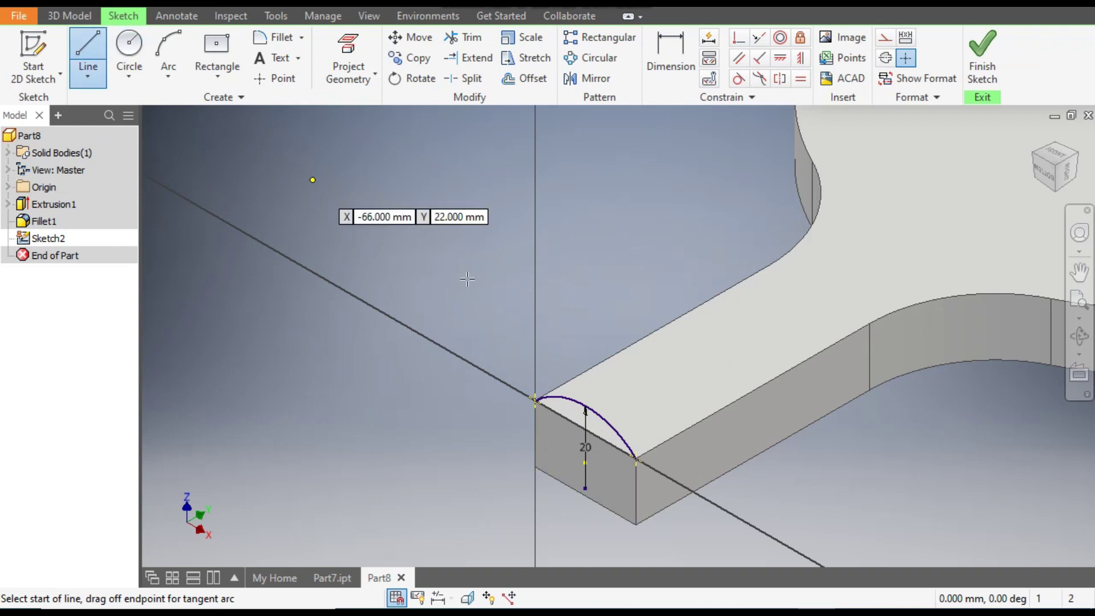
{"action": "left_click", "coordinate": [536, 401]}
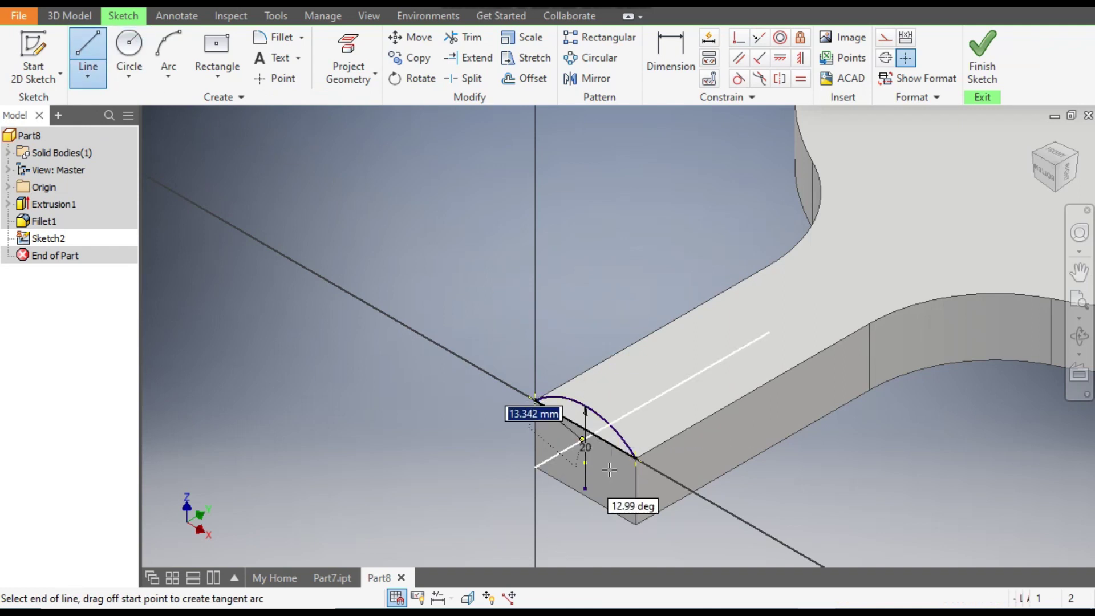
{"action": "left_click", "coordinate": [635, 458]}
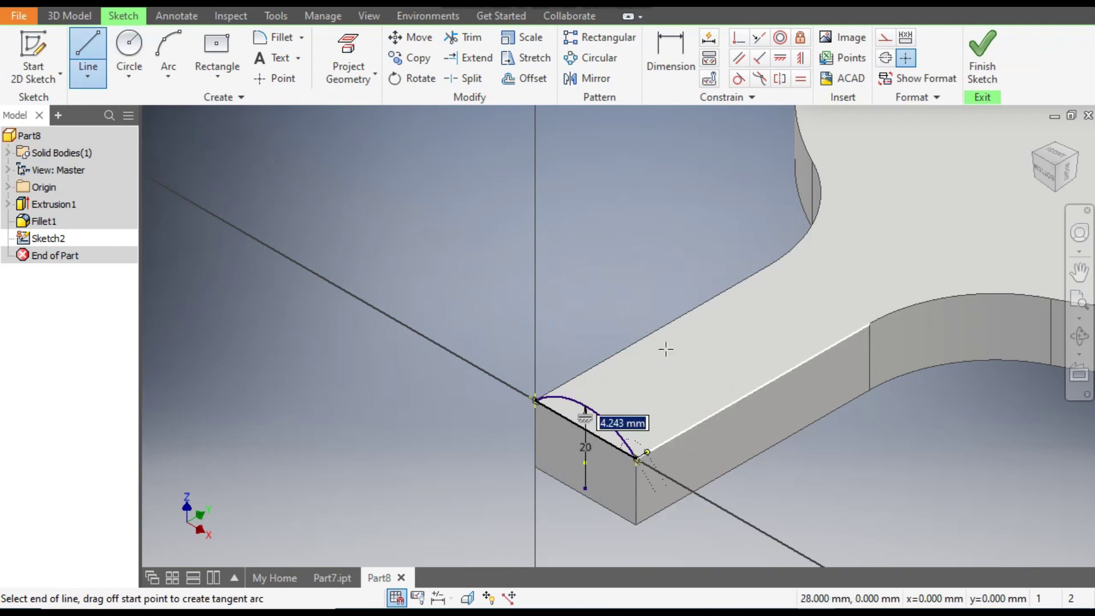
{"action": "key", "text": "Escape"}
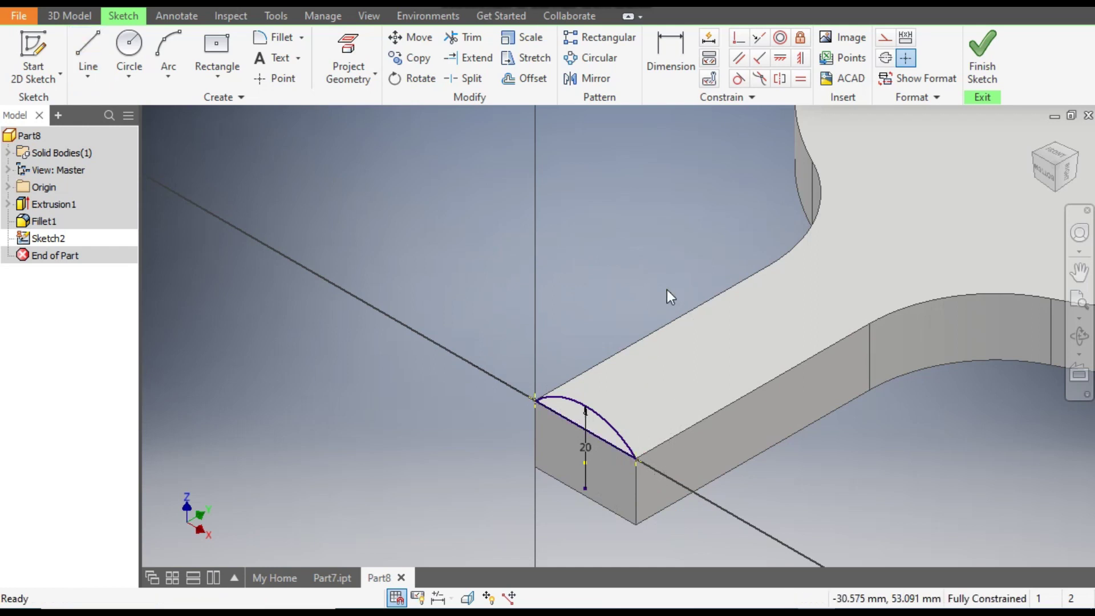
Finish the sketch and extrude the arc profile 85 mm along the handle towards the racket head, joined to the body
{"action": "middle_click_drag", "start_coordinate": [613, 333], "coordinate": [522, 394]}
{"action": "scroll", "coordinate": [593, 345], "scroll_direction": "down", "scroll_amount": 2}
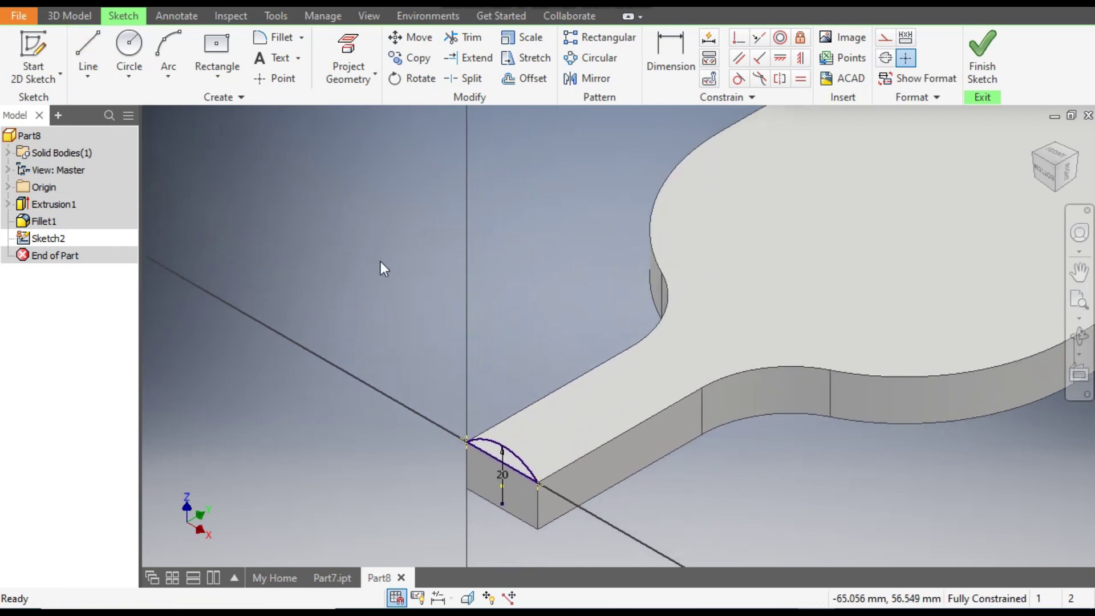
{"action": "left_click", "coordinate": [987, 54]}
{"action": "left_click", "coordinate": [81, 52]}
{"action": "scroll", "coordinate": [500, 251], "scroll_direction": "down", "scroll_amount": 2}
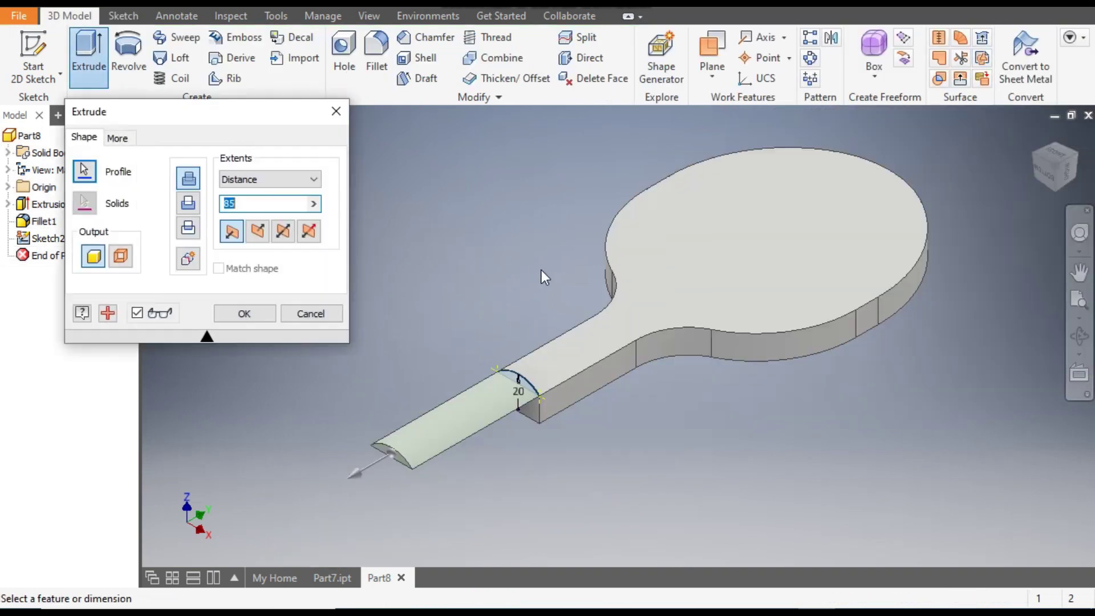
{"action": "middle_click_drag", "start_coordinate": [541, 269], "coordinate": [521, 241]}
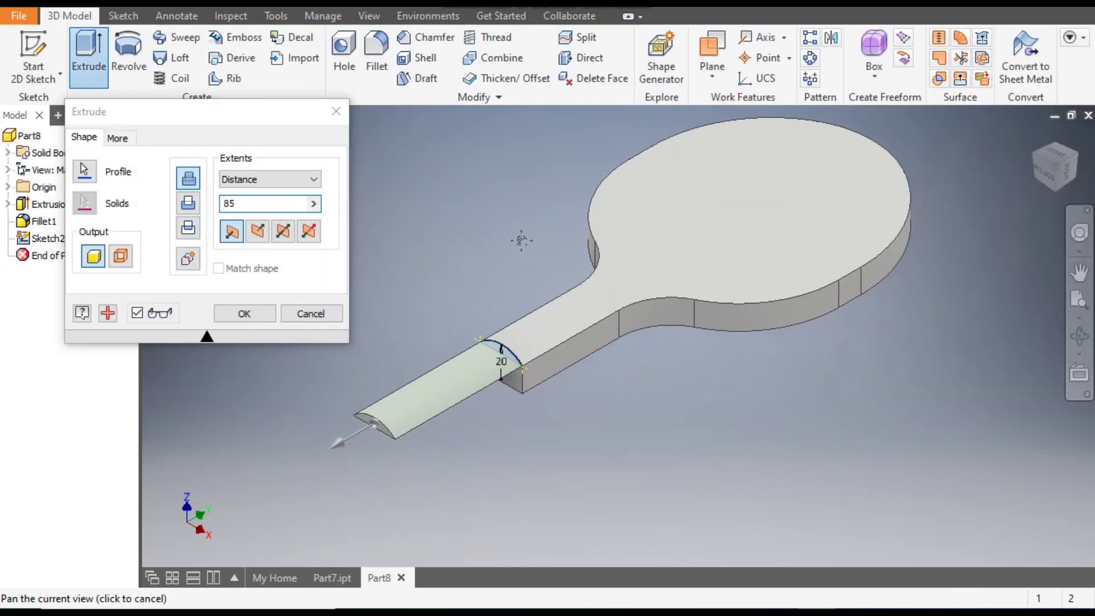
{"action": "left_click", "coordinate": [258, 230]}
{"action": "left_click", "coordinate": [219, 205]}
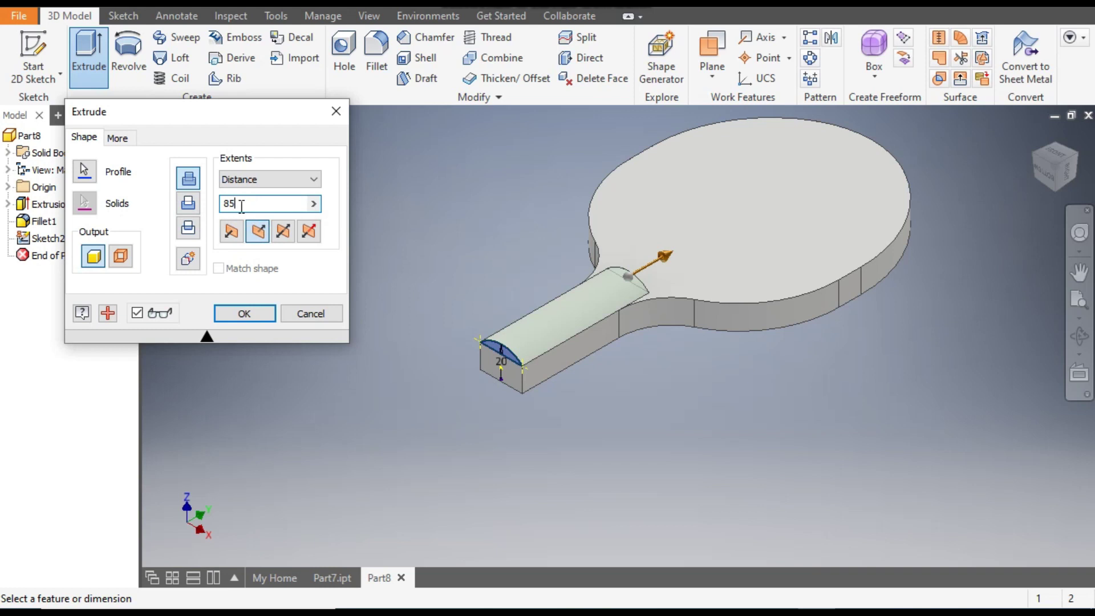
{"action": "left_click", "coordinate": [251, 317]}
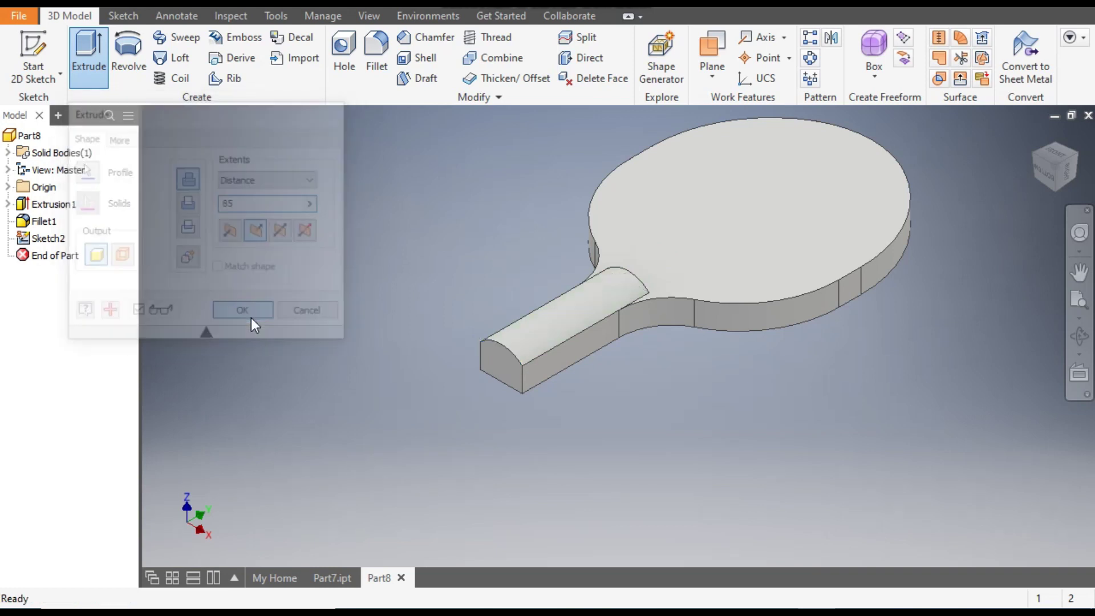
Start a fillet with a 5 mm radius and pick the two long edges where the curved grip meets the handle
{"action": "scroll", "coordinate": [612, 337], "scroll_direction": "up", "scroll_amount": 3}
{"action": "middle_click_drag", "start_coordinate": [679, 409], "coordinate": [638, 501]}
{"action": "scroll", "coordinate": [638, 501], "scroll_direction": "down", "scroll_amount": 1}
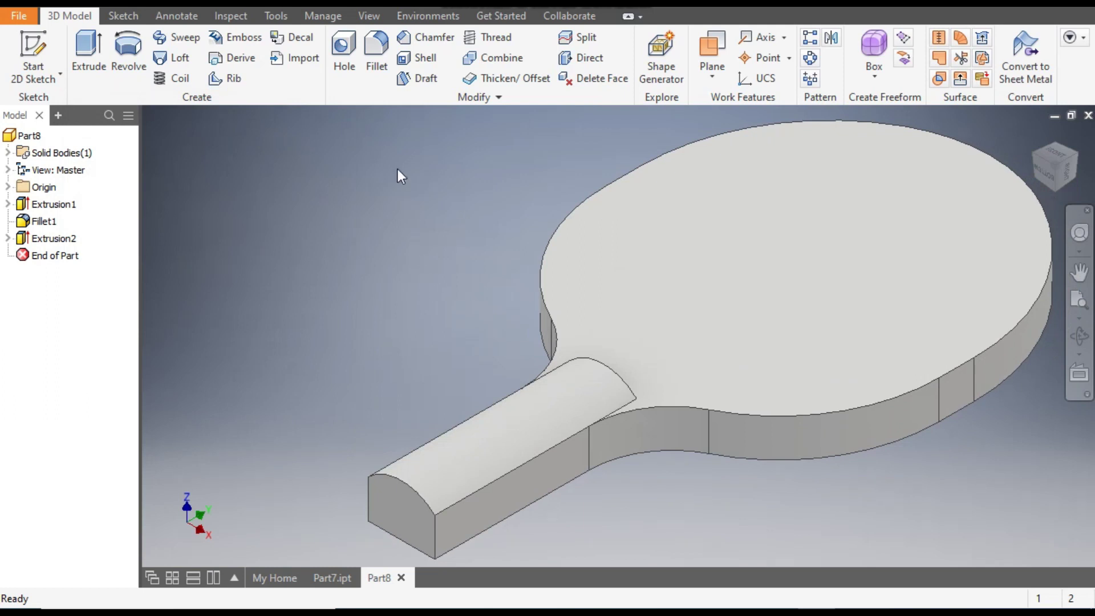
{"action": "left_click", "coordinate": [377, 57]}
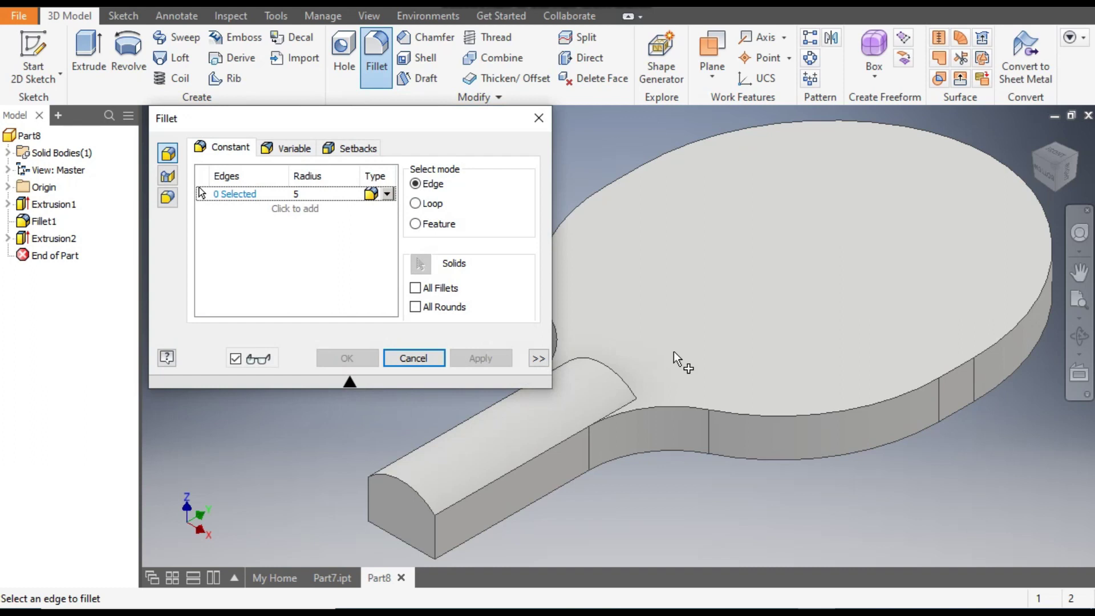
{"action": "middle_click_drag", "start_coordinate": [679, 361], "coordinate": [782, 347]}
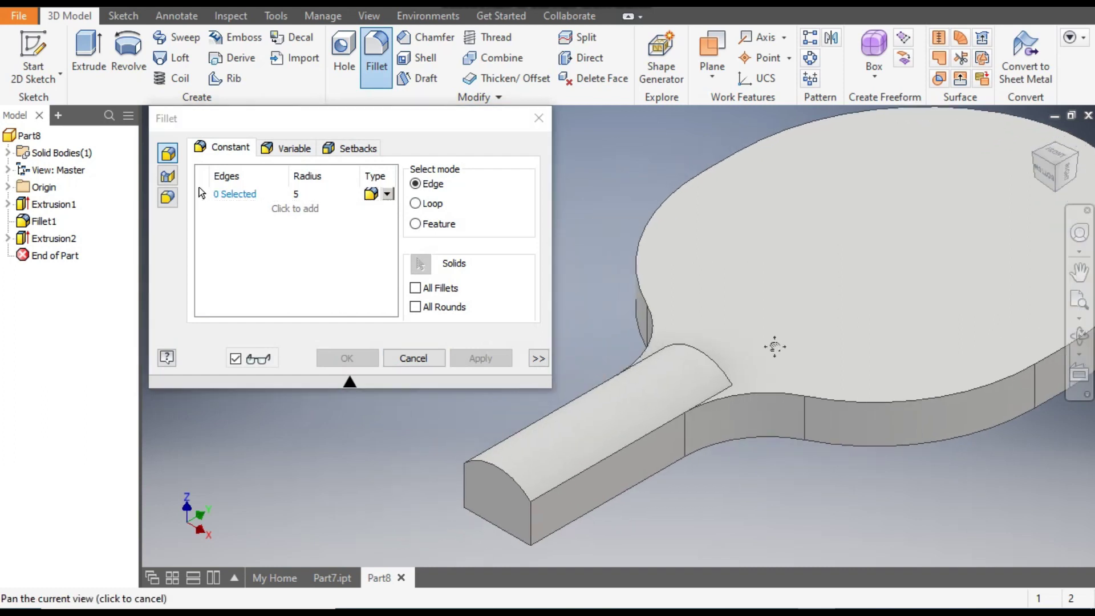
{"action": "left_click", "coordinate": [730, 395]}
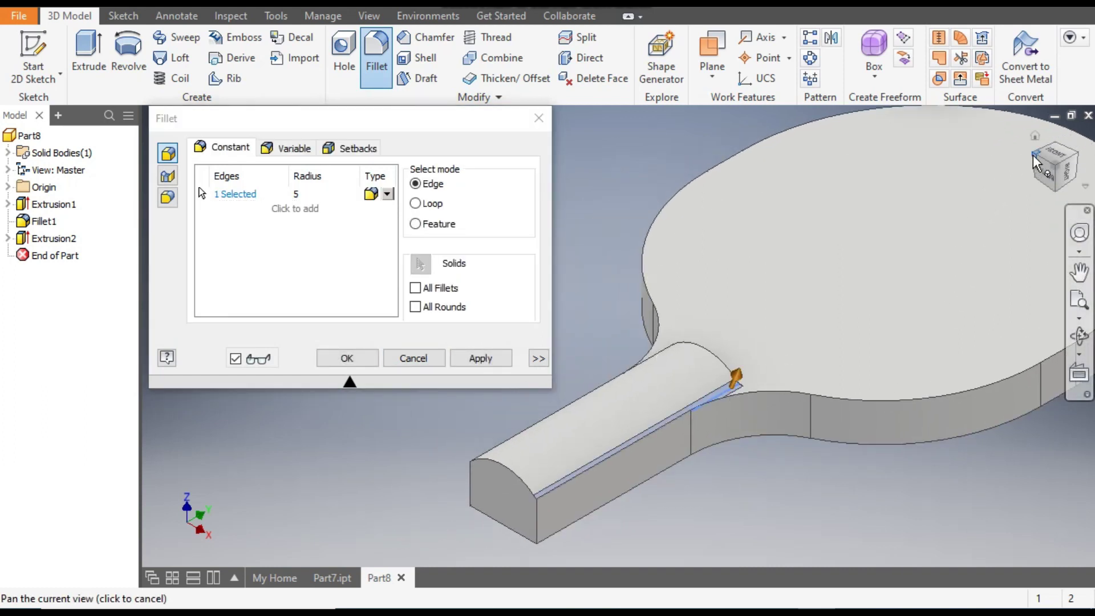
{"action": "left_click", "coordinate": [1034, 156]}
{"action": "scroll", "coordinate": [650, 342], "scroll_direction": "down", "scroll_amount": 6}
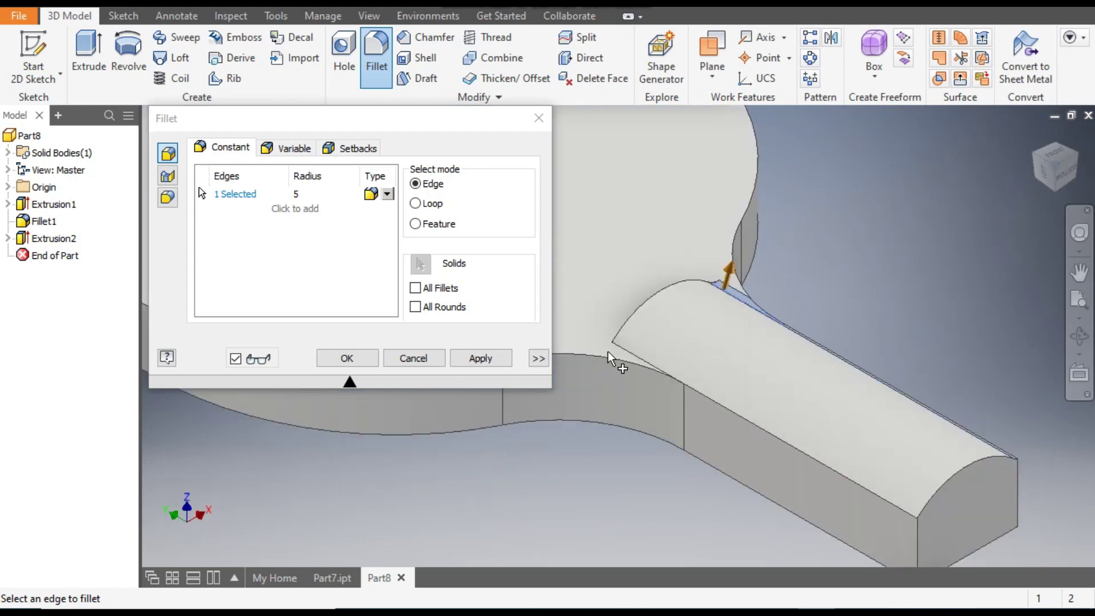
{"action": "left_click", "coordinate": [628, 348]}
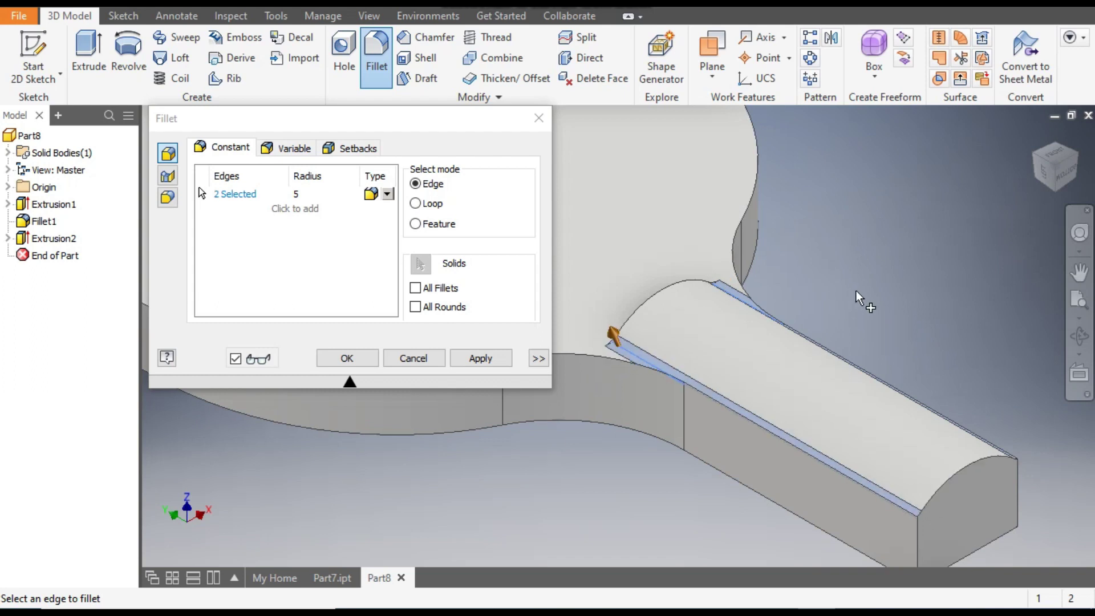
Add the arc edge at the handle's end and the grip's base edge on the head side, and apply the 5 mm fillet
{"action": "left_click", "coordinate": [970, 461]}
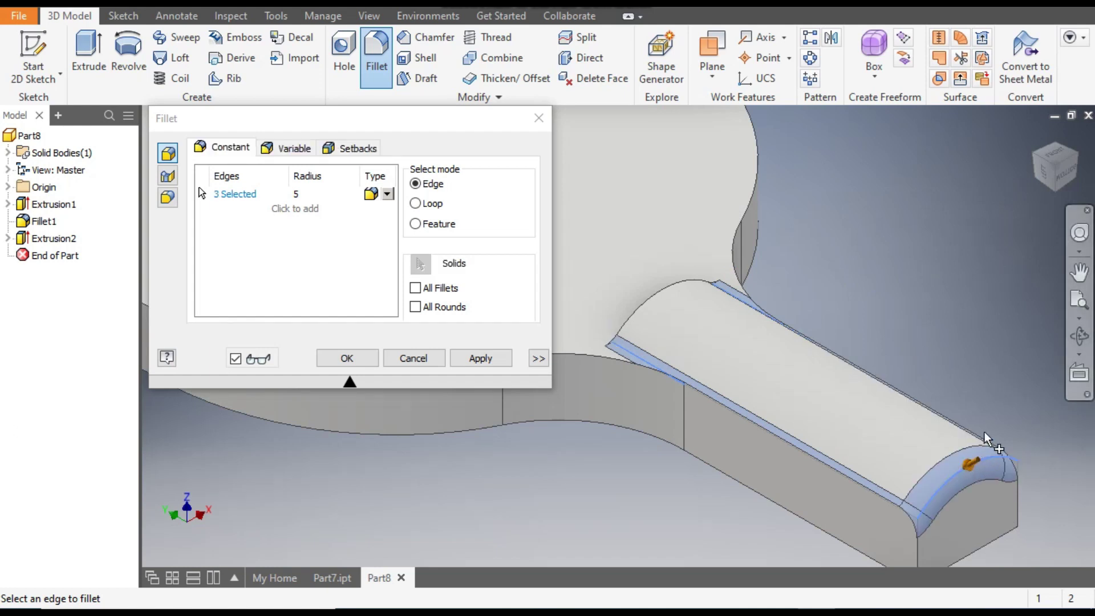
{"action": "left_click", "coordinate": [1030, 153]}
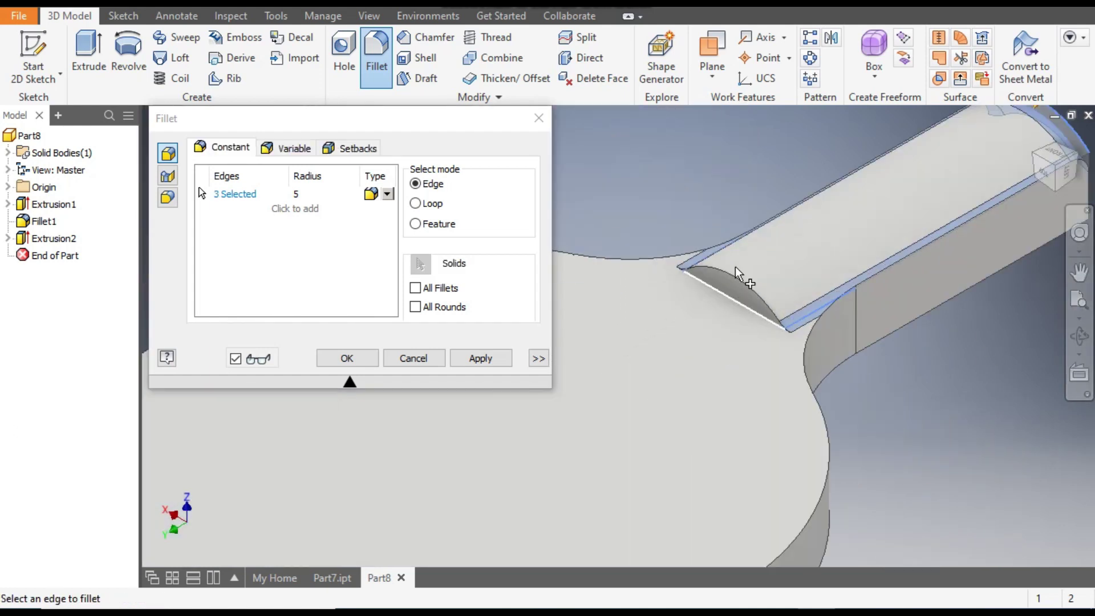
{"action": "left_click", "coordinate": [705, 330]}
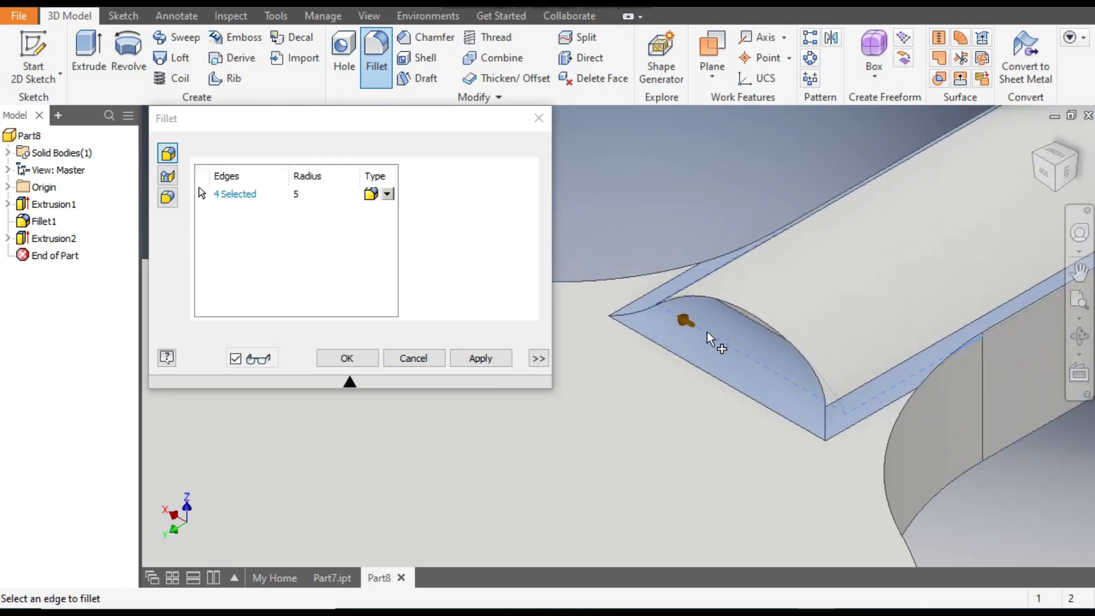
{"action": "scroll", "coordinate": [650, 382], "scroll_direction": "down", "scroll_amount": 3}
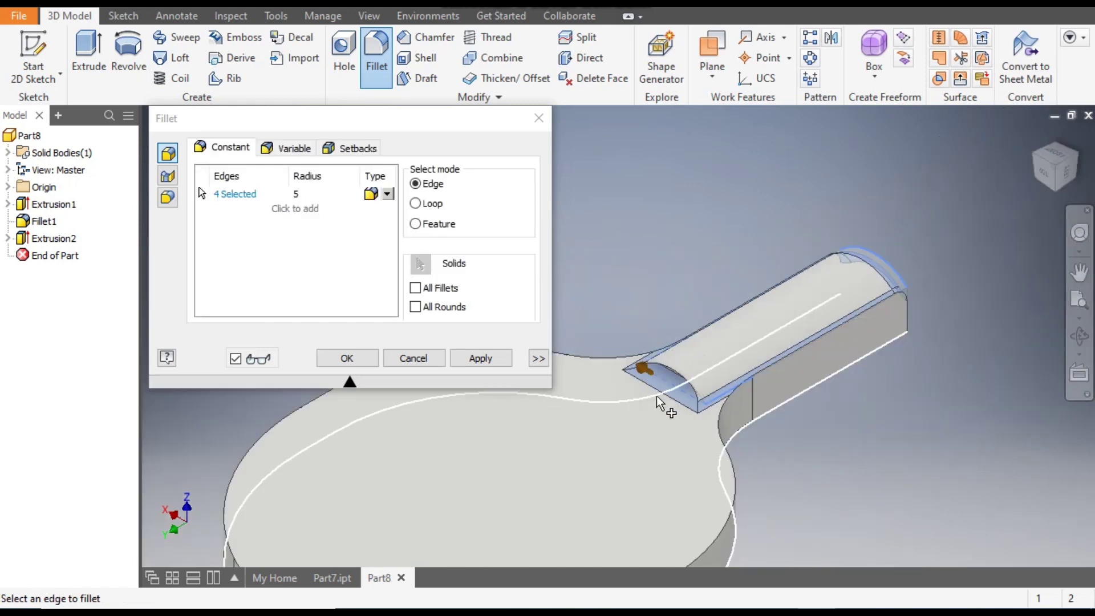
{"action": "left_click", "coordinate": [478, 357]}
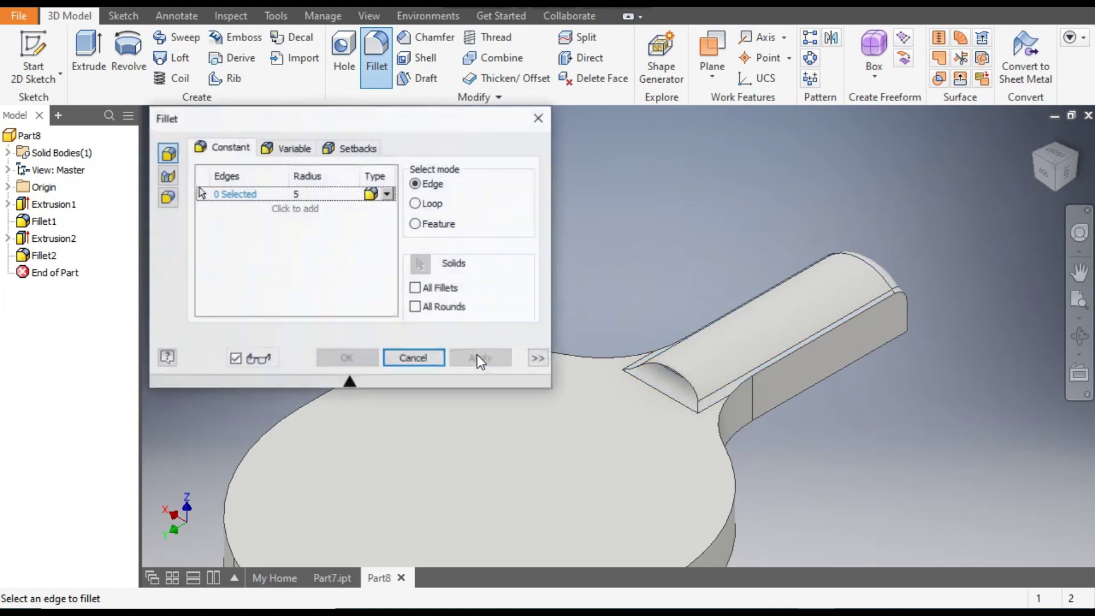
{"action": "left_click", "coordinate": [1077, 157]}
{"action": "scroll", "coordinate": [613, 322], "scroll_direction": "up", "scroll_amount": 5}
{"action": "middle_click_drag", "start_coordinate": [690, 342], "coordinate": [943, 310]}
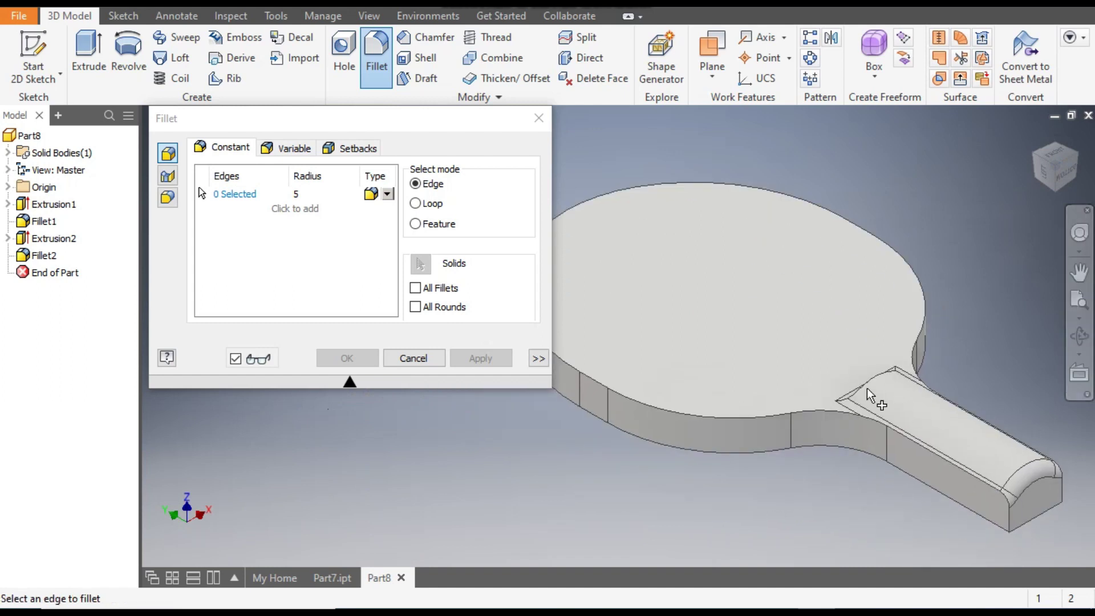
{"action": "left_click", "coordinate": [413, 358]}
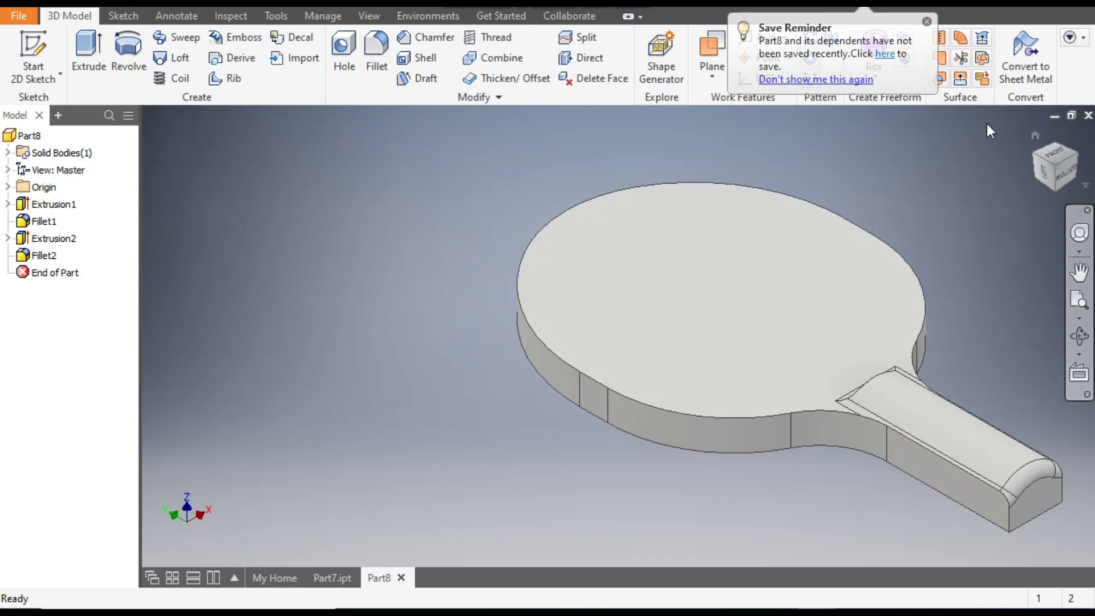
{"action": "left_click", "coordinate": [926, 21]}
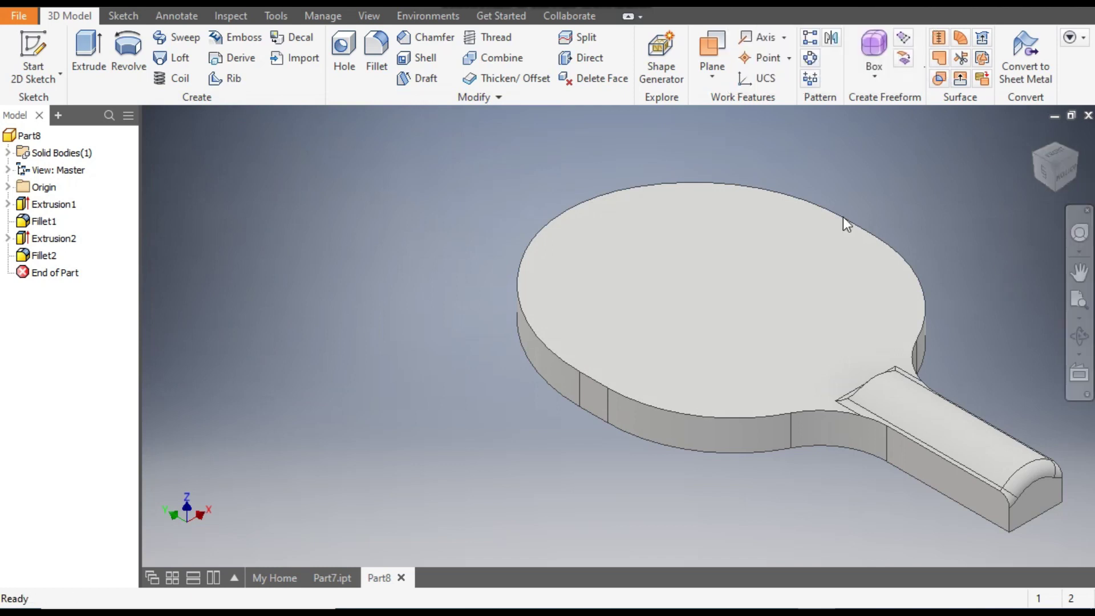
Start a sketch on the racket head's upper face and project the head's rounded outline edges, leaving out the neck curves
{"action": "left_click", "coordinate": [681, 257]}
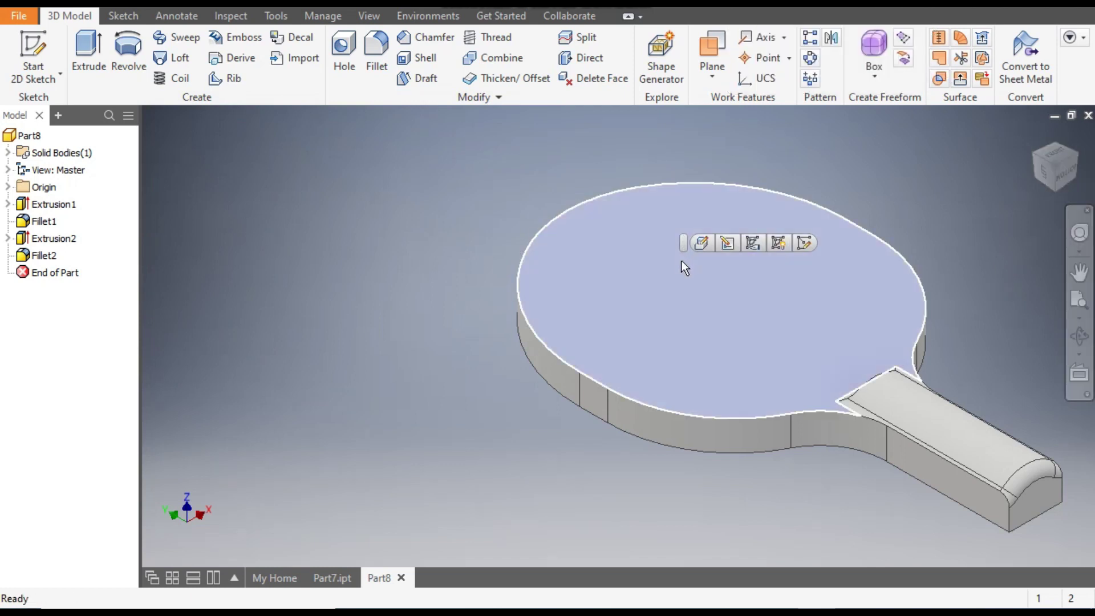
{"action": "left_click", "coordinate": [803, 244]}
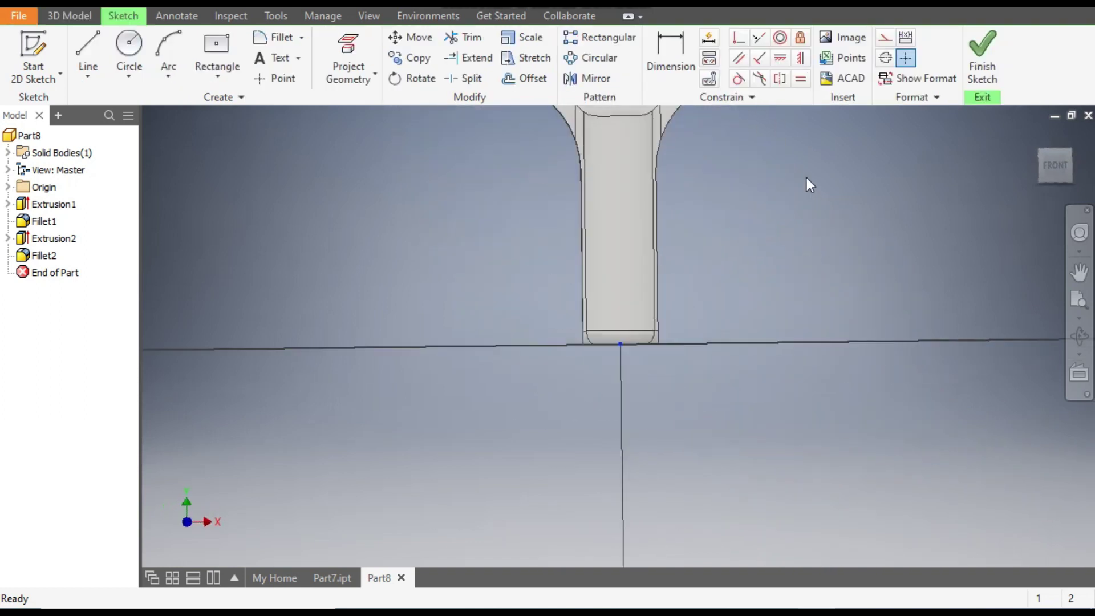
{"action": "scroll", "coordinate": [651, 312], "scroll_direction": "down", "scroll_amount": 1}
{"action": "middle_click_drag", "start_coordinate": [651, 313], "coordinate": [677, 322]}
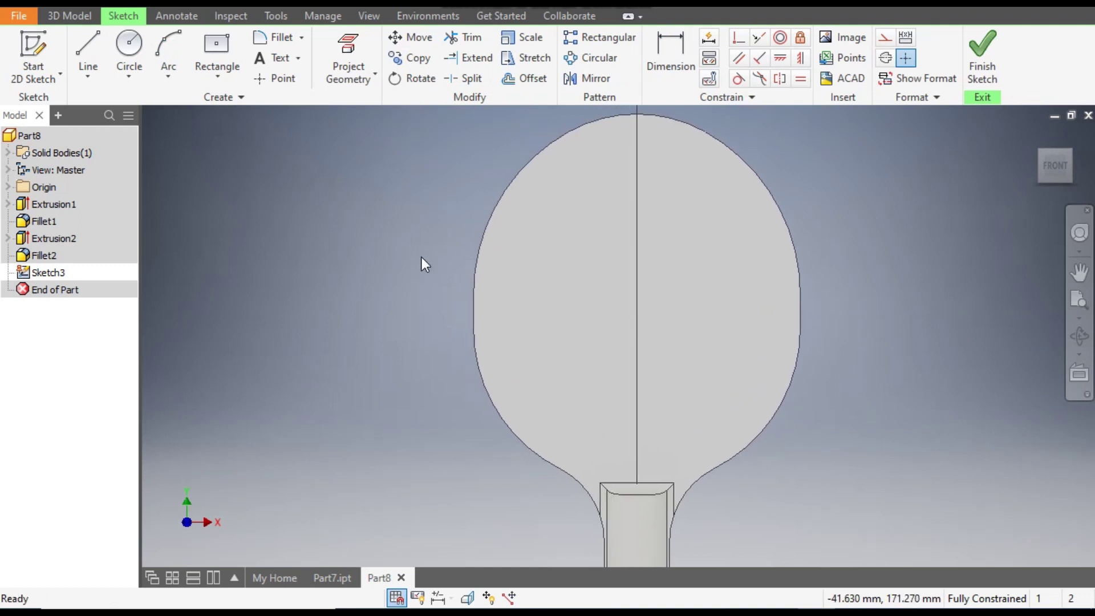
{"action": "left_click", "coordinate": [346, 50]}
{"action": "left_click", "coordinate": [593, 120]}
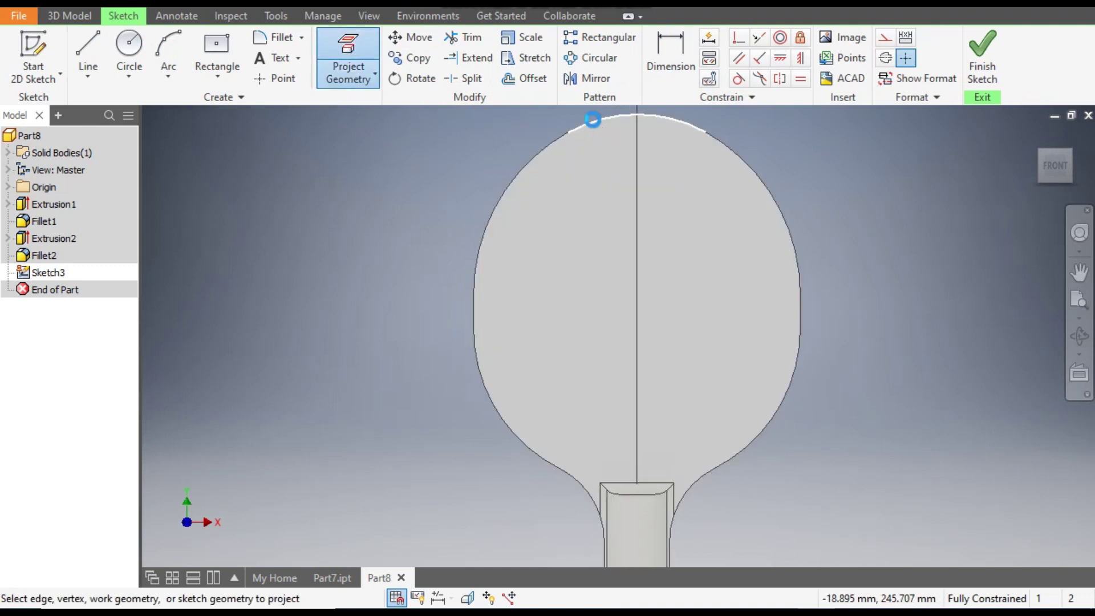
{"action": "left_click", "coordinate": [542, 150]}
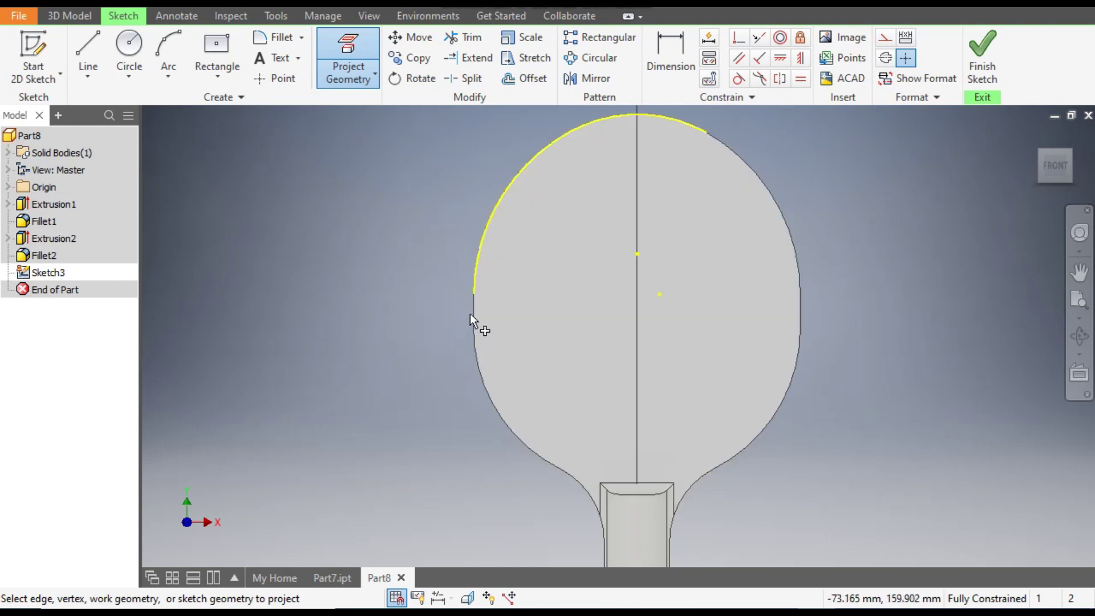
{"action": "left_click", "coordinate": [473, 350]}
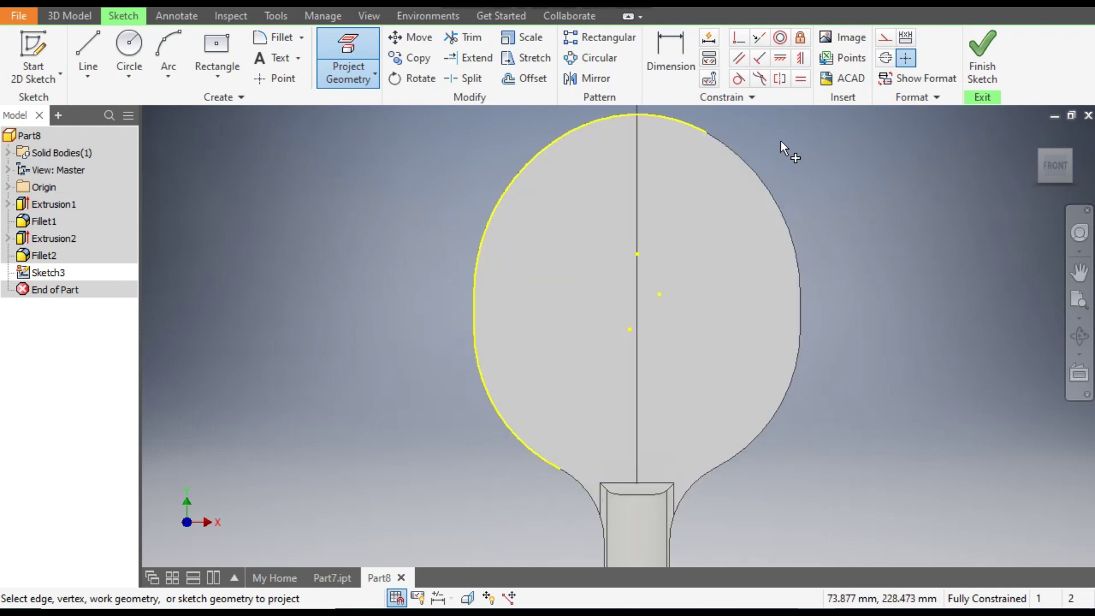
{"action": "left_click", "coordinate": [728, 142]}
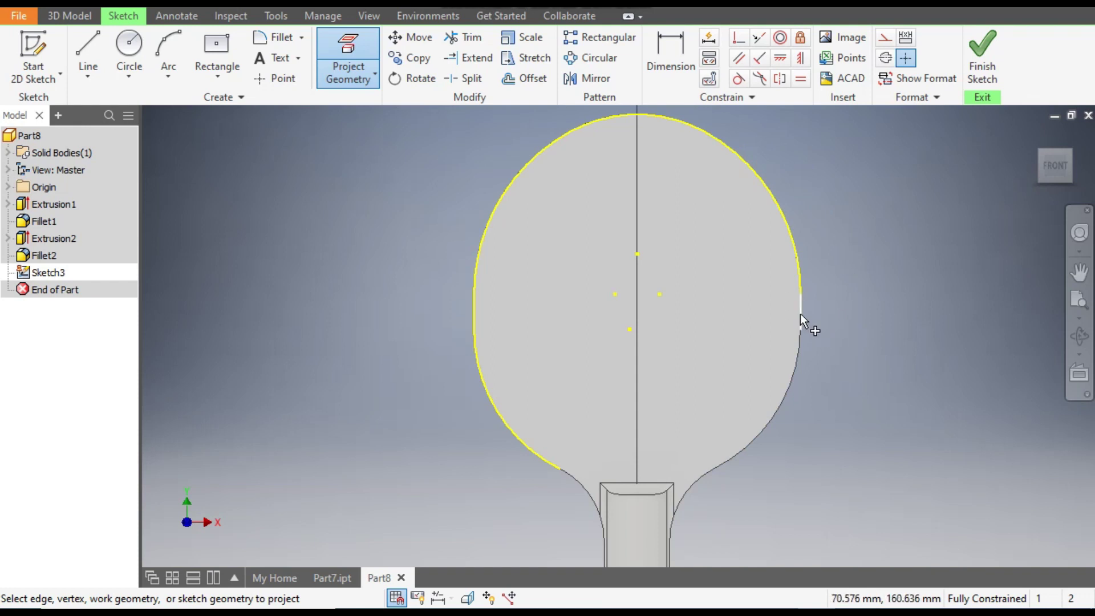
{"action": "left_click", "coordinate": [798, 355]}
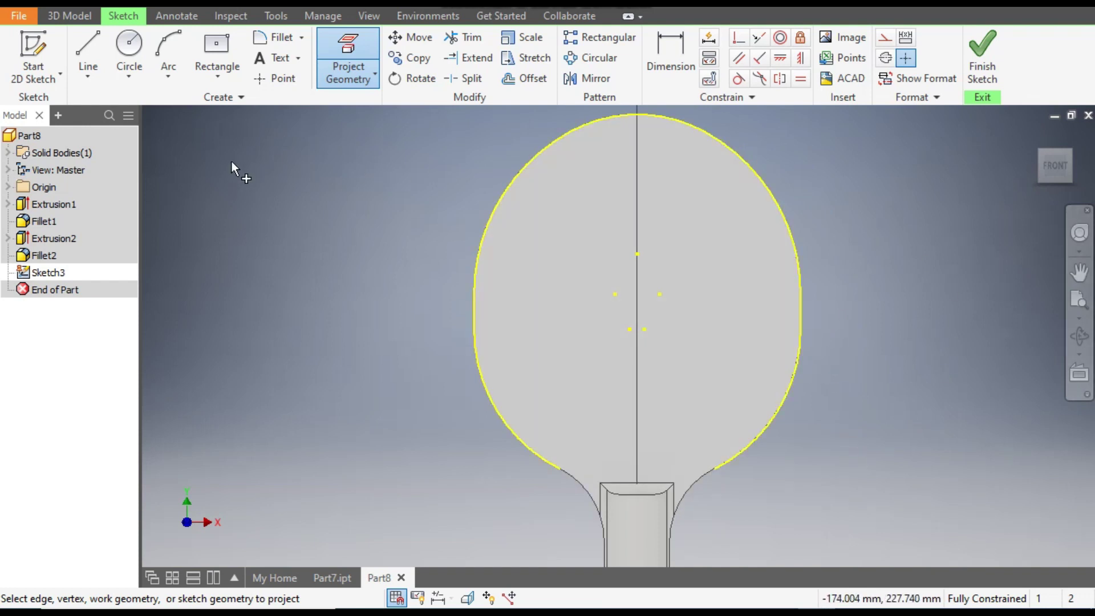
Close the projected head outline with a straight horizontal line between its two ends above the handle, and finish the sketch
{"action": "left_click", "coordinate": [88, 54]}
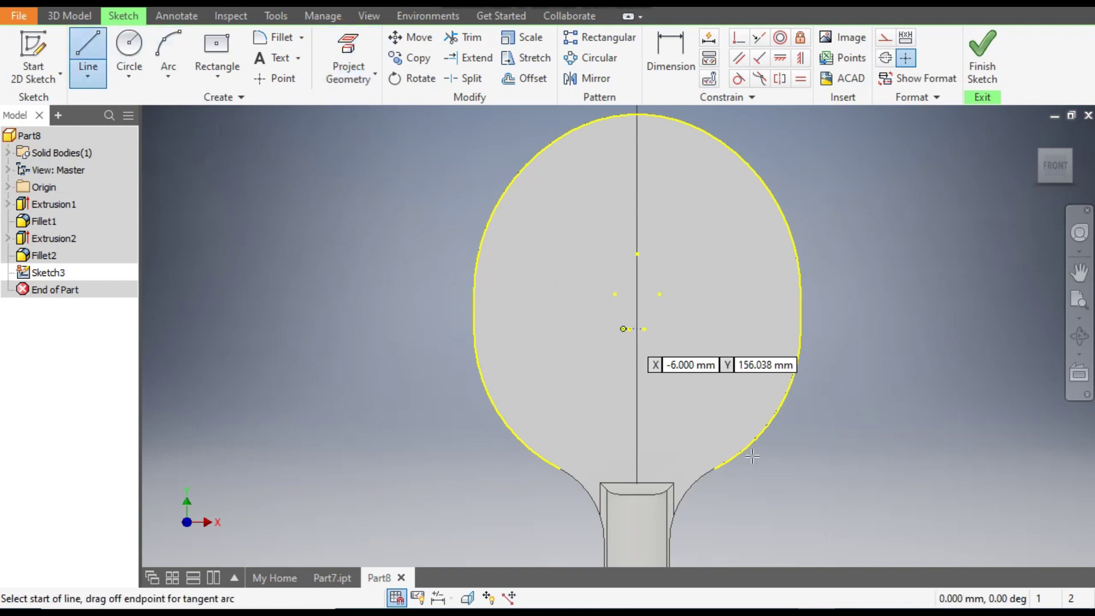
{"action": "left_click", "coordinate": [560, 469]}
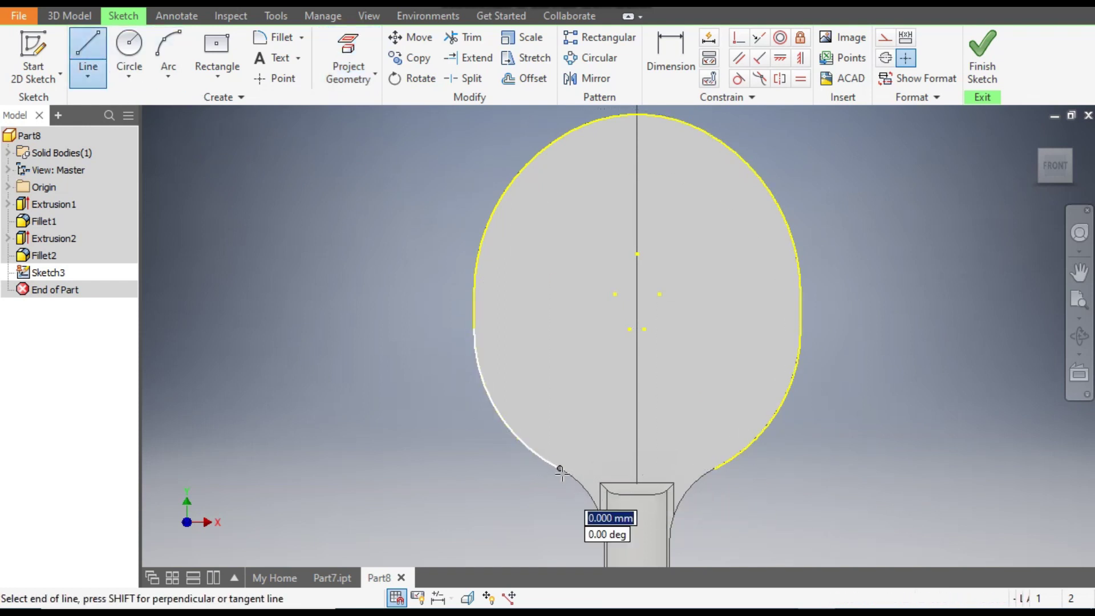
{"action": "double_click", "coordinate": [715, 468]}
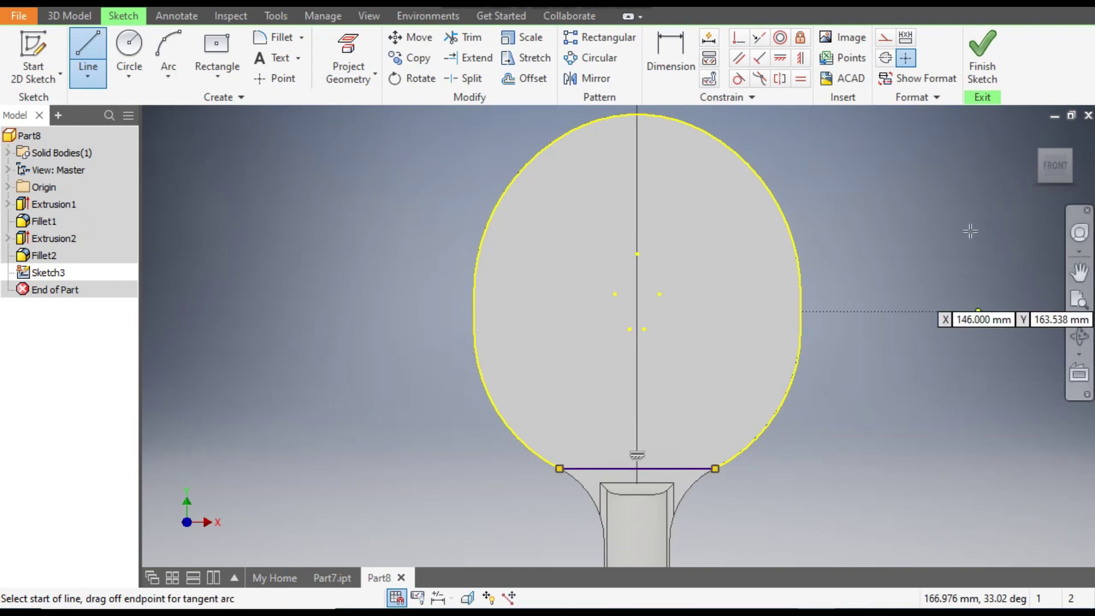
{"action": "left_click", "coordinate": [982, 79]}
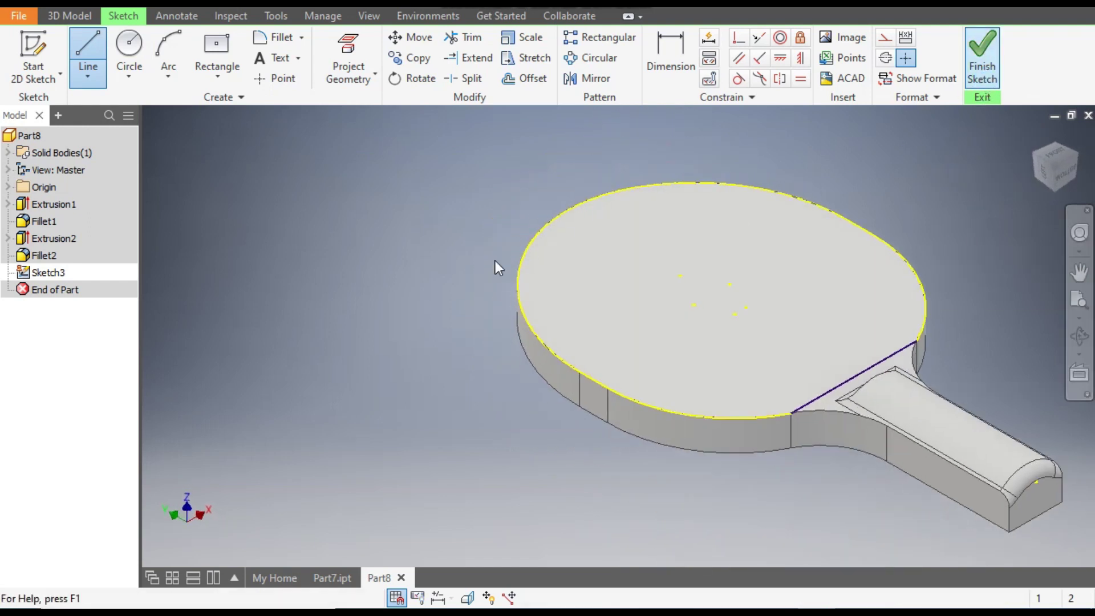
Extrude the closed head profile 5 mm upward from the head's face as a new solid
{"action": "left_click", "coordinate": [80, 45]}
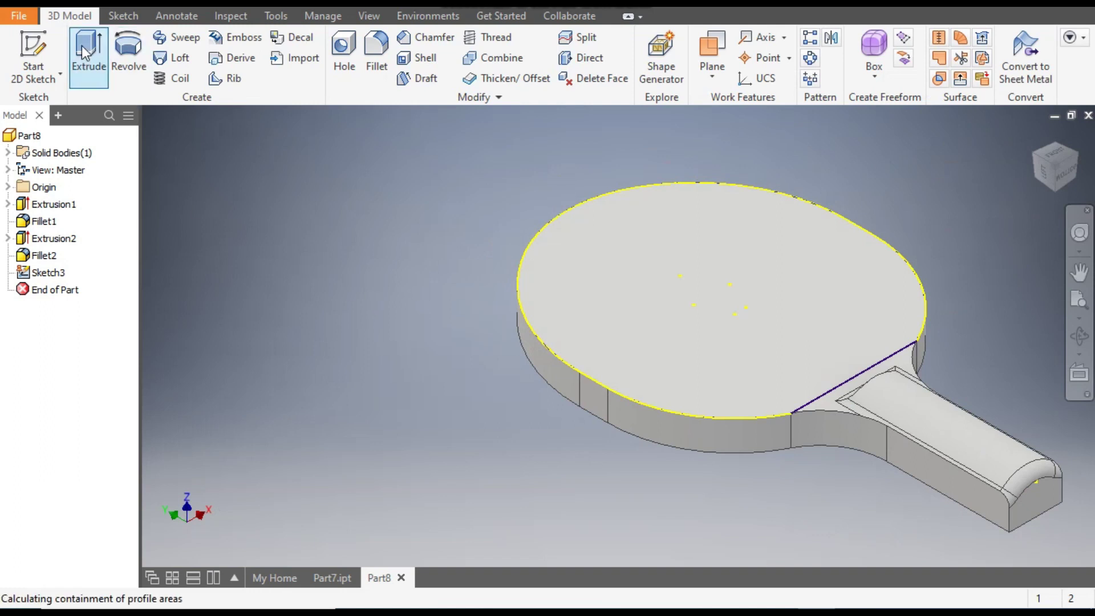
{"action": "scroll", "coordinate": [543, 368], "scroll_direction": "down", "scroll_amount": 3}
{"action": "middle_click_drag", "start_coordinate": [543, 368], "coordinate": [521, 386]}
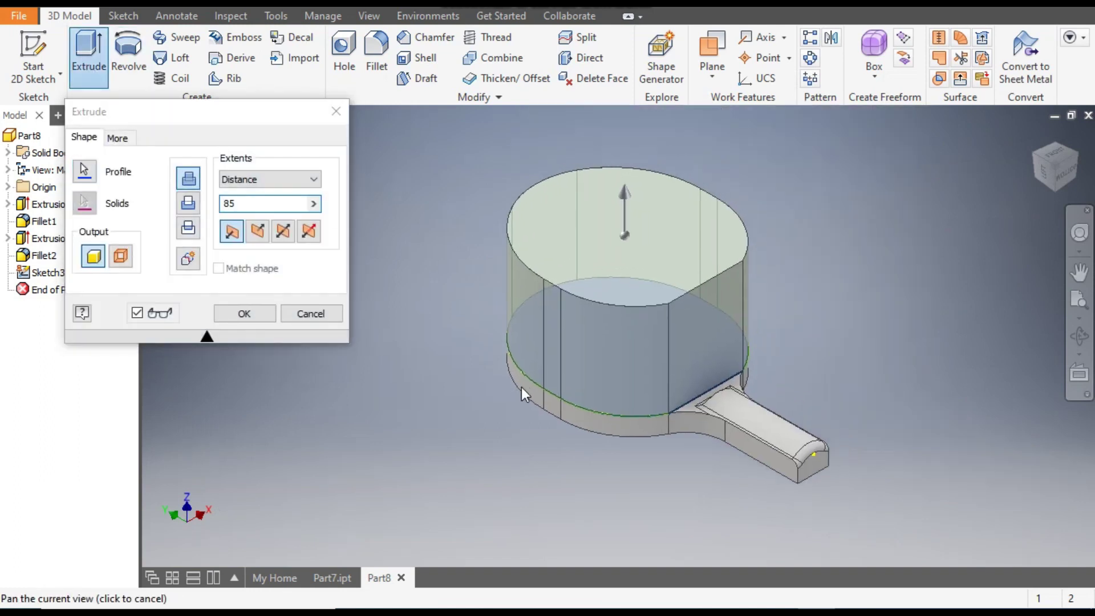
{"action": "left_click_drag", "start_coordinate": [251, 204], "coordinate": [218, 206]}
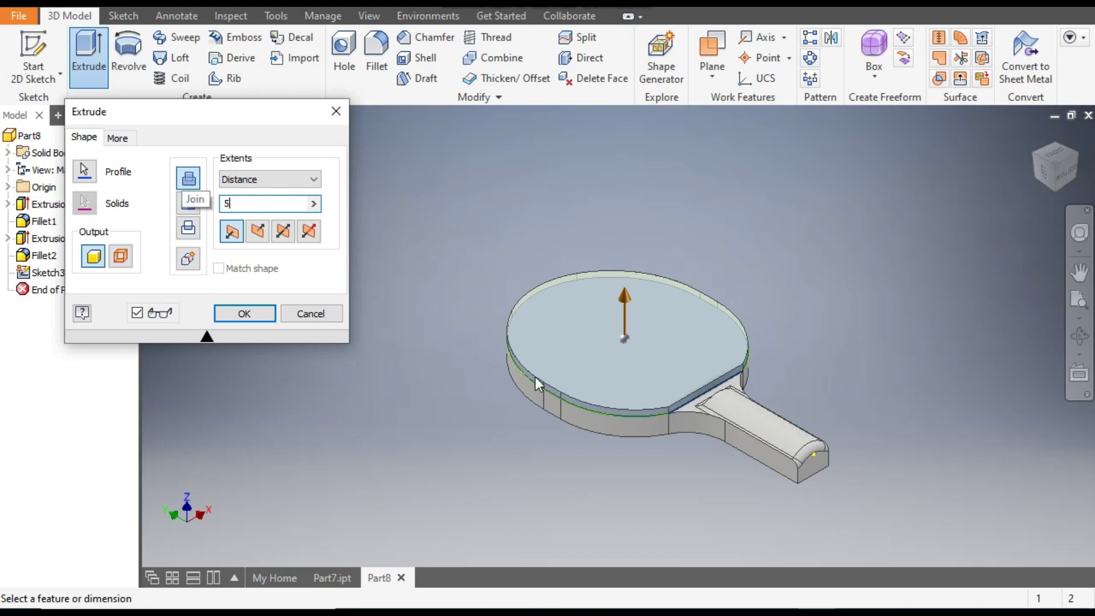
{"action": "scroll", "coordinate": [619, 402], "scroll_direction": "up", "scroll_amount": 3}
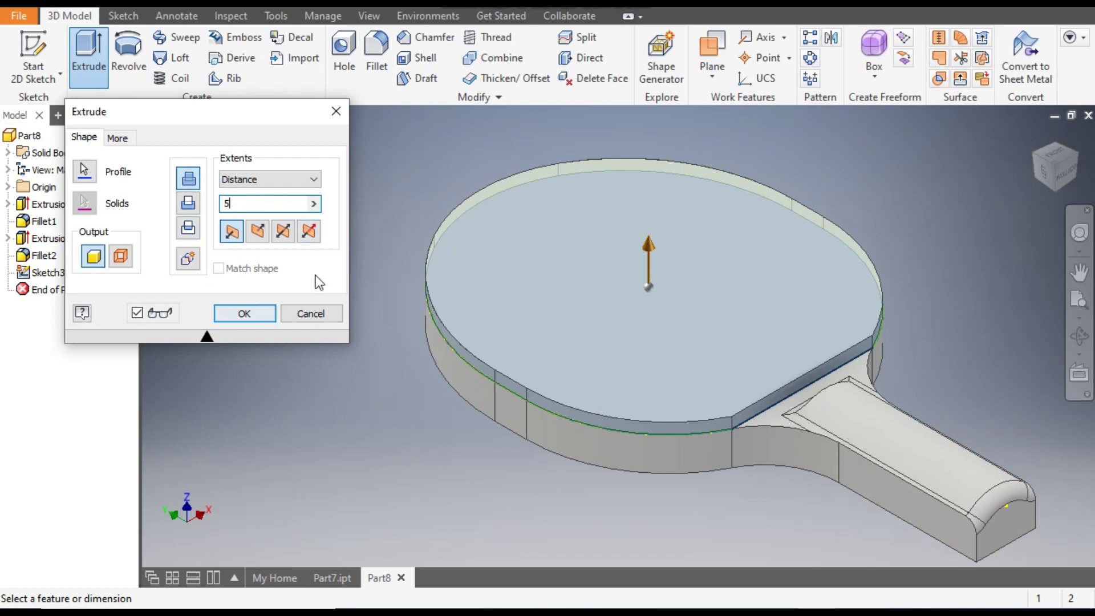
{"action": "left_click", "coordinate": [189, 260]}
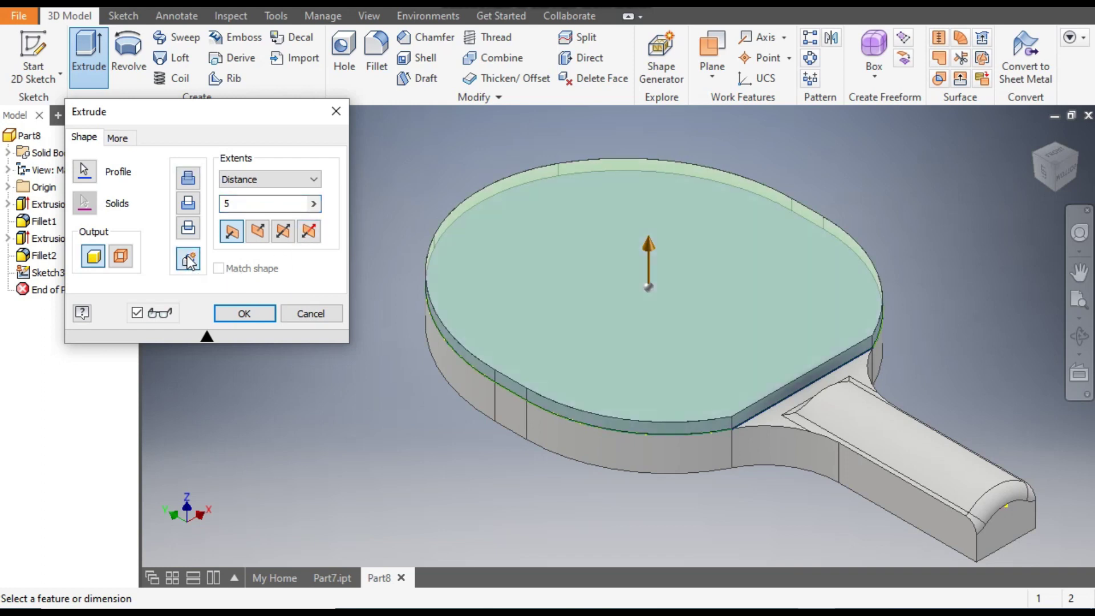
{"action": "left_click", "coordinate": [231, 315]}
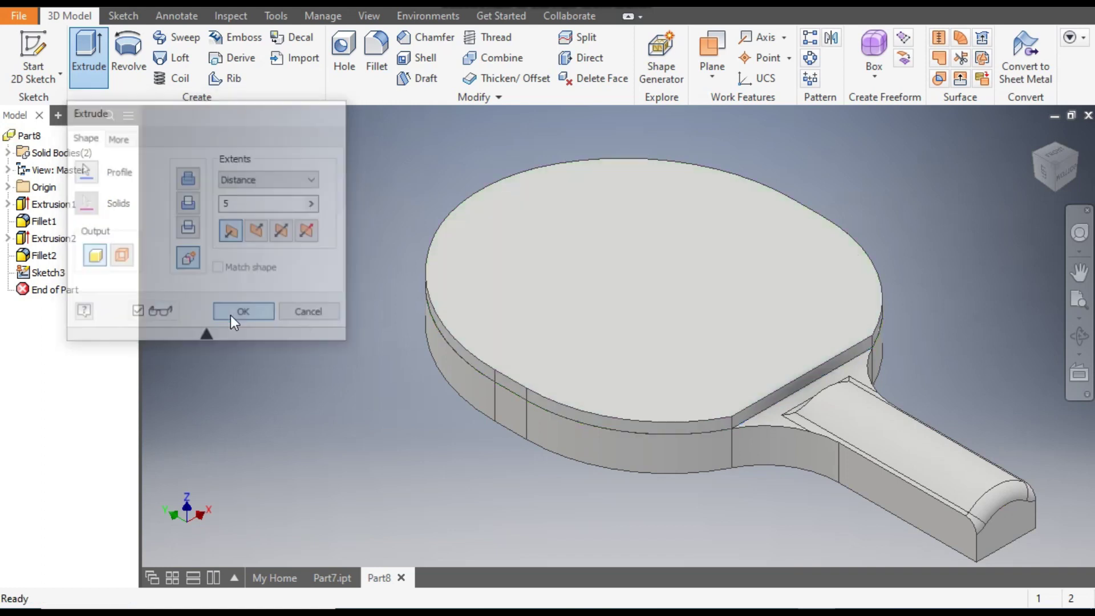
Change the head pad's extrusion to join the racket body, and set it back to create a new solid
{"action": "scroll", "coordinate": [727, 428], "scroll_direction": "up", "scroll_amount": 5}
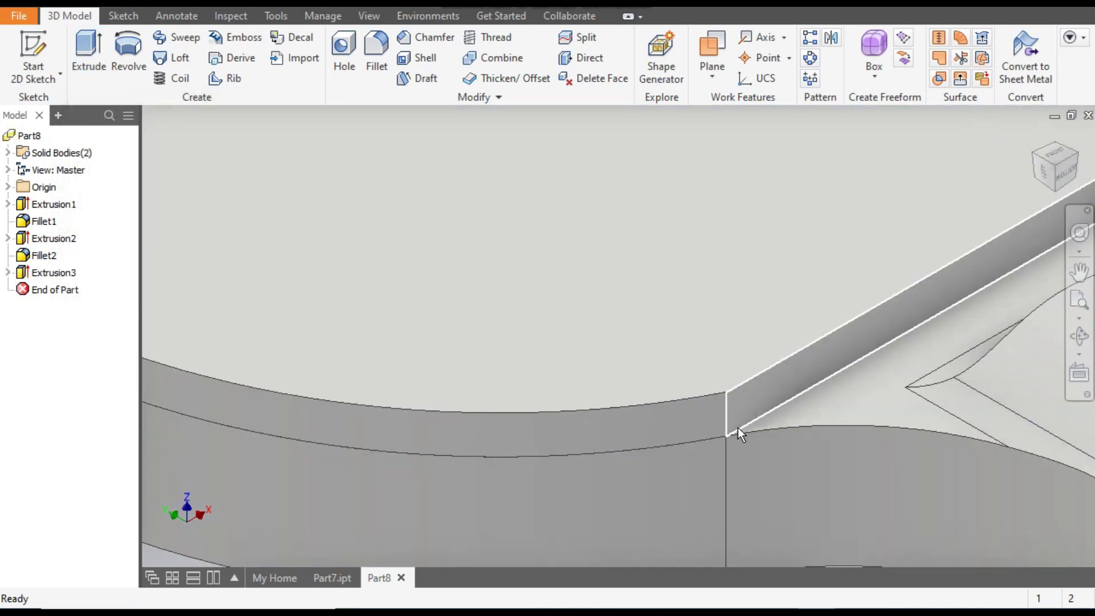
{"action": "scroll", "coordinate": [627, 439], "scroll_direction": "down", "scroll_amount": 3}
{"action": "middle_click_drag", "start_coordinate": [652, 439], "coordinate": [675, 453]}
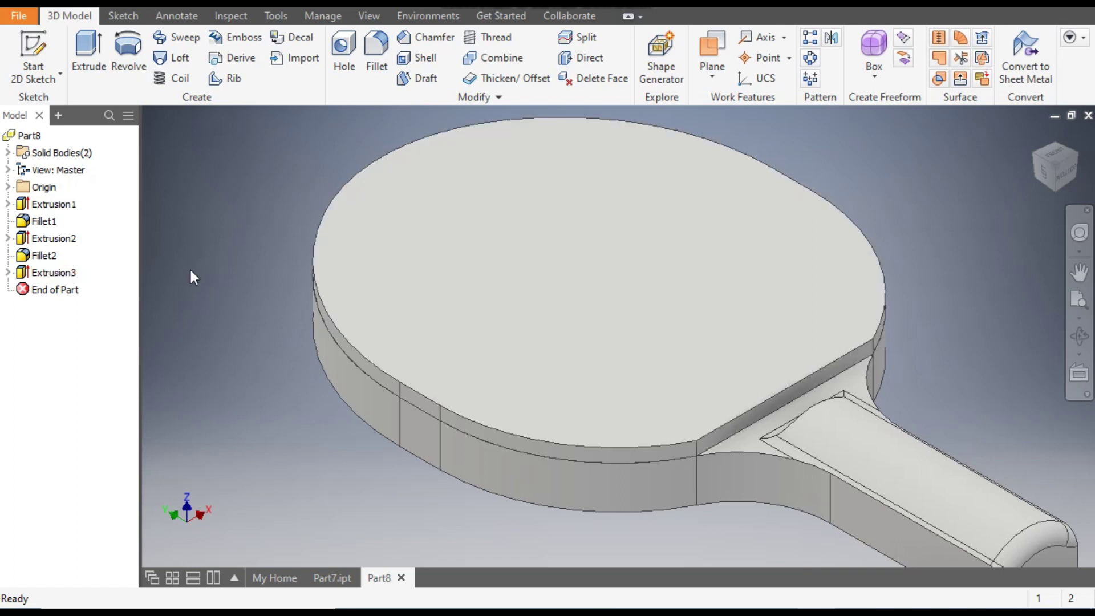
{"action": "left_click", "coordinate": [56, 273]}
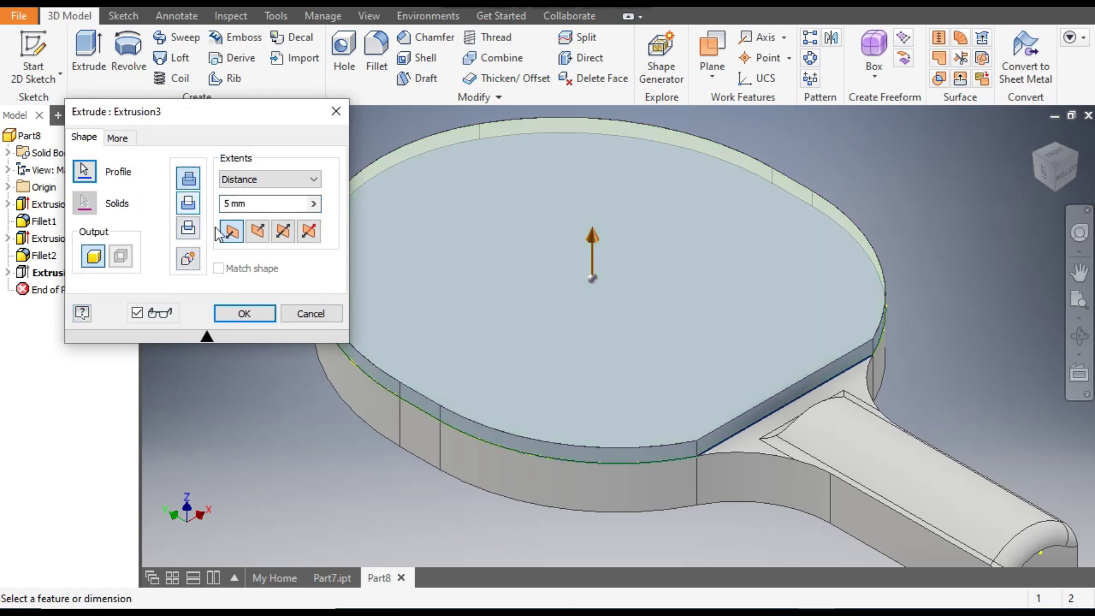
{"action": "left_click", "coordinate": [252, 316]}
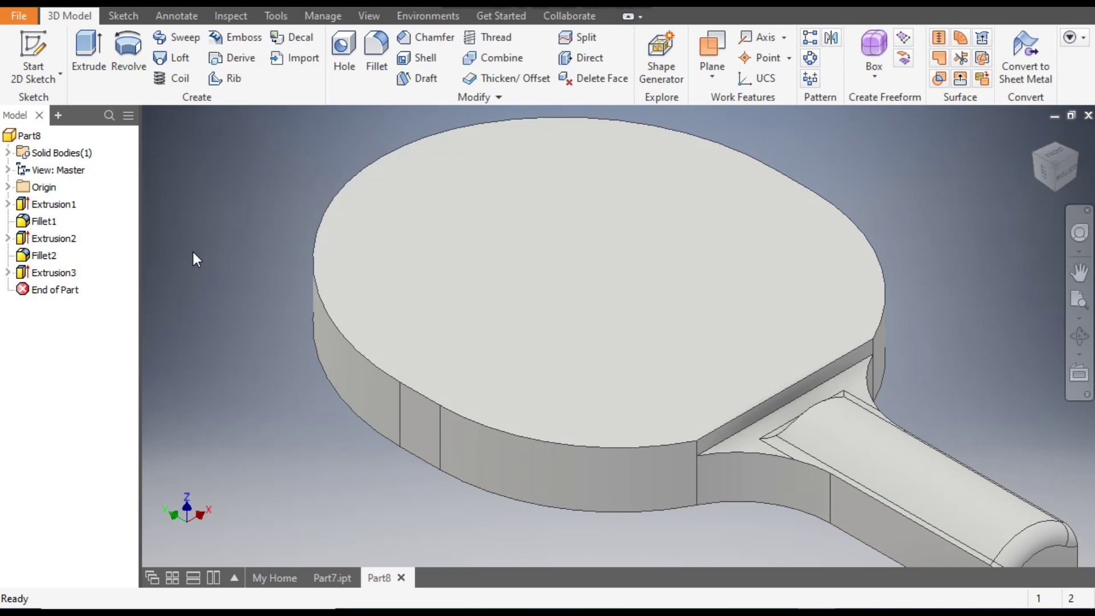
{"action": "double_click", "coordinate": [76, 275]}
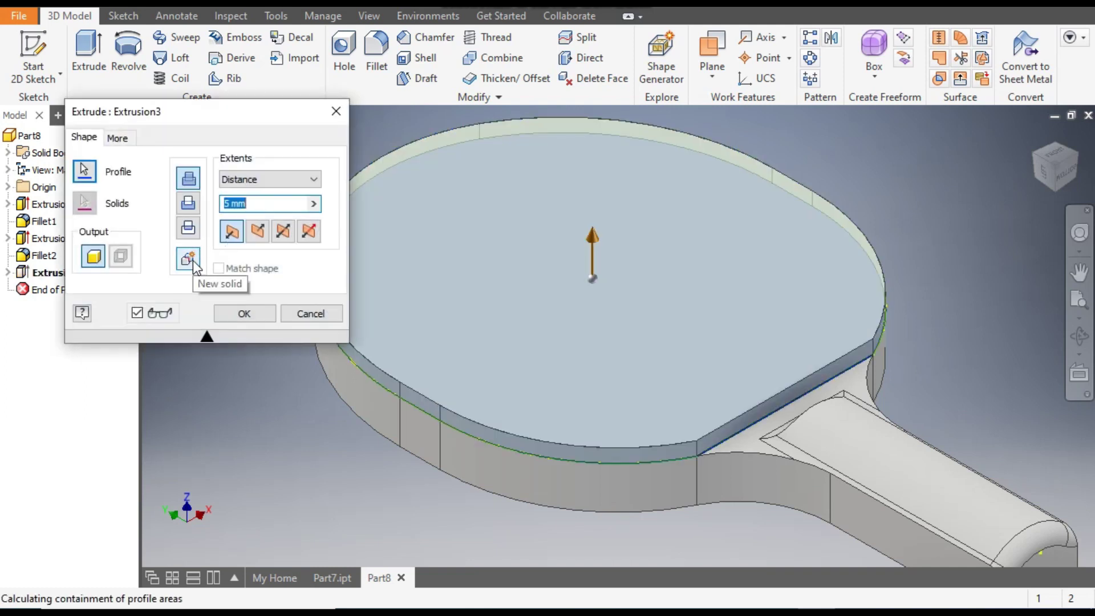
{"action": "left_click", "coordinate": [237, 314]}
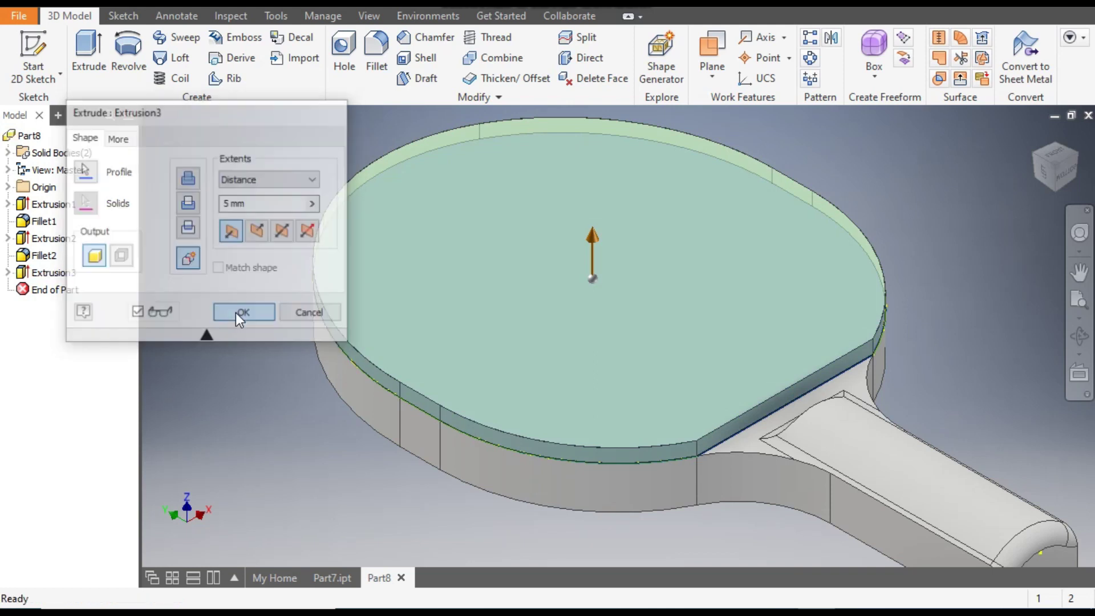
Mirror the handle grip's extrusion and its fillet about the XY plane onto the racket's opposite side
{"action": "scroll", "coordinate": [369, 348], "scroll_direction": "down", "scroll_amount": 5}
{"action": "scroll", "coordinate": [483, 365], "scroll_direction": "up", "scroll_amount": 3}
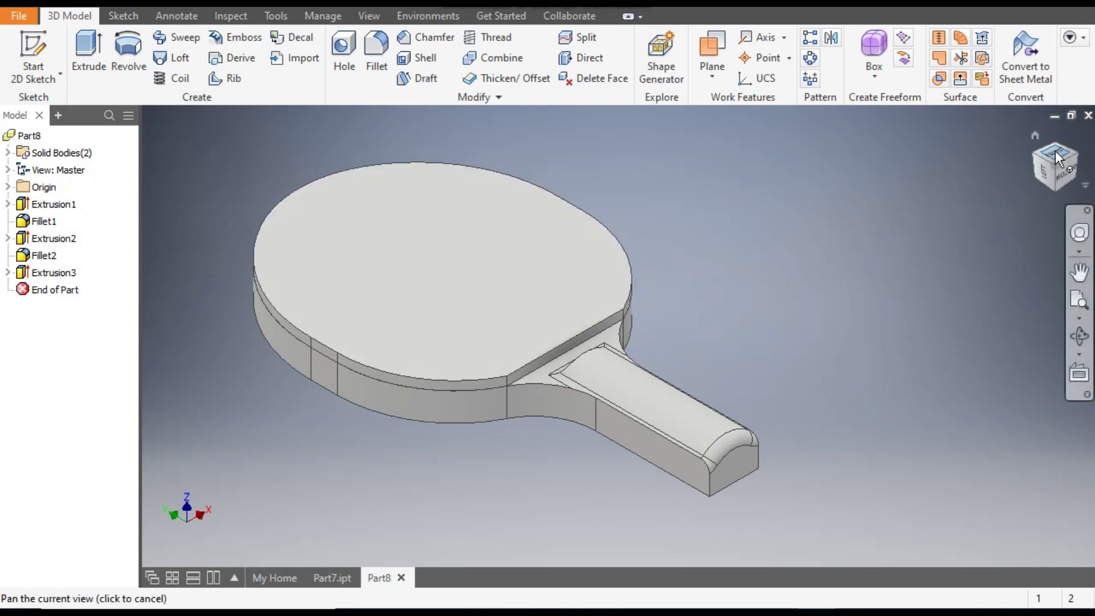
{"action": "left_click", "coordinate": [1034, 136]}
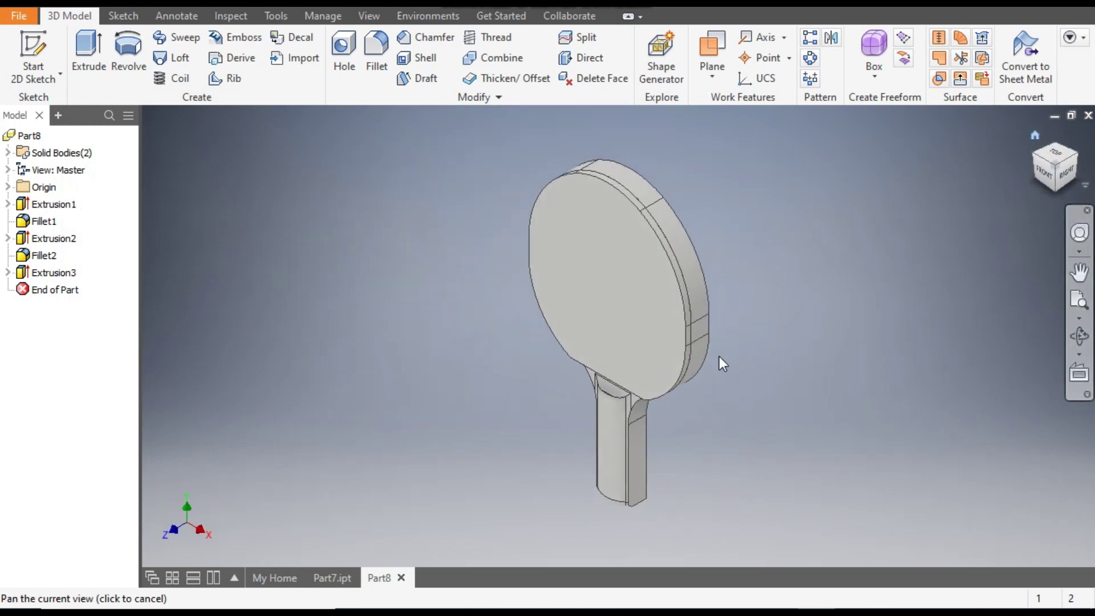
{"action": "middle_click_drag", "start_coordinate": [705, 373], "coordinate": [691, 373]}
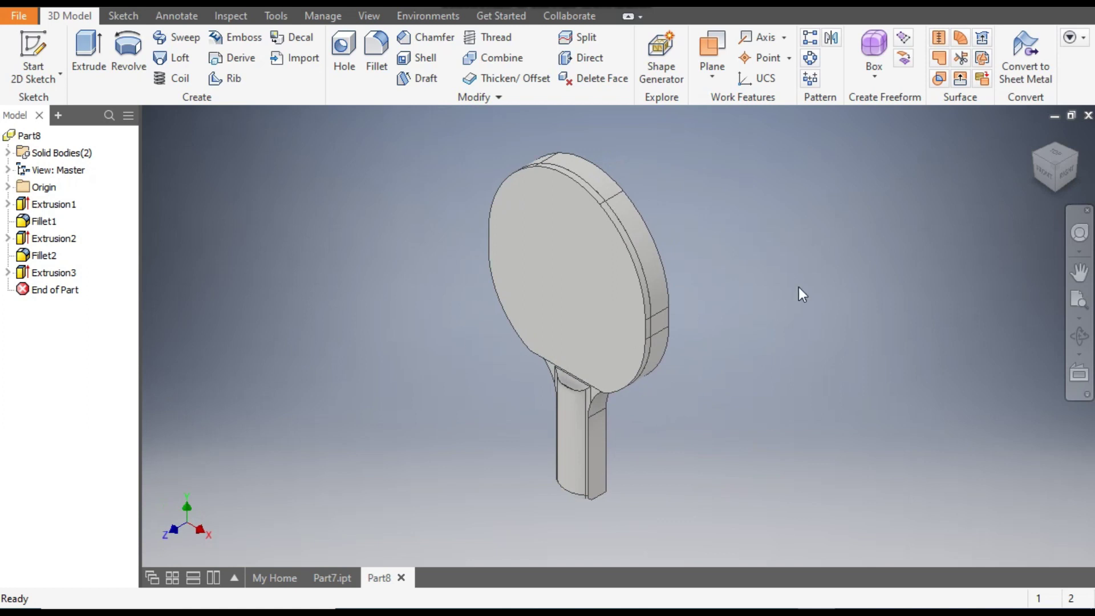
{"action": "left_click", "coordinate": [831, 37]}
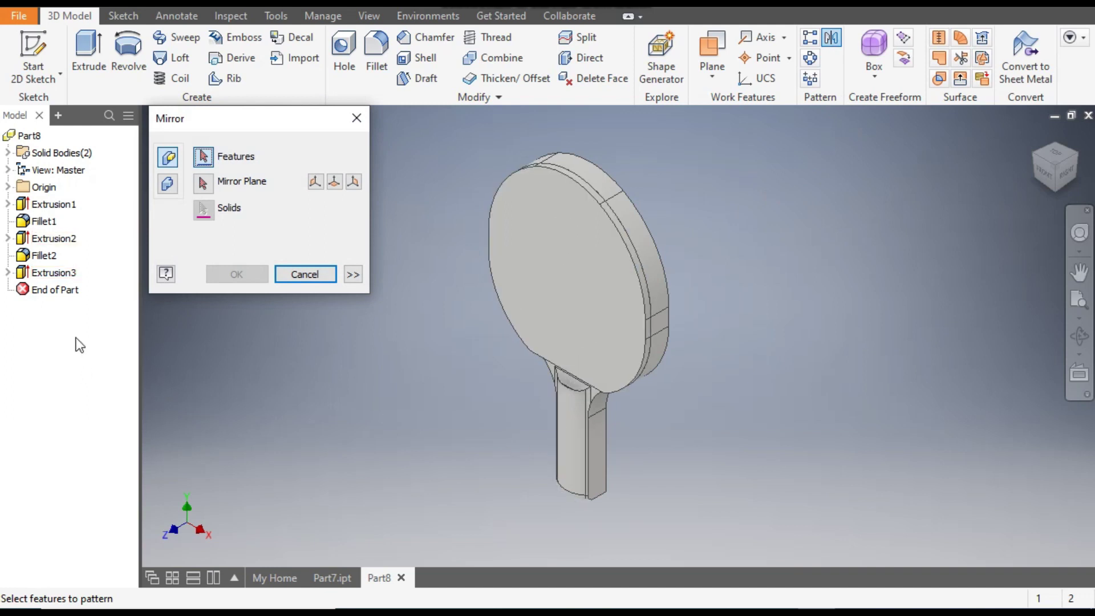
{"action": "left_click", "coordinate": [36, 260]}
{"action": "left_click", "coordinate": [57, 239]}
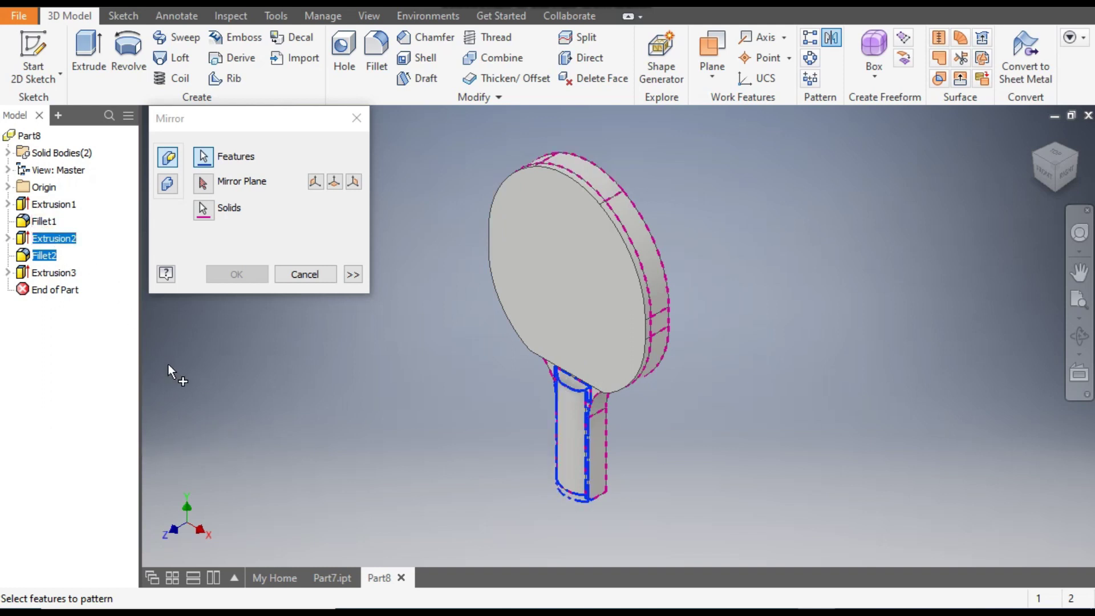
{"action": "left_click", "coordinate": [203, 184]}
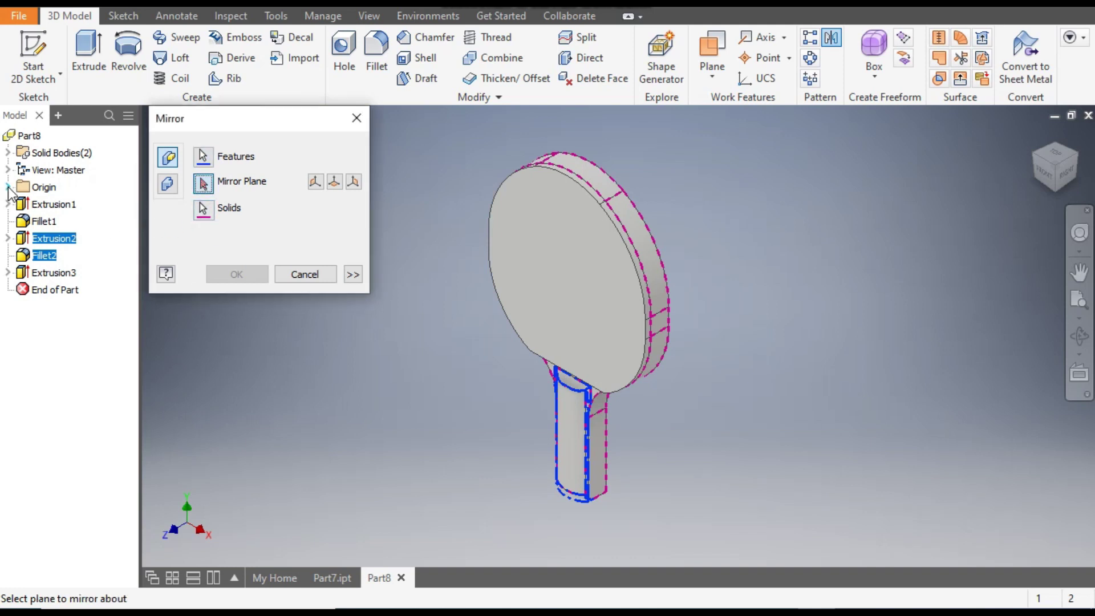
{"action": "left_click", "coordinate": [8, 187]}
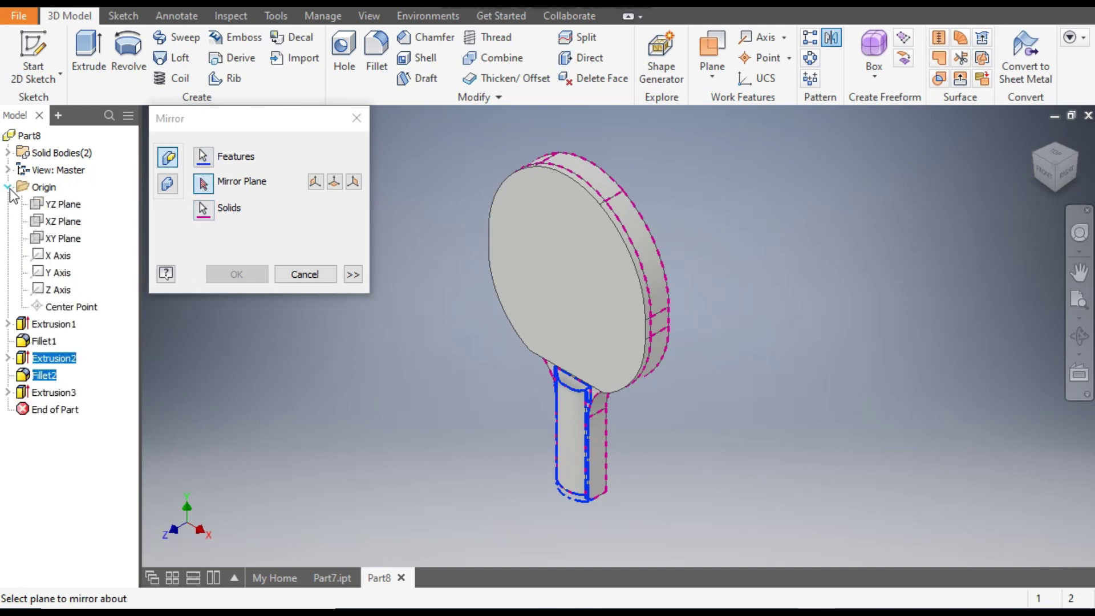
{"action": "left_click", "coordinate": [55, 240]}
{"action": "left_click", "coordinate": [1079, 154]}
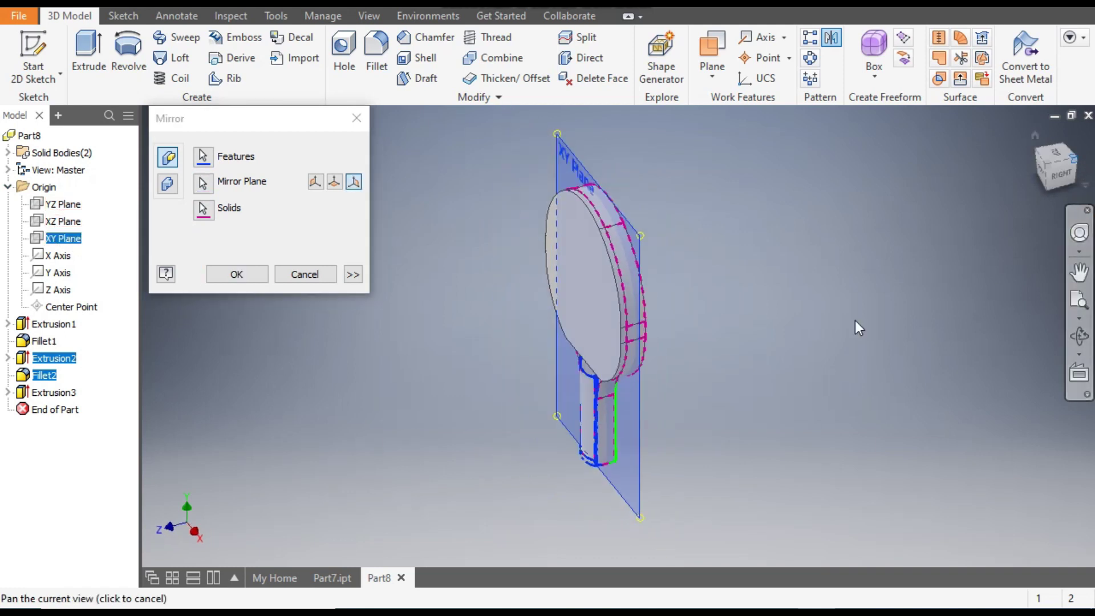
{"action": "scroll", "coordinate": [627, 376], "scroll_direction": "up", "scroll_amount": 5}
{"action": "scroll", "coordinate": [583, 409], "scroll_direction": "down", "scroll_amount": 3}
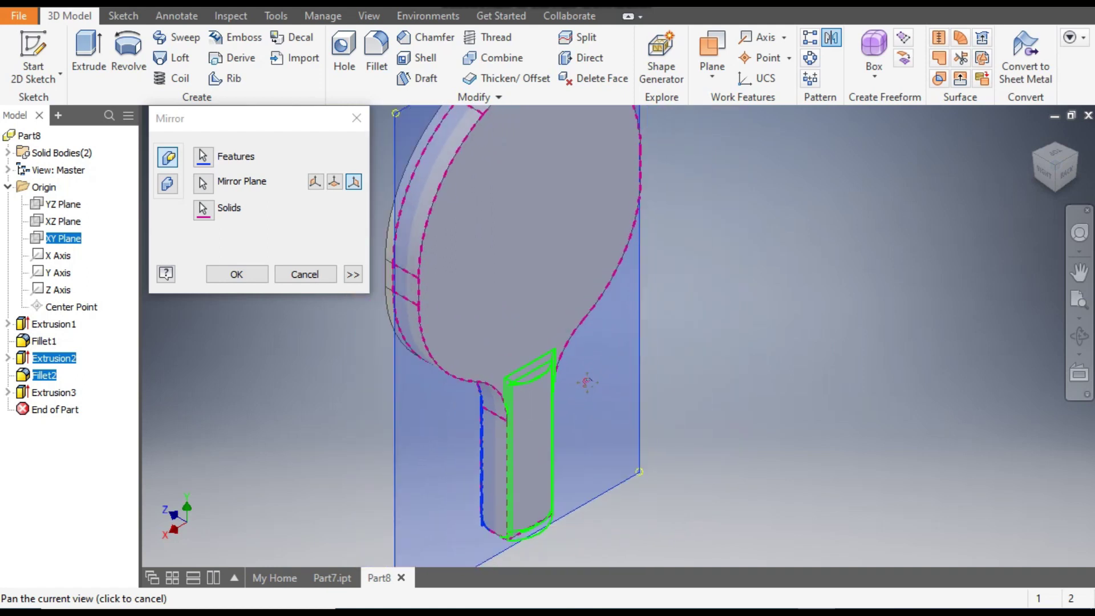
{"action": "left_click", "coordinate": [235, 273]}
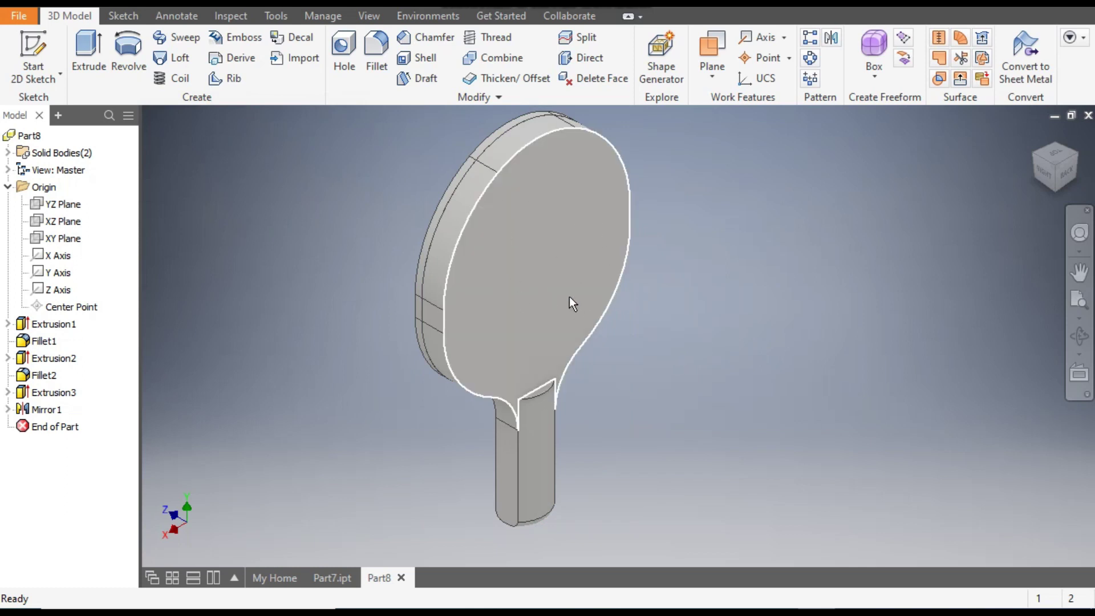
Mirror the rubber pad solid about the XY plane as a new solid on the head's opposite face
{"action": "left_click", "coordinate": [1037, 161]}
{"action": "scroll", "coordinate": [627, 427], "scroll_direction": "down", "scroll_amount": 3}
{"action": "middle_click_drag", "start_coordinate": [623, 371], "coordinate": [645, 482]}
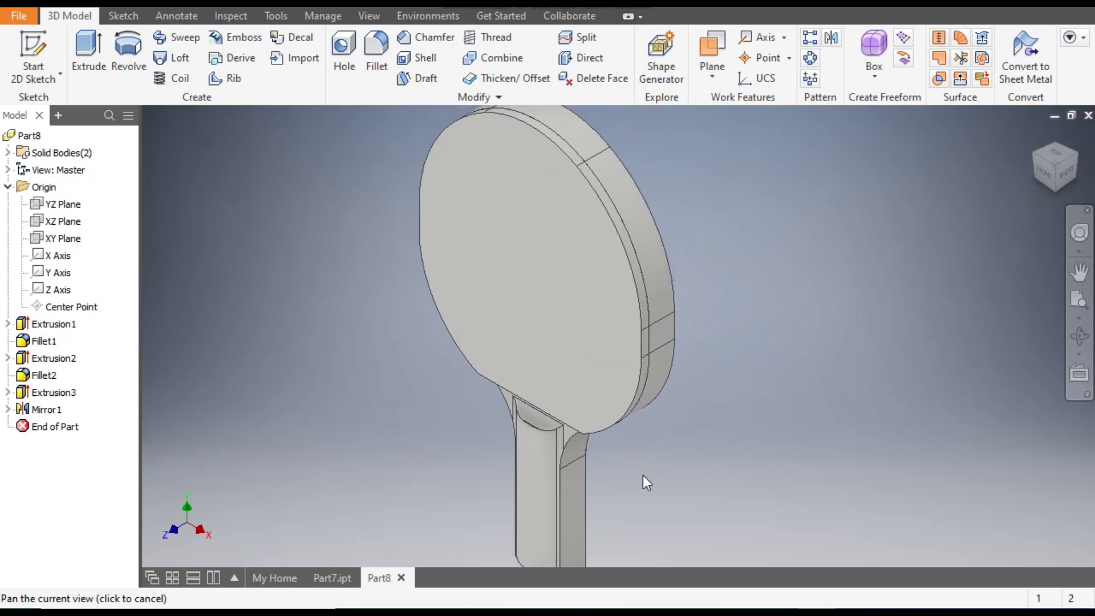
{"action": "middle_click_drag", "start_coordinate": [678, 262], "coordinate": [673, 294]}
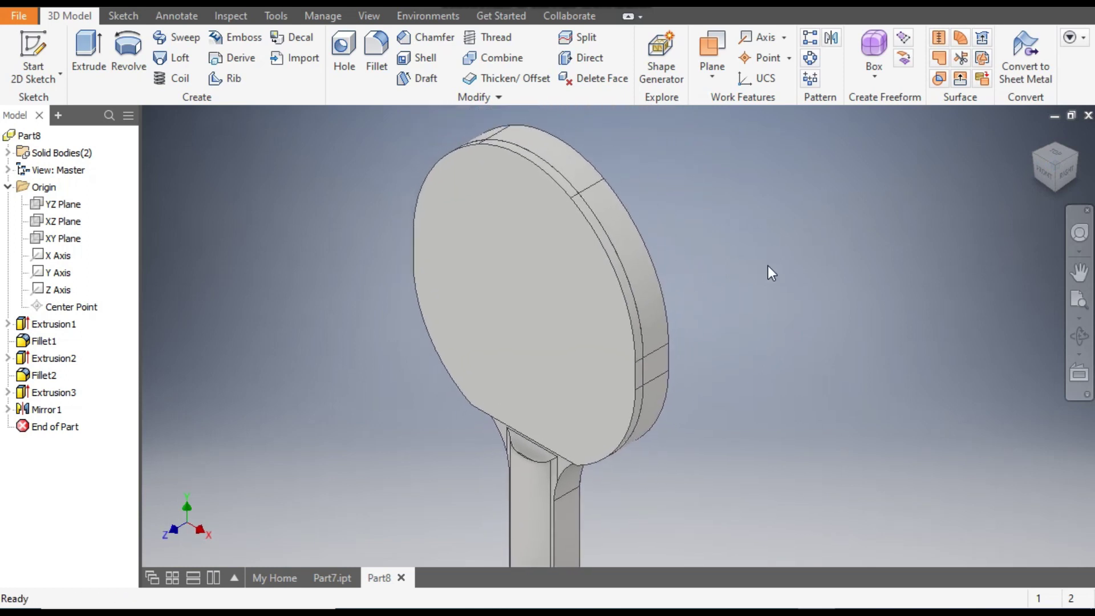
{"action": "left_click", "coordinate": [831, 39]}
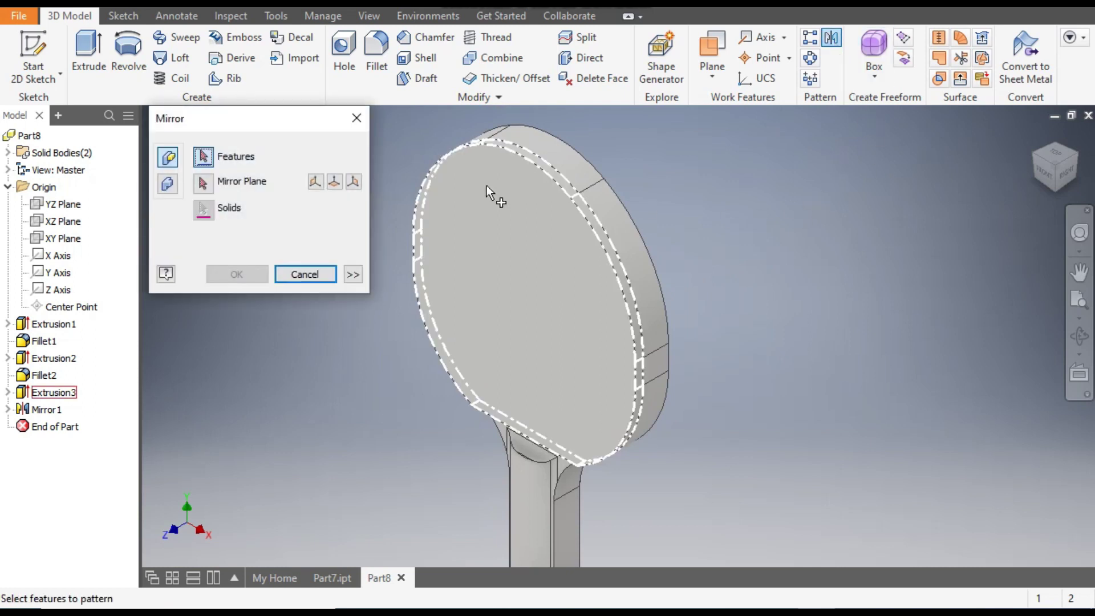
{"action": "left_click", "coordinate": [168, 185]}
{"action": "left_click", "coordinate": [553, 187]}
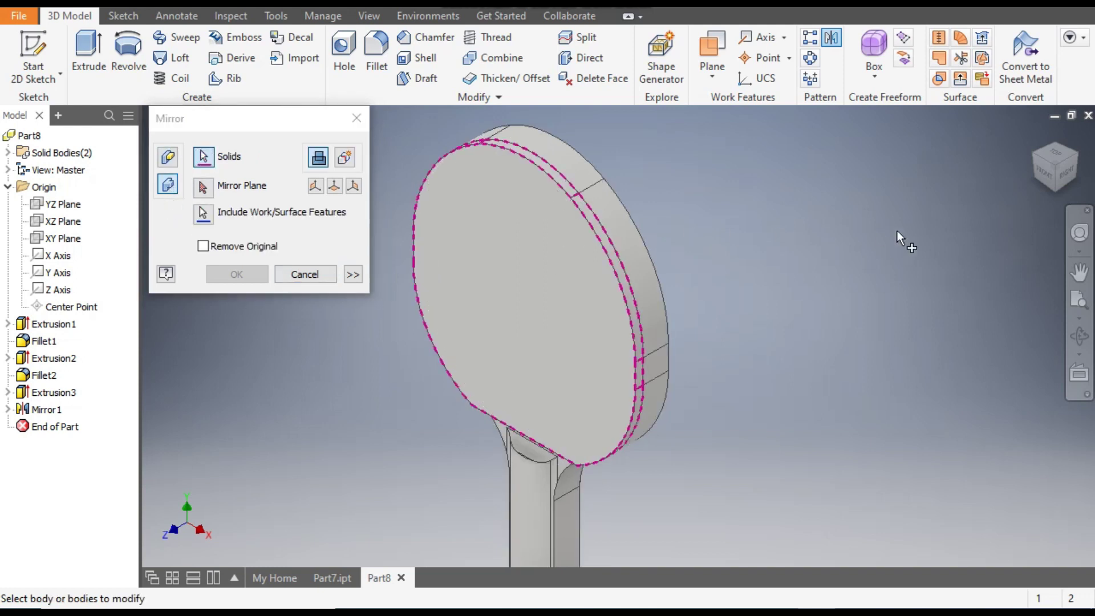
{"action": "left_click", "coordinate": [342, 158]}
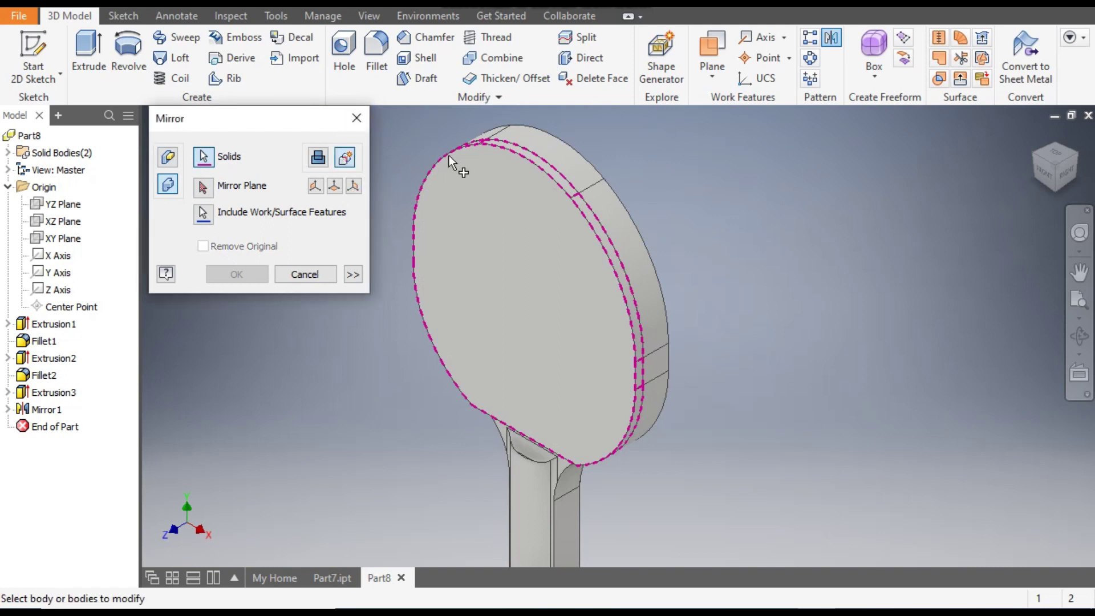
{"action": "middle_click_drag", "start_coordinate": [799, 285], "coordinate": [716, 289], "text": "shift"}
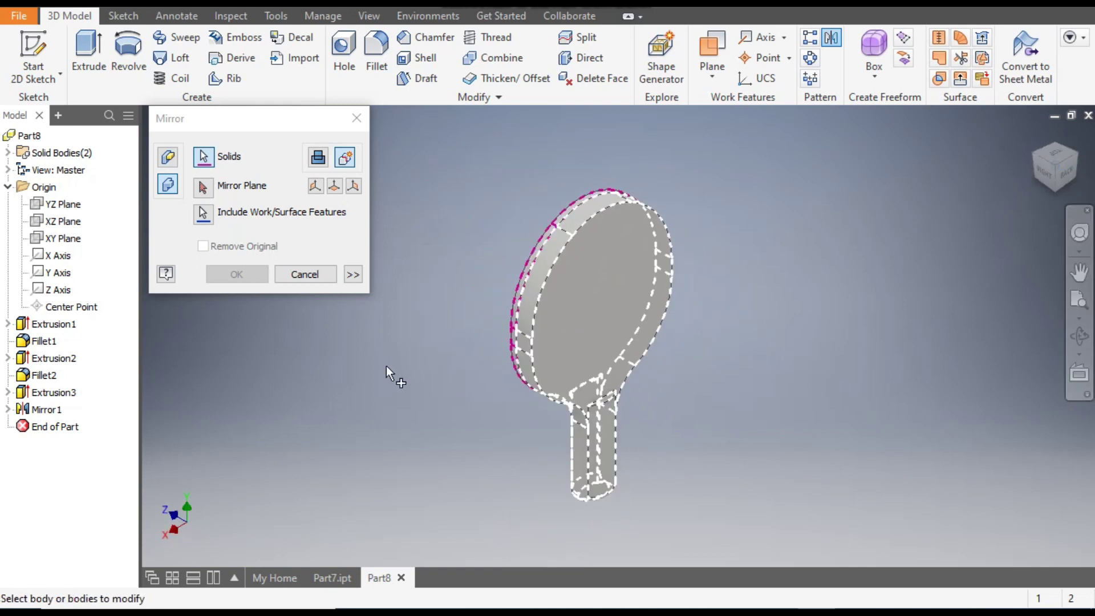
{"action": "left_click", "coordinate": [204, 187]}
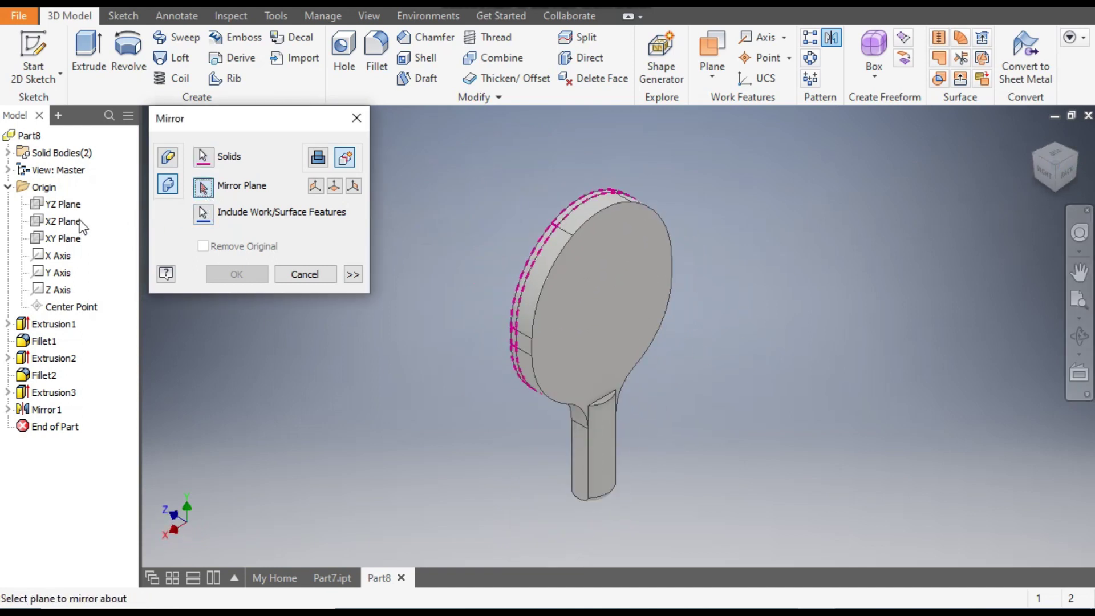
{"action": "left_click", "coordinate": [52, 242]}
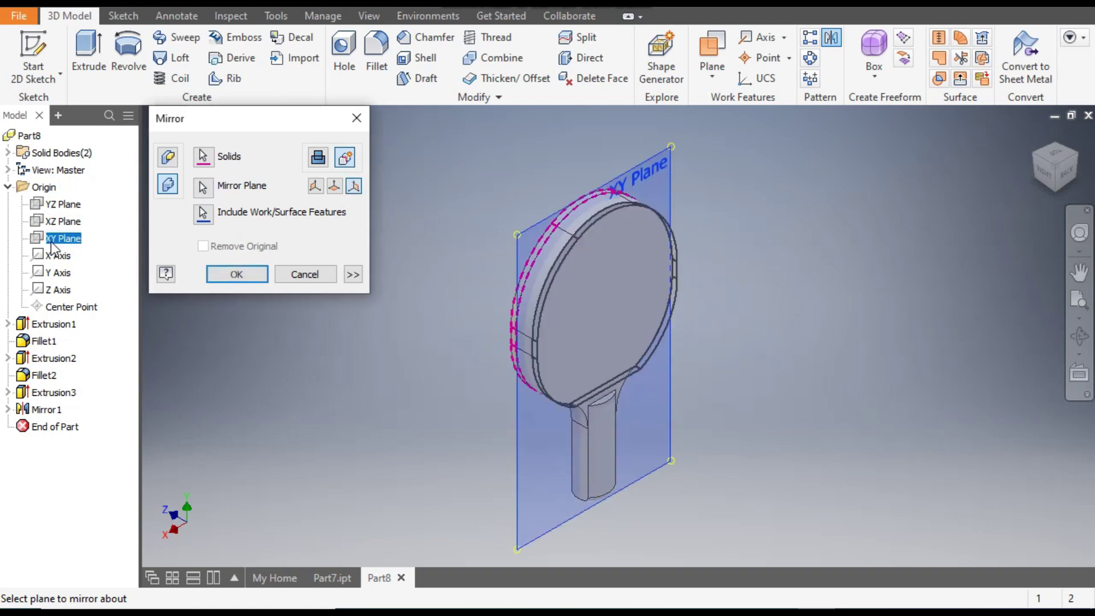
{"action": "left_click", "coordinate": [237, 274]}
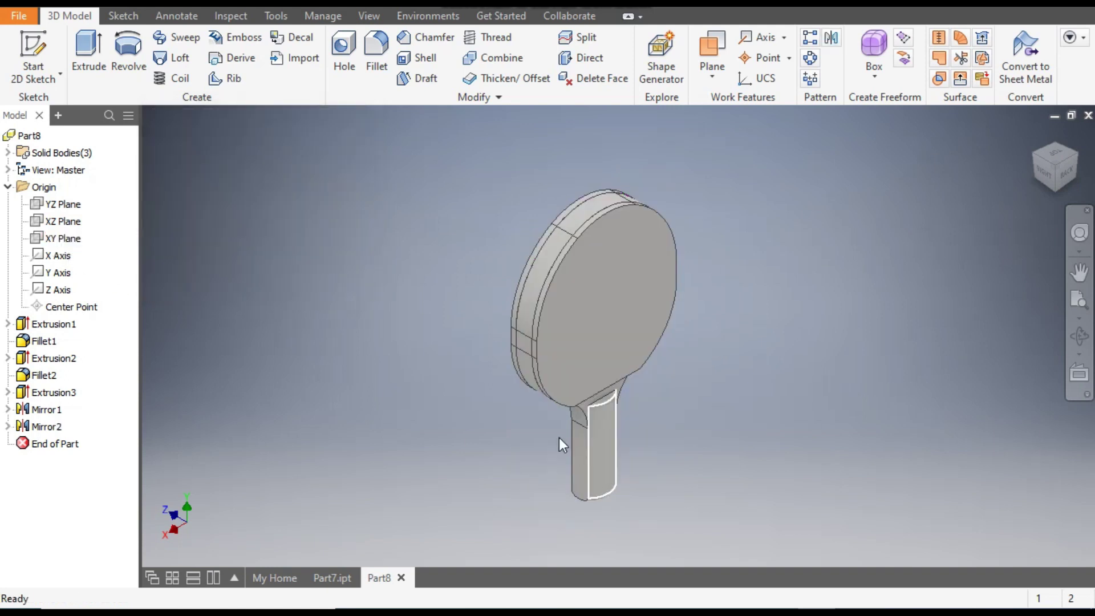
Examine the two pads around the head's rim and the mirrored grip where it meets the neck
{"action": "scroll", "coordinate": [618, 289], "scroll_direction": "up", "scroll_amount": 5}
{"action": "middle_click_drag", "start_coordinate": [599, 145], "coordinate": [644, 177]}
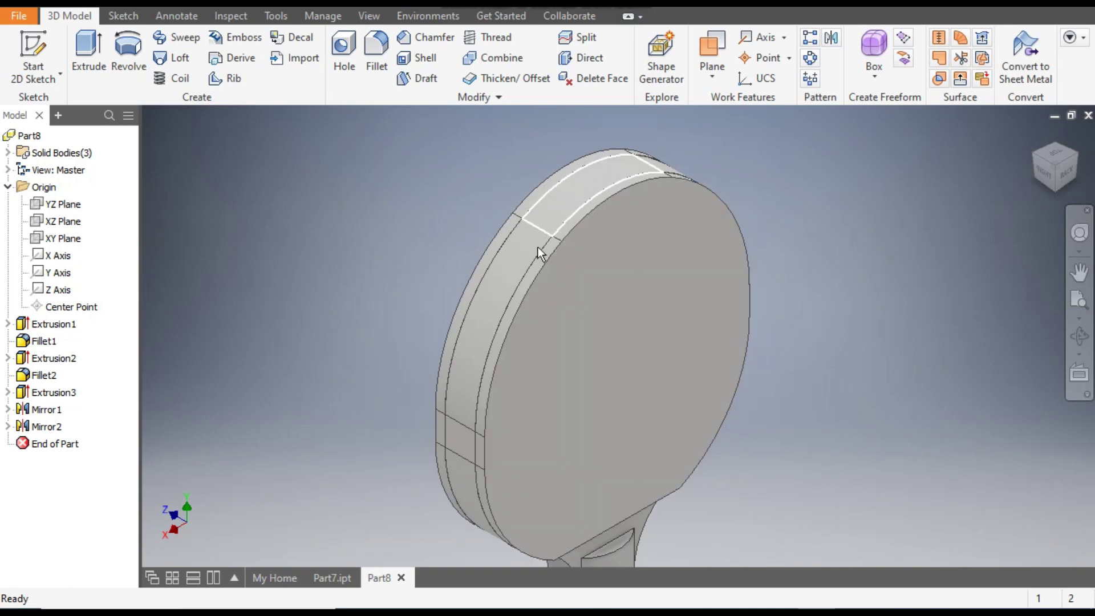
{"action": "scroll", "coordinate": [542, 242], "scroll_direction": "down", "scroll_amount": 3}
{"action": "middle_click_drag", "start_coordinate": [543, 242], "coordinate": [518, 211]}
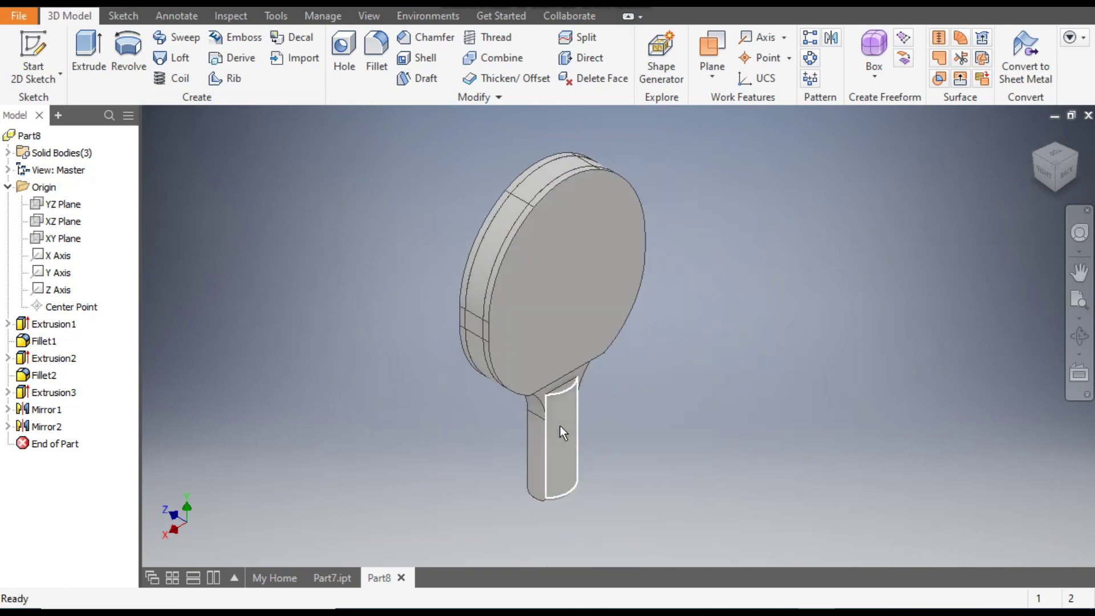
{"action": "scroll", "coordinate": [559, 426], "scroll_direction": "up", "scroll_amount": 4}
{"action": "middle_click_drag", "start_coordinate": [547, 316], "coordinate": [592, 209]}
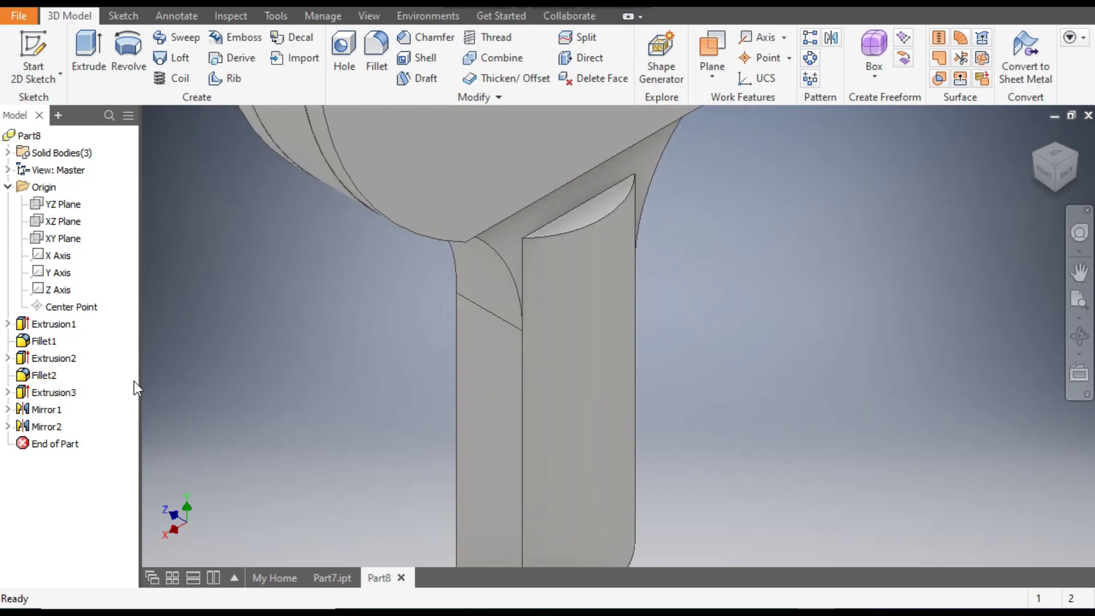
{"action": "scroll", "coordinate": [686, 372], "scroll_direction": "down", "scroll_amount": 2}
{"action": "middle_click_drag", "start_coordinate": [686, 372], "coordinate": [621, 393]}
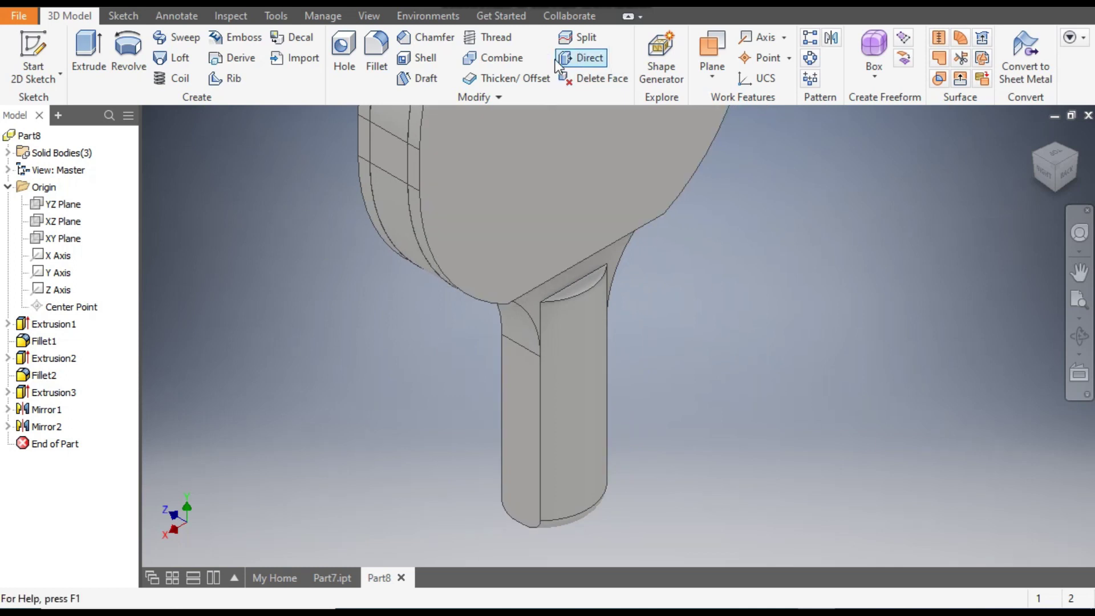
Fillet the three edges at the upper end of the mirrored handle grip, where it meets the neck, with a 5 mm radius
{"action": "left_click", "coordinate": [378, 47]}
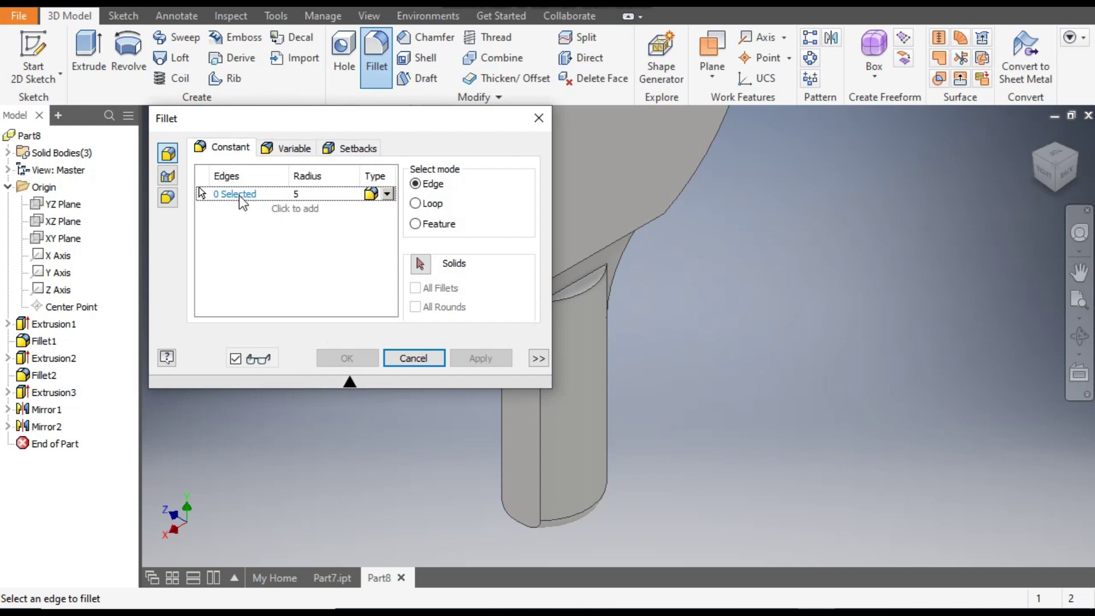
{"action": "scroll", "coordinate": [627, 268], "scroll_direction": "up", "scroll_amount": 5}
{"action": "left_click", "coordinate": [650, 242]}
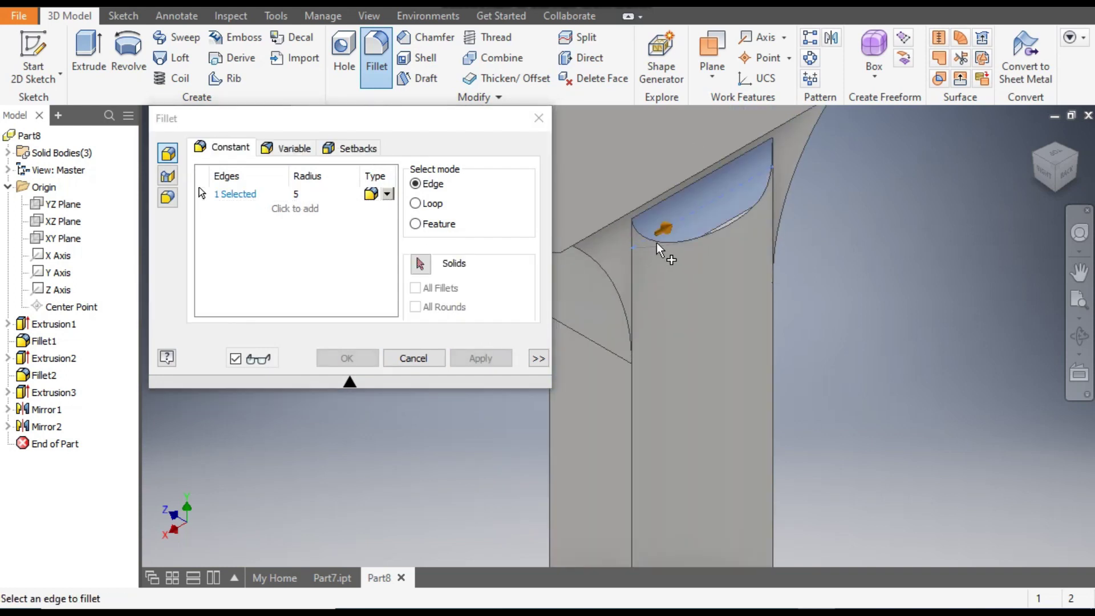
{"action": "left_click", "coordinate": [632, 274]}
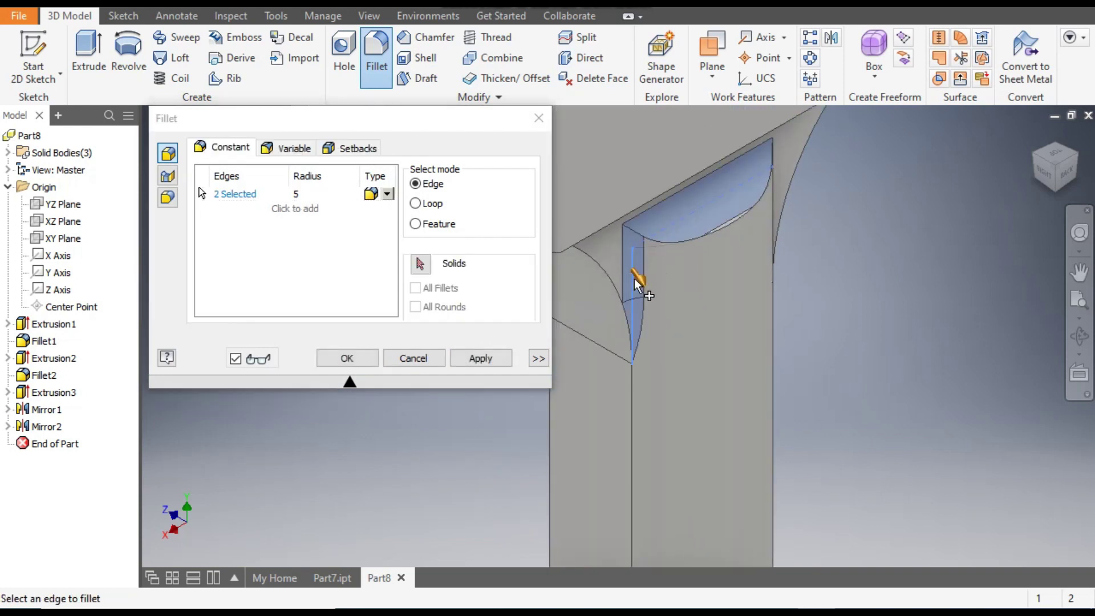
{"action": "scroll", "coordinate": [710, 254], "scroll_direction": "down", "scroll_amount": 3}
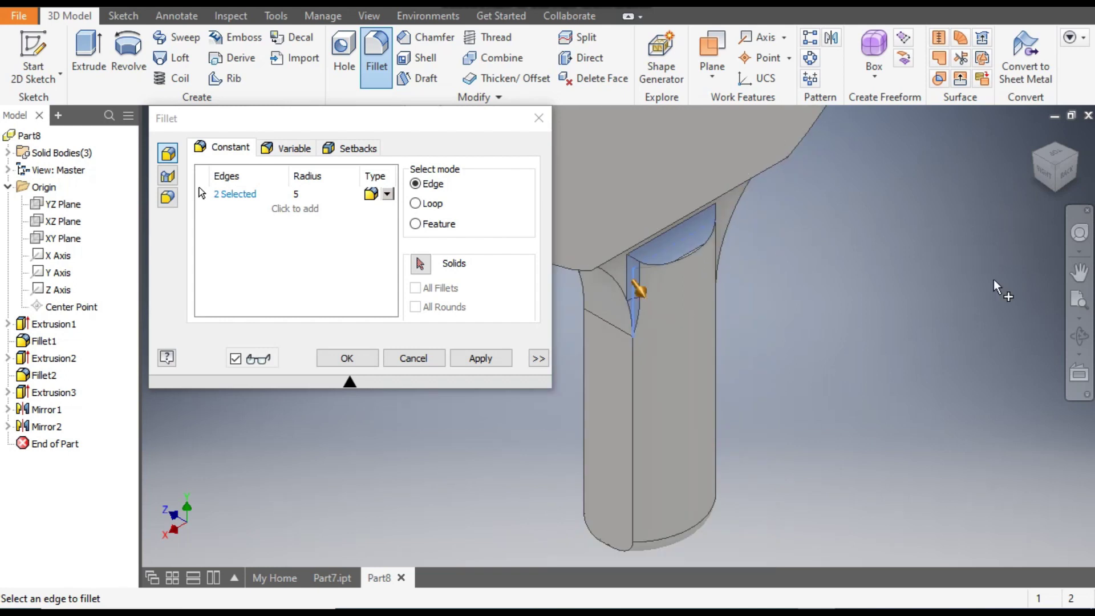
{"action": "left_click", "coordinate": [1078, 155]}
{"action": "scroll", "coordinate": [644, 348], "scroll_direction": "up", "scroll_amount": 5}
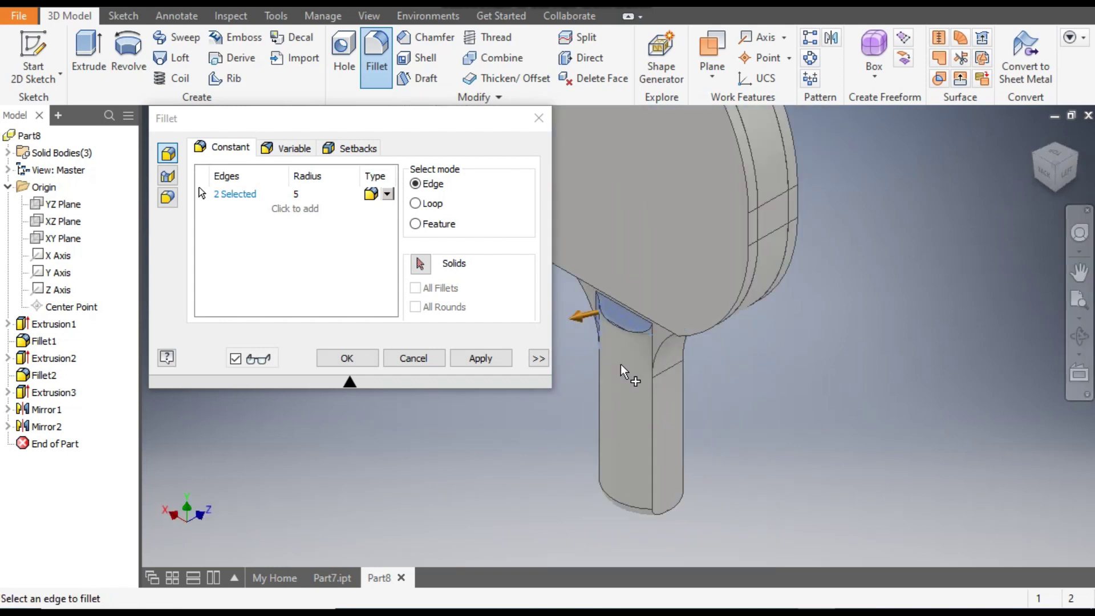
{"action": "left_click", "coordinate": [644, 344]}
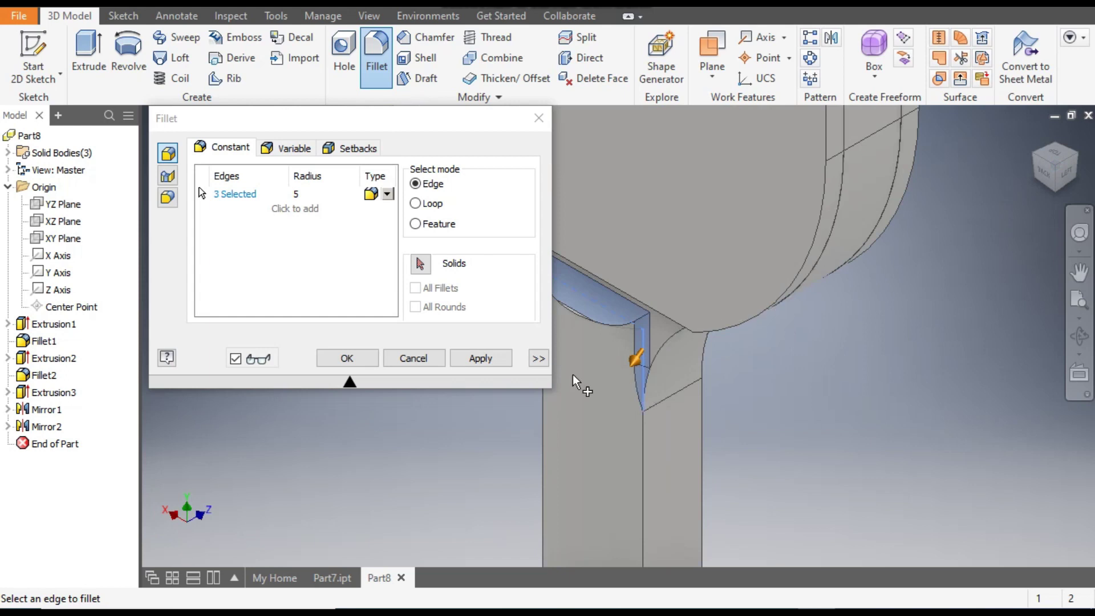
{"action": "left_click", "coordinate": [346, 358]}
{"action": "scroll", "coordinate": [831, 391], "scroll_direction": "down", "scroll_amount": 5}
{"action": "middle_click_drag", "start_coordinate": [836, 406], "coordinate": [661, 475]}
{"action": "left_click_drag", "start_coordinate": [669, 459], "coordinate": [672, 455]}
{"action": "key", "text": "Escape"}
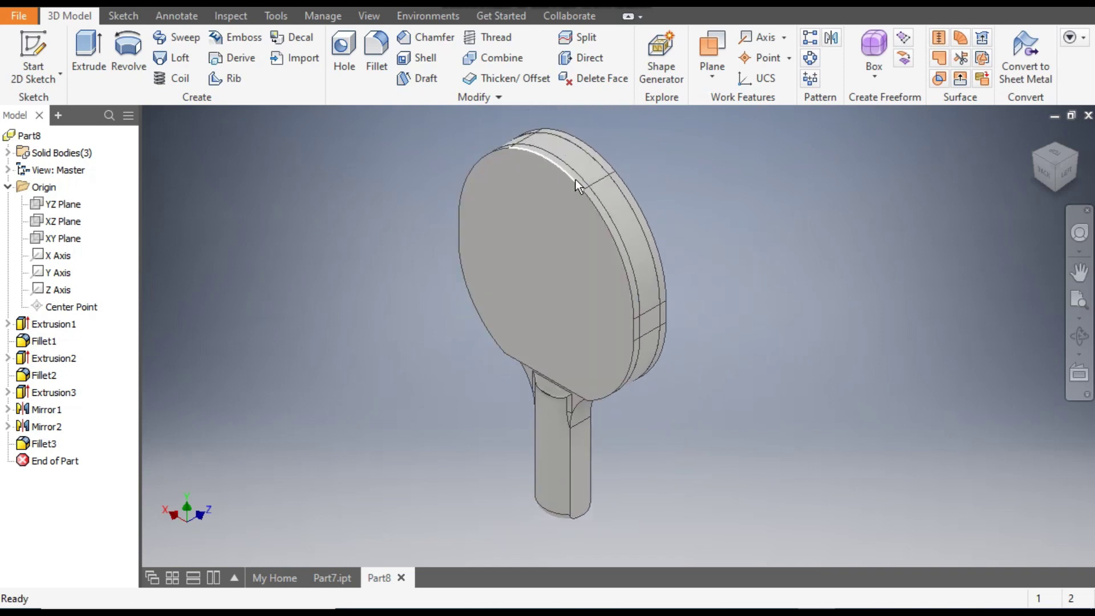
Apply the Fine Textured - Black appearance to the mirrored rubber pad on the head's back face
{"action": "scroll", "coordinate": [505, 173], "scroll_direction": "up", "scroll_amount": 3}
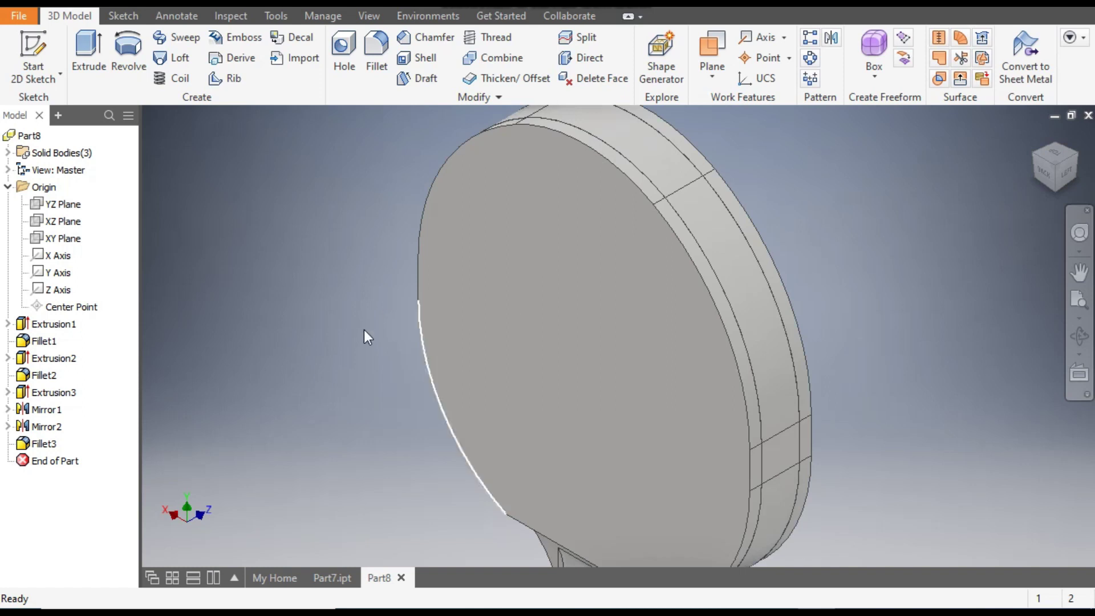
{"action": "left_click", "coordinate": [48, 426]}
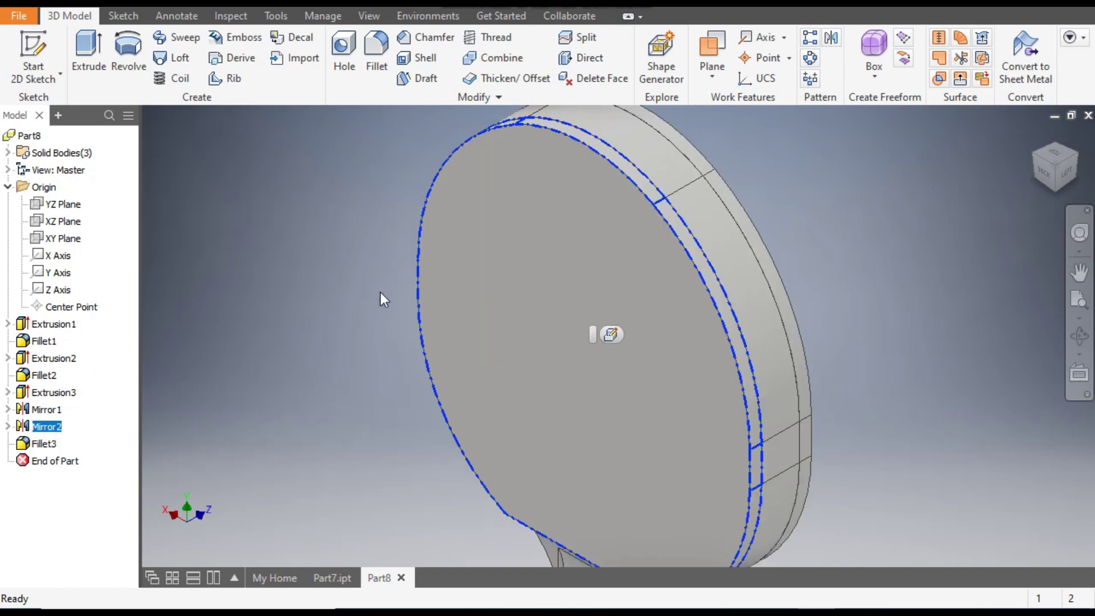
{"action": "scroll", "coordinate": [342, 342], "scroll_direction": "down", "scroll_amount": 3}
{"action": "key", "text": "F2"}
{"action": "left_click_drag", "start_coordinate": [318, 362], "coordinate": [369, 328]}
{"action": "scroll", "coordinate": [377, 328], "scroll_direction": "up", "scroll_amount": 1}
{"action": "middle_click_drag", "start_coordinate": [377, 327], "coordinate": [357, 355]}
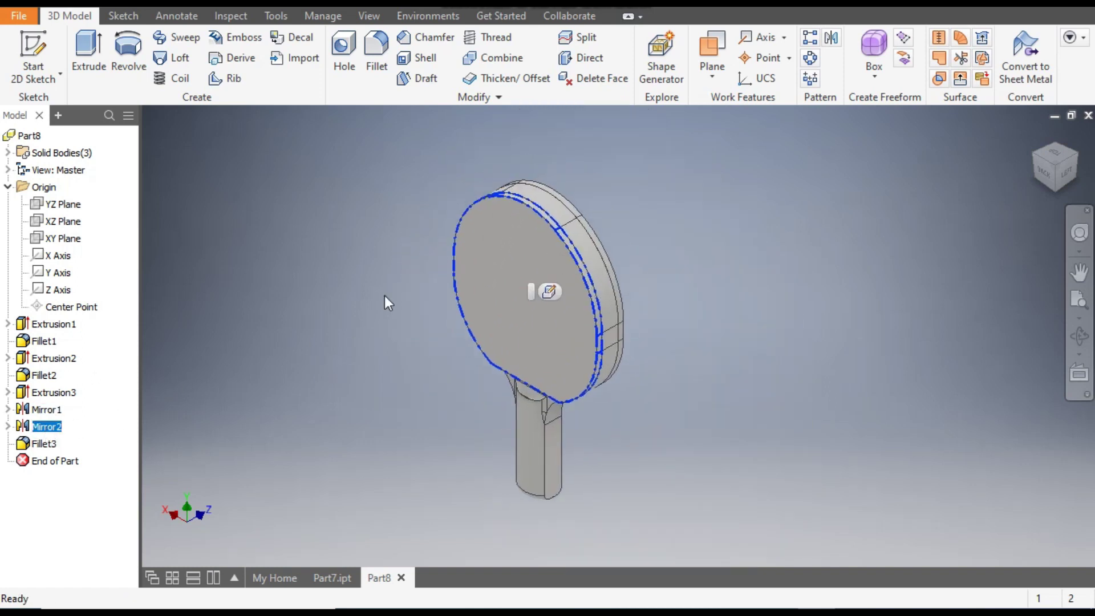
{"action": "left_click", "coordinate": [437, 5]}
{"action": "scroll", "coordinate": [464, 312], "scroll_direction": "down", "scroll_amount": 4}
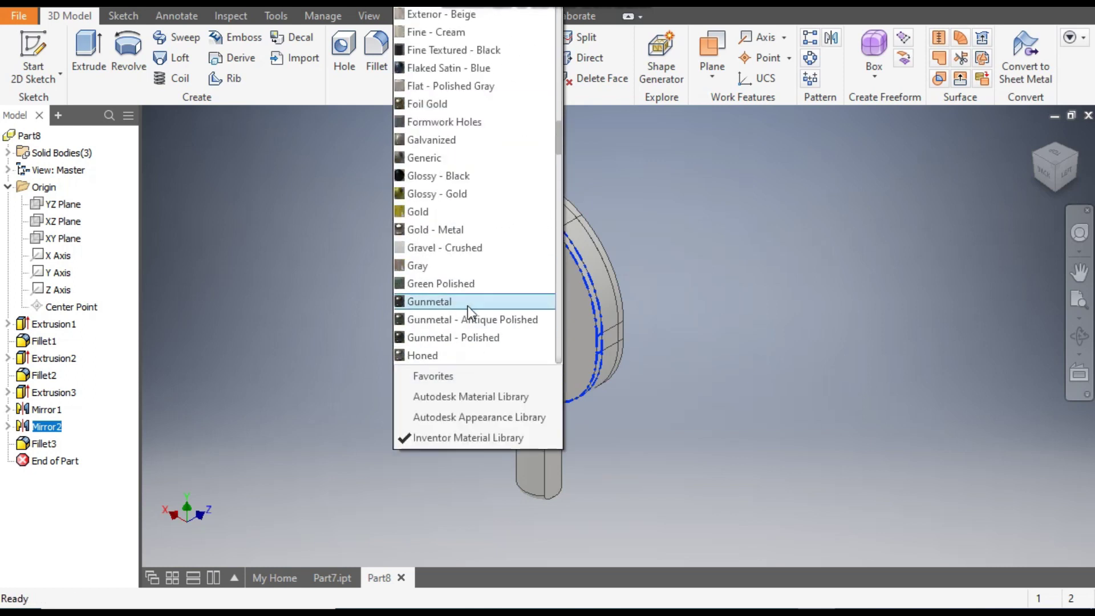
{"action": "scroll", "coordinate": [468, 306], "scroll_direction": "up", "scroll_amount": 1}
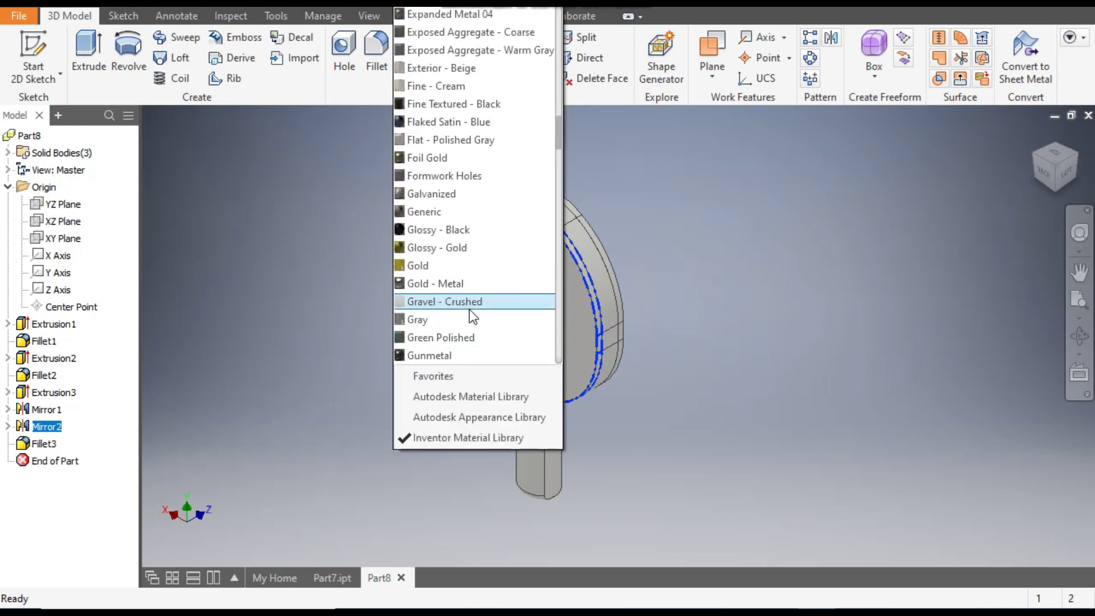
{"action": "left_click", "coordinate": [463, 107]}
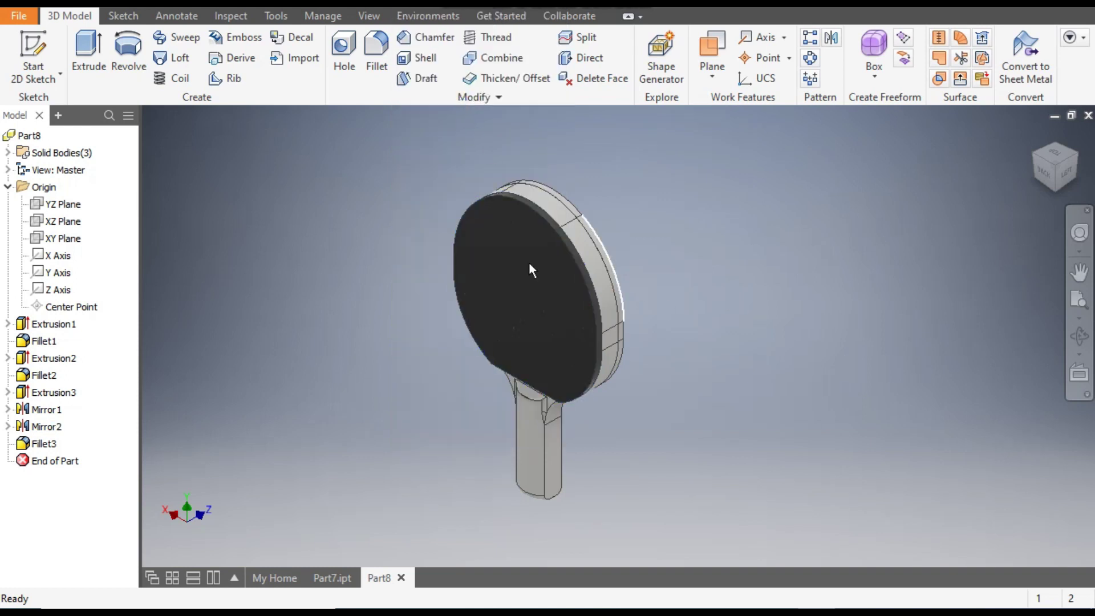
Apply a red appearance to the original rubber pad extrusion on the opposite face of the head
{"action": "scroll", "coordinate": [525, 251], "scroll_direction": "down", "scroll_amount": 4}
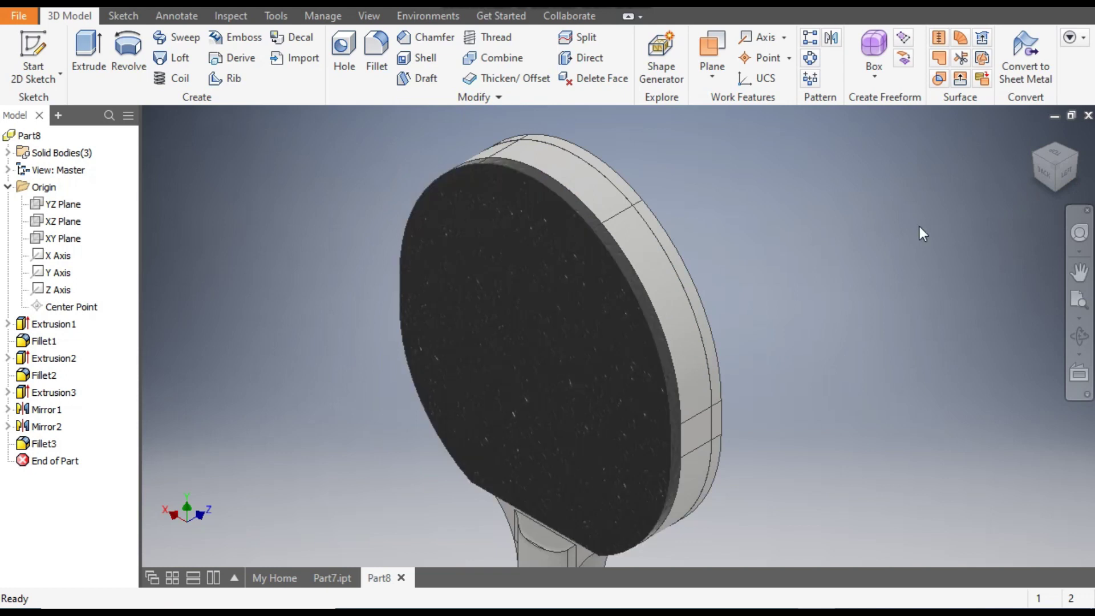
{"action": "middle_click_drag", "start_coordinate": [919, 227], "coordinate": [661, 493], "text": "shift"}
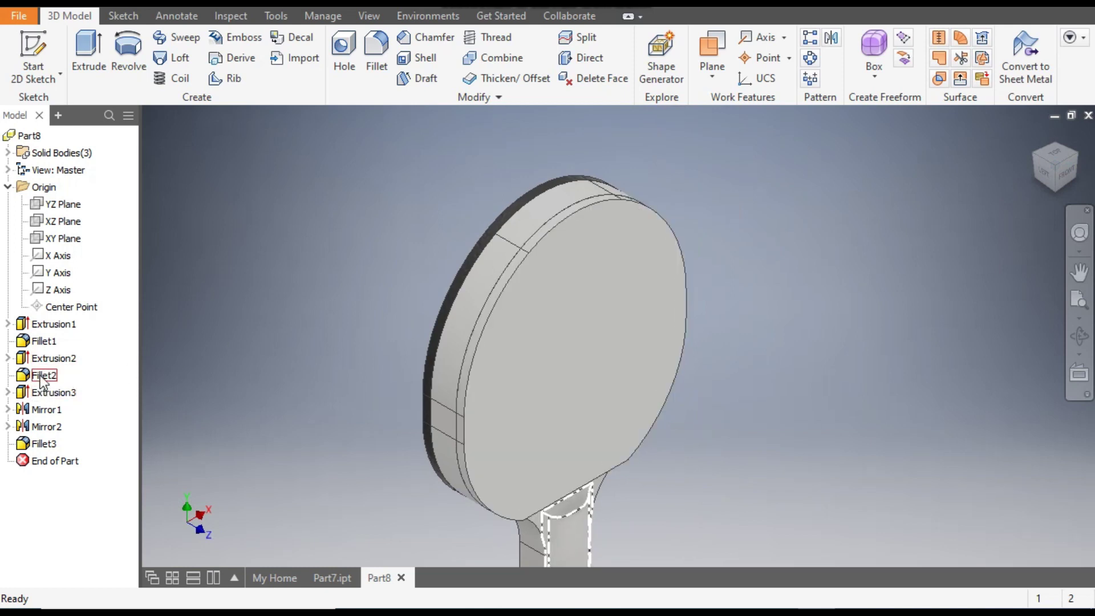
{"action": "left_click", "coordinate": [41, 395]}
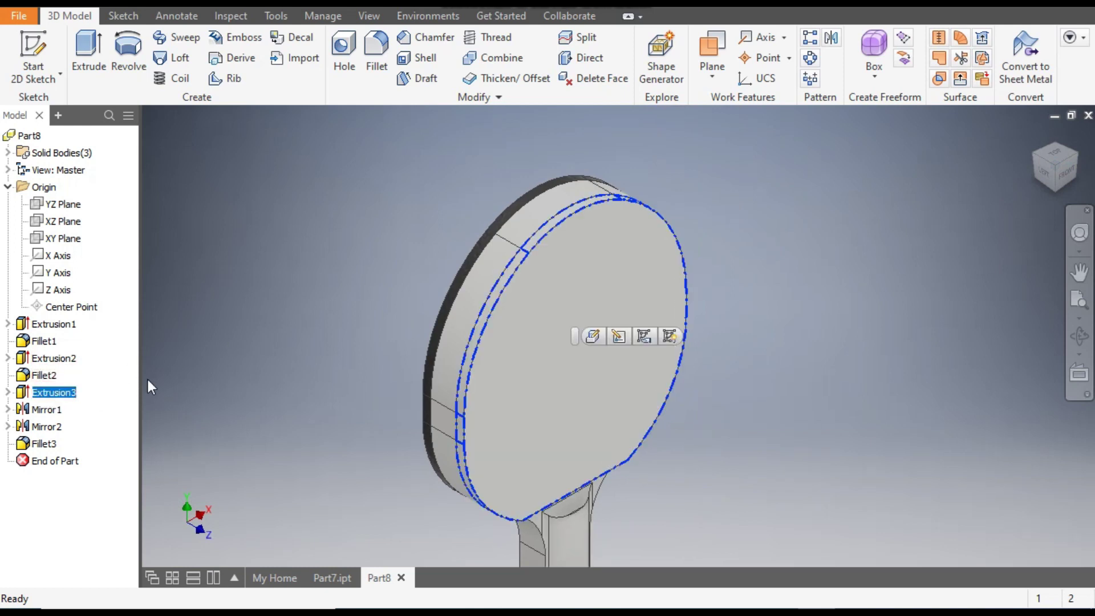
{"action": "middle_click_drag", "start_coordinate": [251, 337], "coordinate": [250, 277]}
{"action": "scroll", "coordinate": [250, 277], "scroll_direction": "down", "scroll_amount": 1}
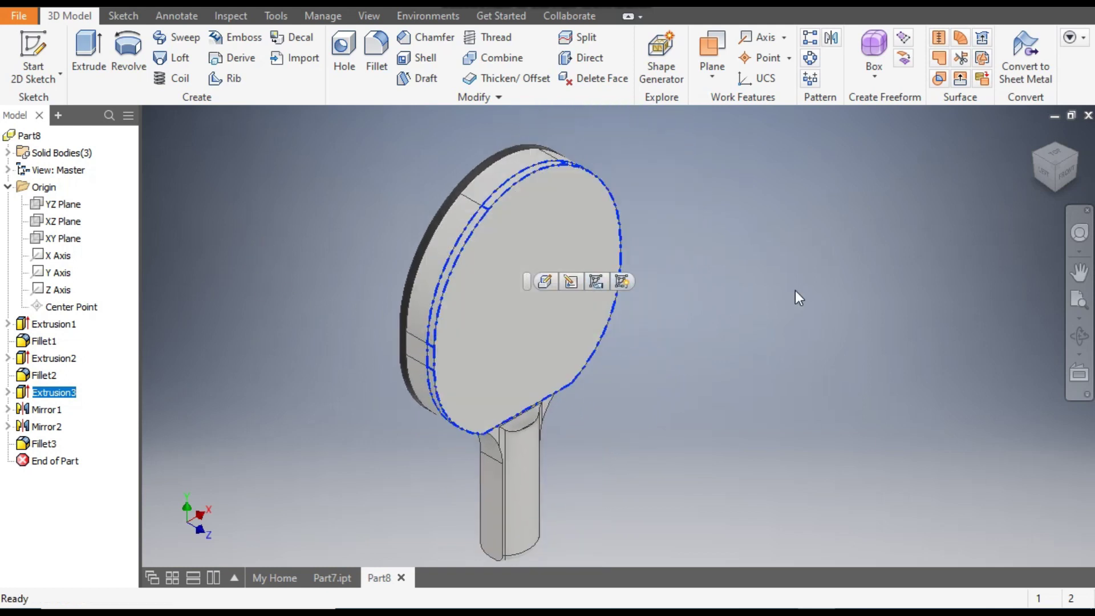
{"action": "left_click", "coordinate": [479, 4]}
{"action": "scroll", "coordinate": [468, 281], "scroll_direction": "up", "scroll_amount": 10}
{"action": "scroll", "coordinate": [467, 280], "scroll_direction": "up", "scroll_amount": 7}
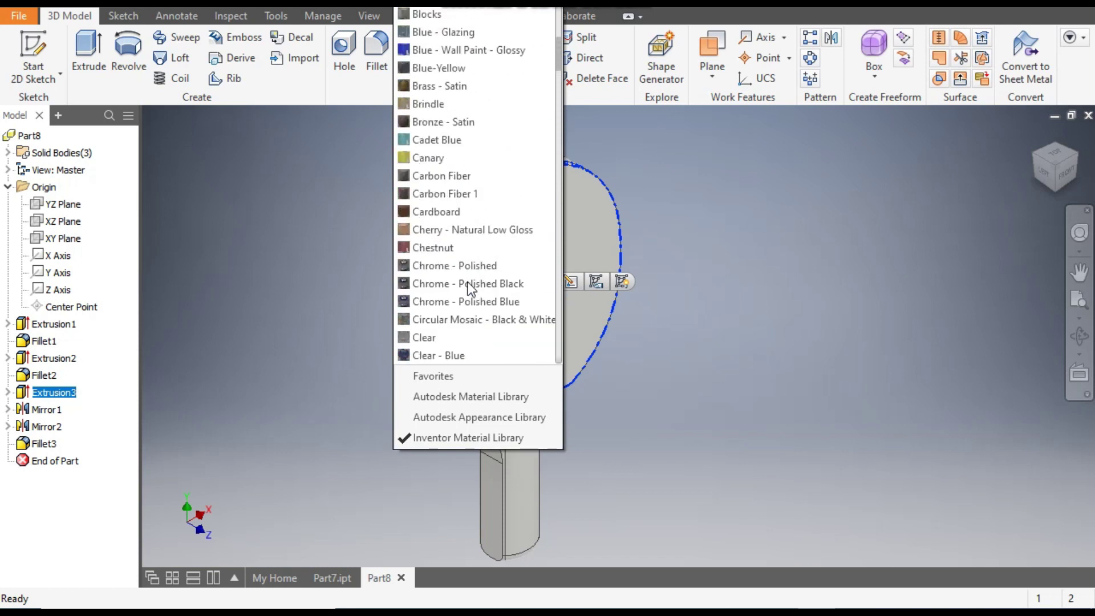
{"action": "scroll", "coordinate": [467, 285], "scroll_direction": "down", "scroll_amount": 18}
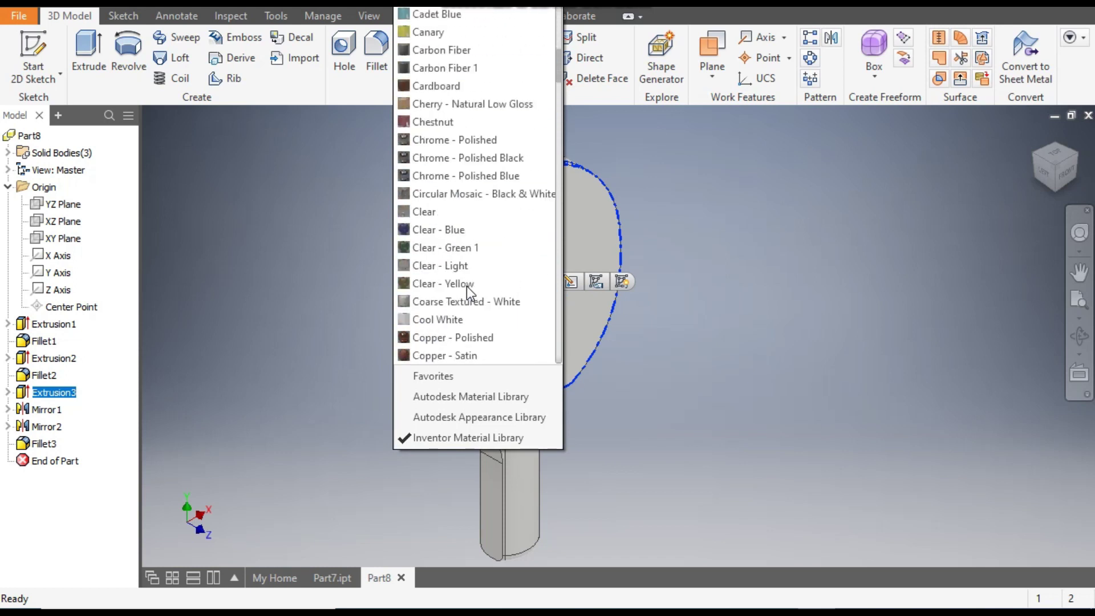
{"action": "scroll", "coordinate": [467, 285], "scroll_direction": "down", "scroll_amount": 8}
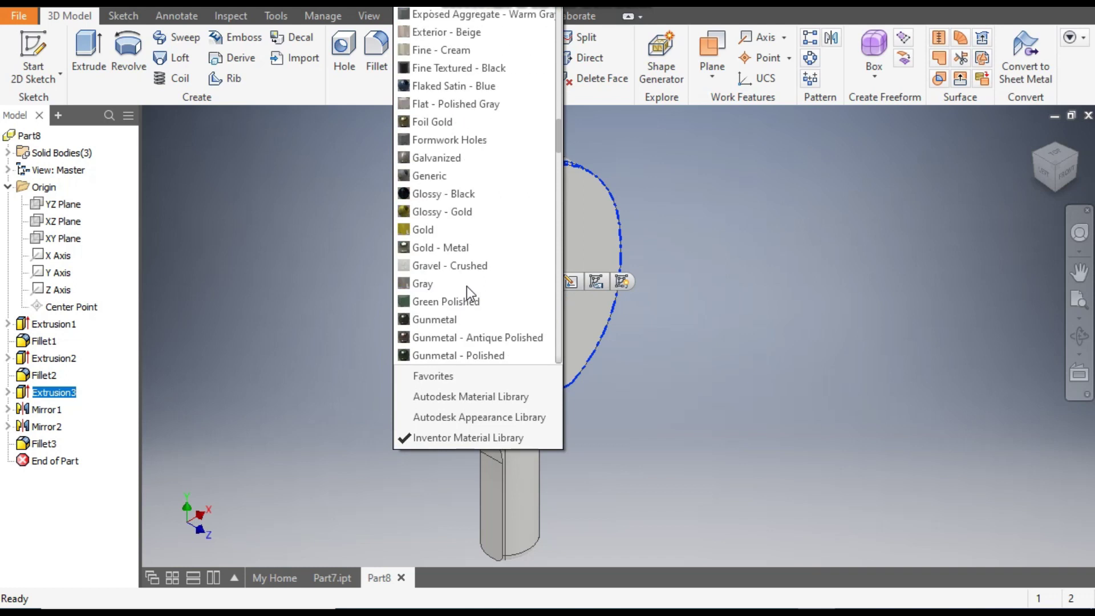
{"action": "left_click", "coordinate": [456, 299]}
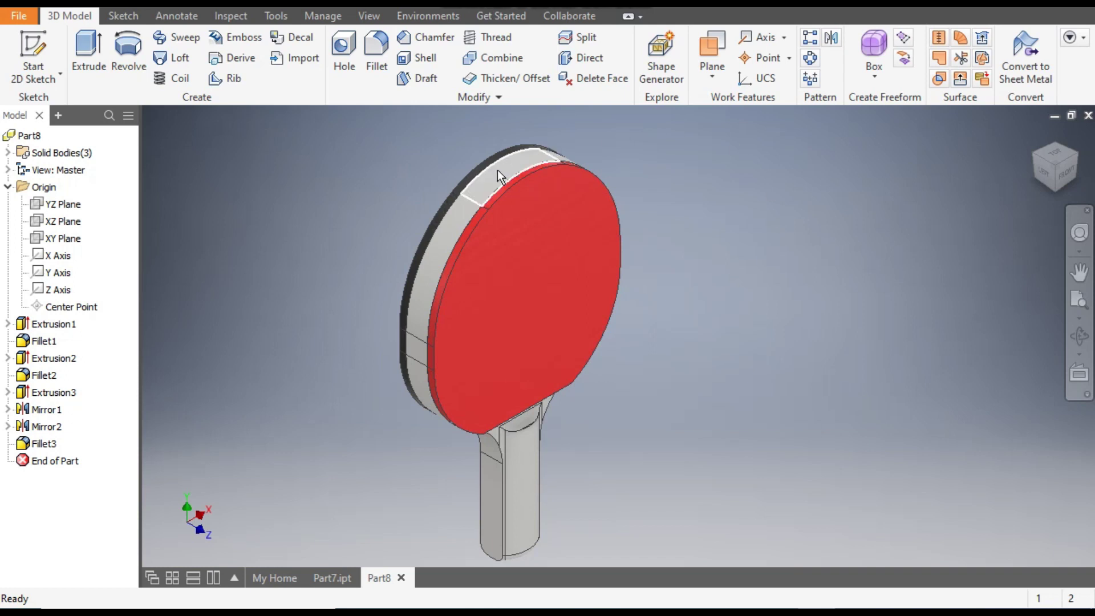
Apply the White Ash - Java wood appearance to the extruded racket body
{"action": "left_click", "coordinate": [49, 325]}
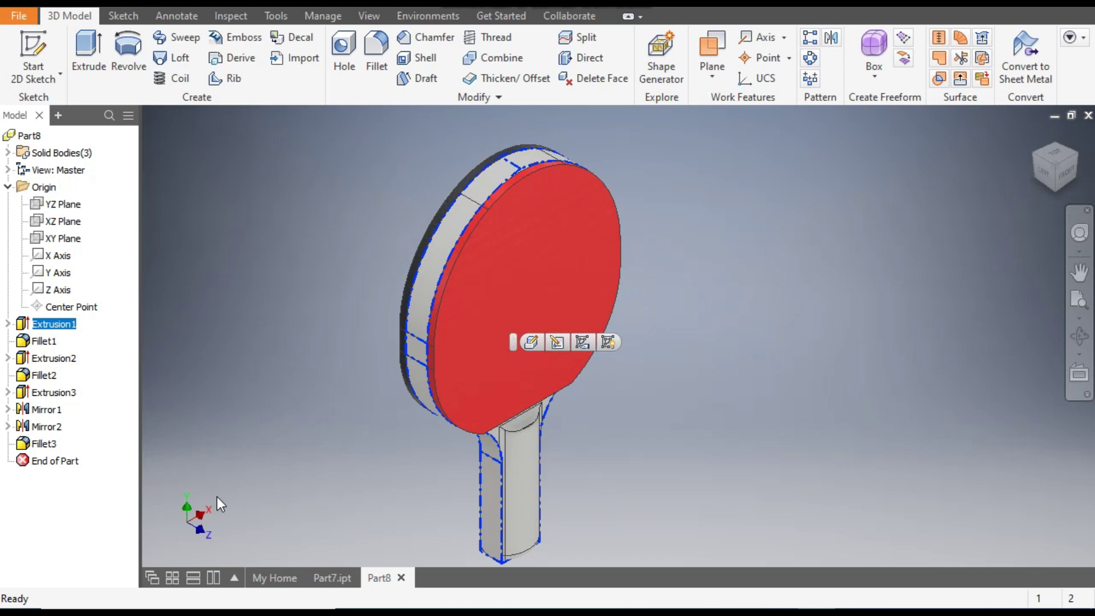
{"action": "left_click", "coordinate": [444, 3]}
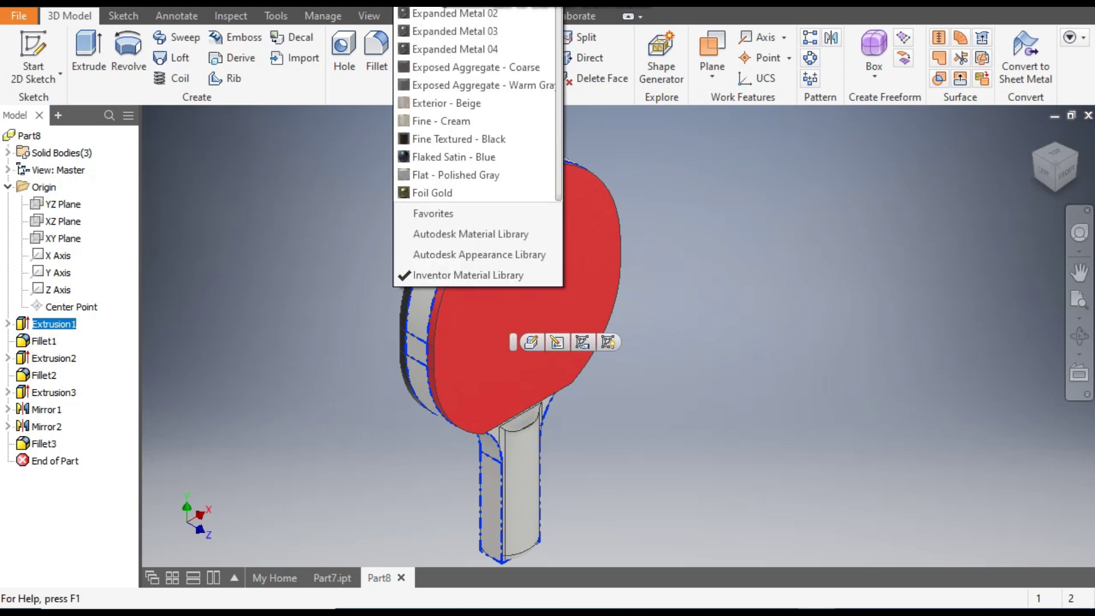
{"action": "scroll", "coordinate": [470, 331], "scroll_direction": "down", "scroll_amount": 7}
{"action": "scroll", "coordinate": [470, 337], "scroll_direction": "down", "scroll_amount": 4}
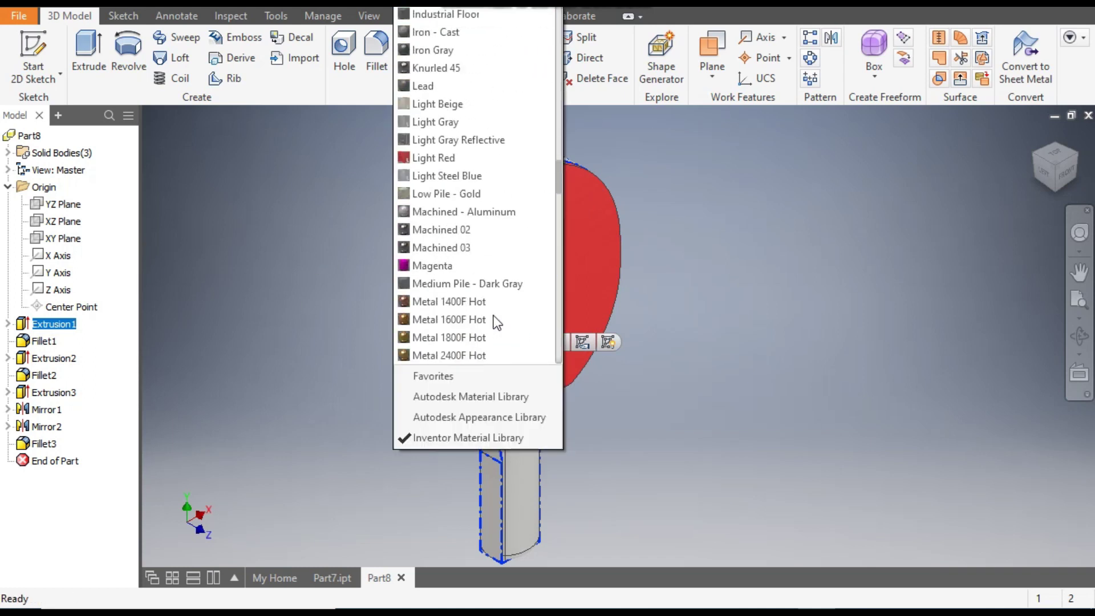
{"action": "left_click_drag", "start_coordinate": [559, 180], "coordinate": [573, 370]}
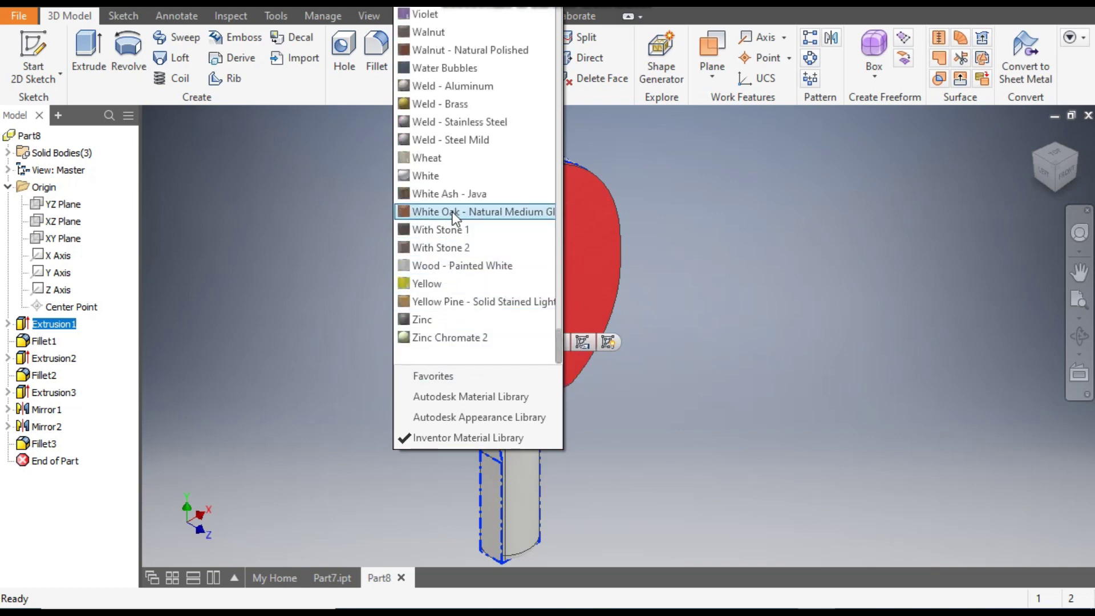
{"action": "left_click", "coordinate": [440, 193]}
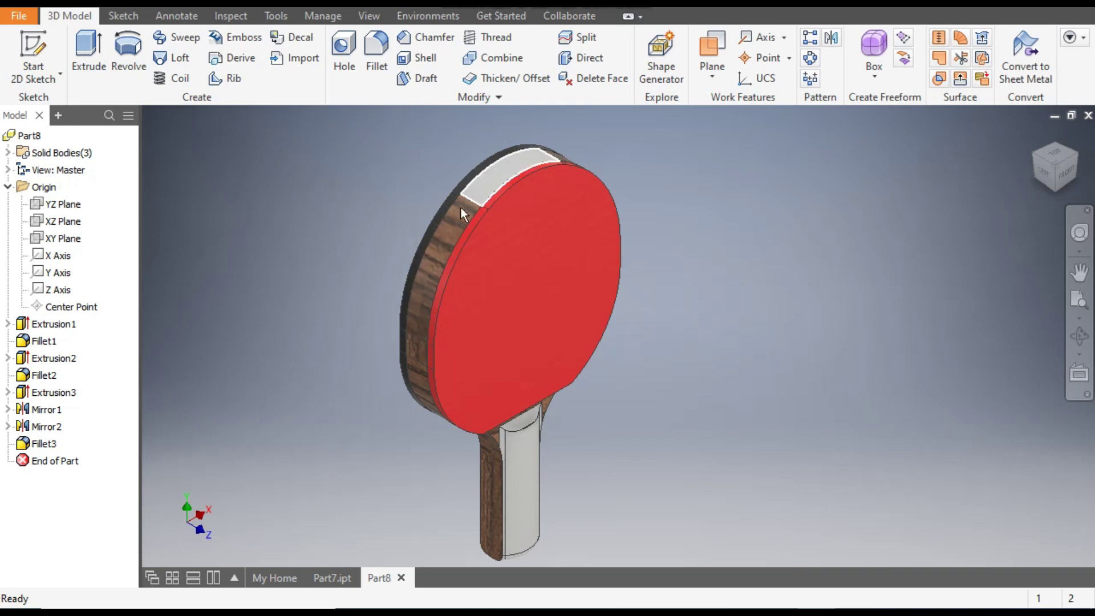
Apply the White Ash - Java appearance to the three fillets, the handle grip extrusion and the mirrored grip
{"action": "left_click", "coordinate": [34, 342]}
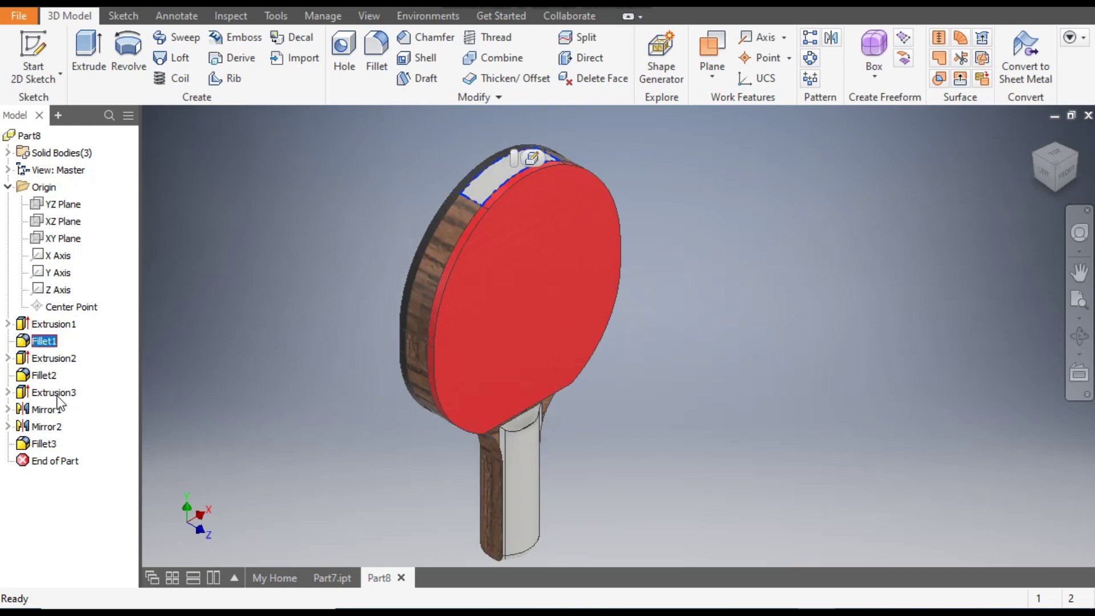
{"action": "left_click", "coordinate": [41, 447], "text": "ctrl"}
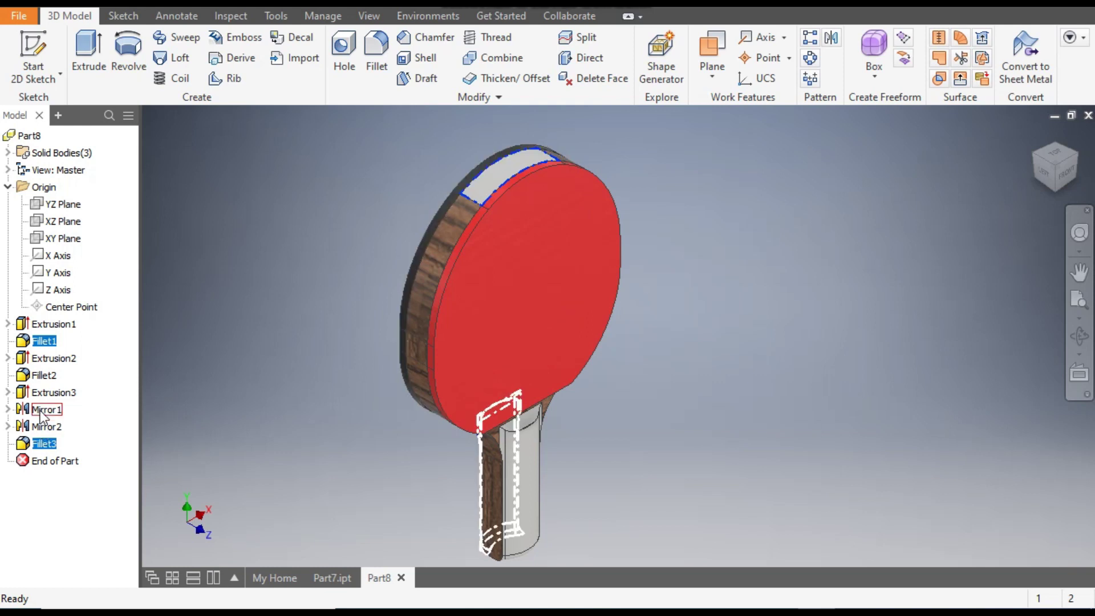
{"action": "left_click", "coordinate": [43, 410], "text": "ctrl"}
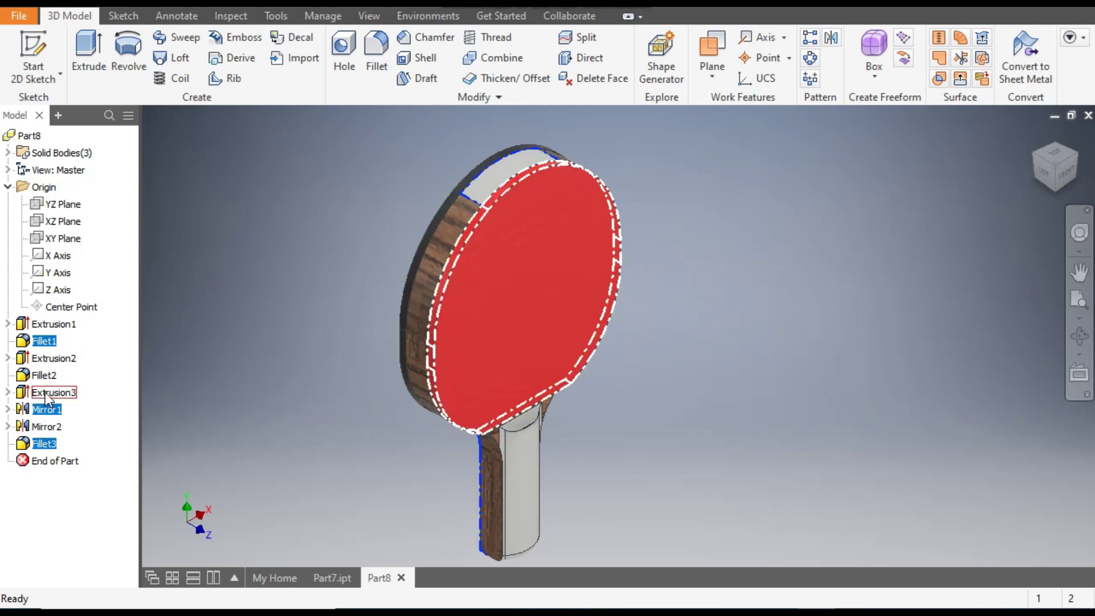
{"action": "left_click", "coordinate": [44, 377], "text": "ctrl"}
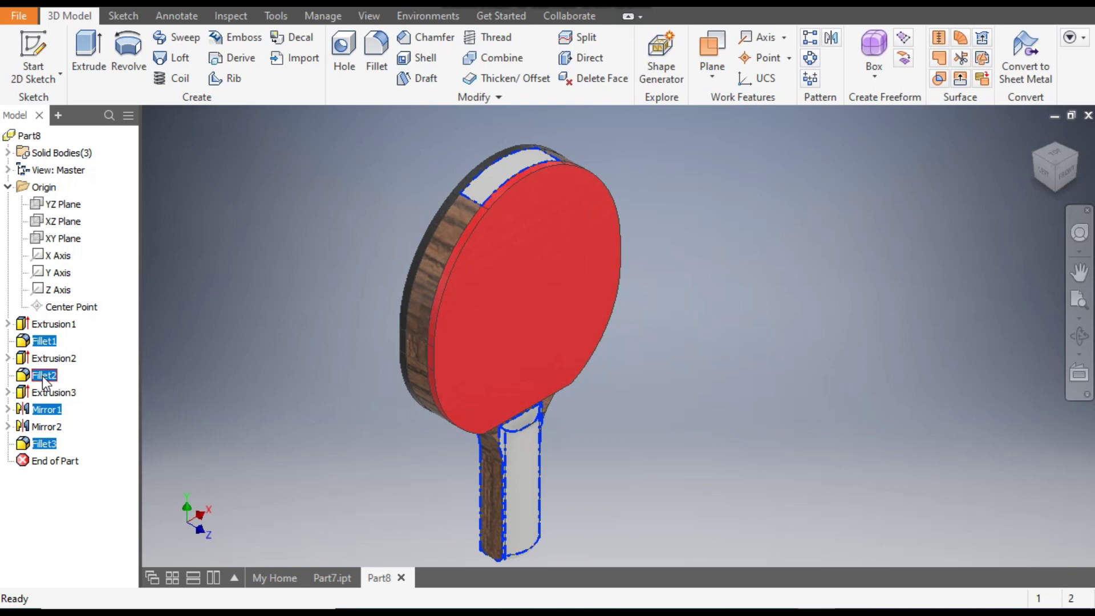
{"action": "left_click", "coordinate": [49, 360], "text": "ctrl"}
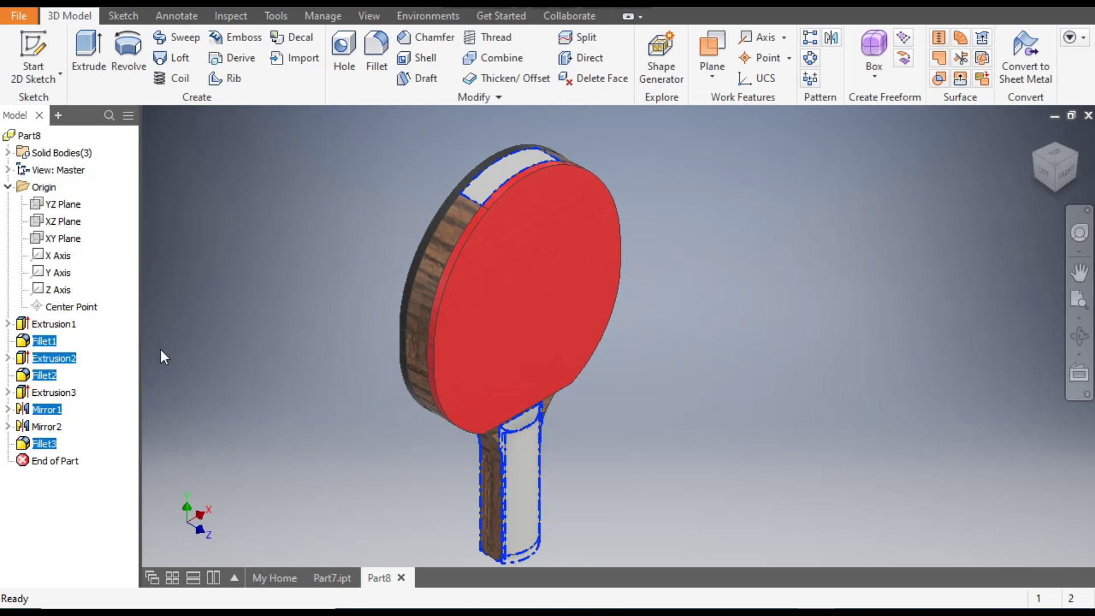
{"action": "left_click", "coordinate": [1036, 162]}
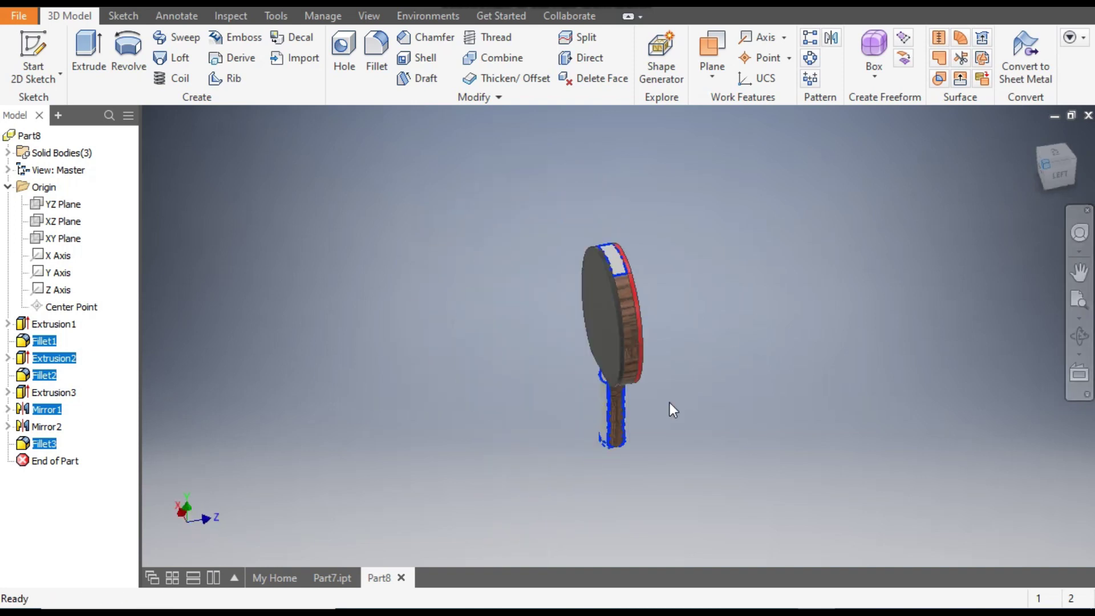
{"action": "middle_click_drag", "start_coordinate": [712, 393], "coordinate": [718, 452]}
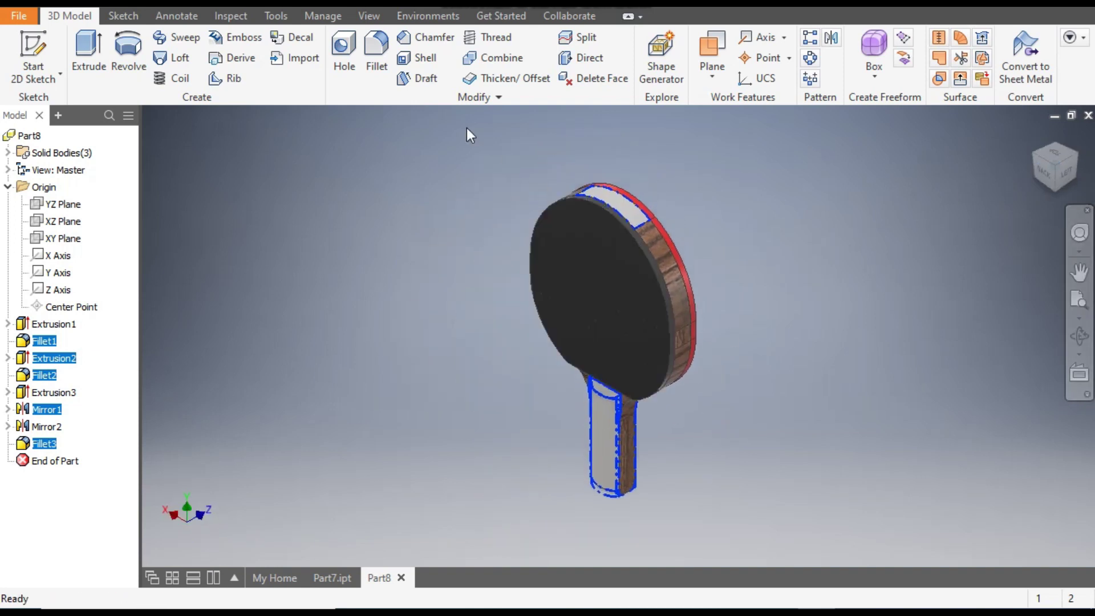
{"action": "left_click", "coordinate": [441, 10]}
{"action": "left_click_drag", "start_coordinate": [560, 121], "coordinate": [567, 355]}
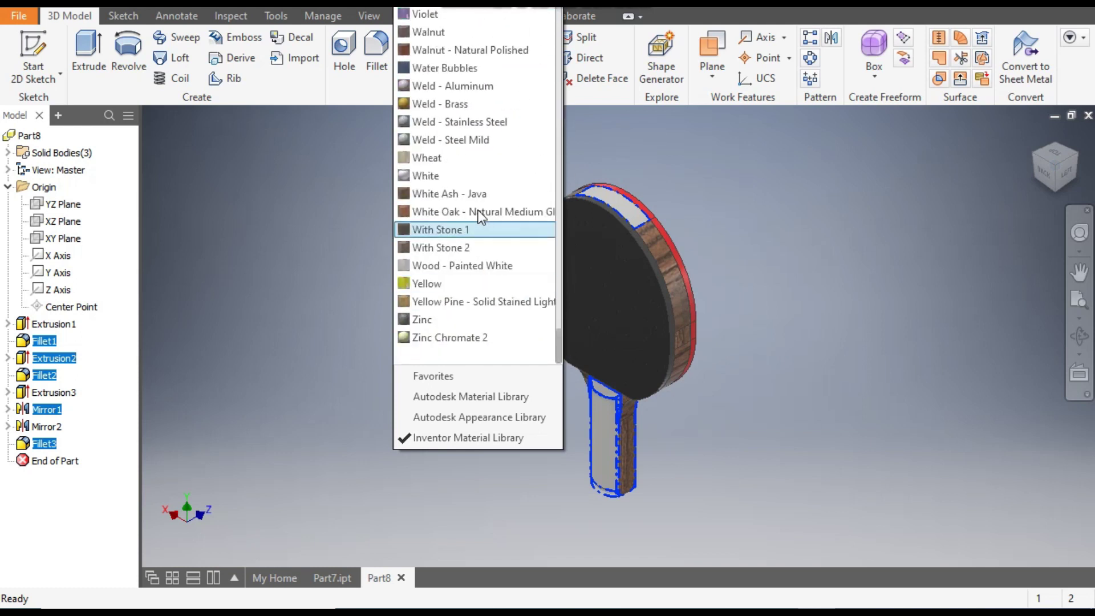
{"action": "left_click", "coordinate": [464, 194]}
{"action": "left_click", "coordinate": [770, 293]}
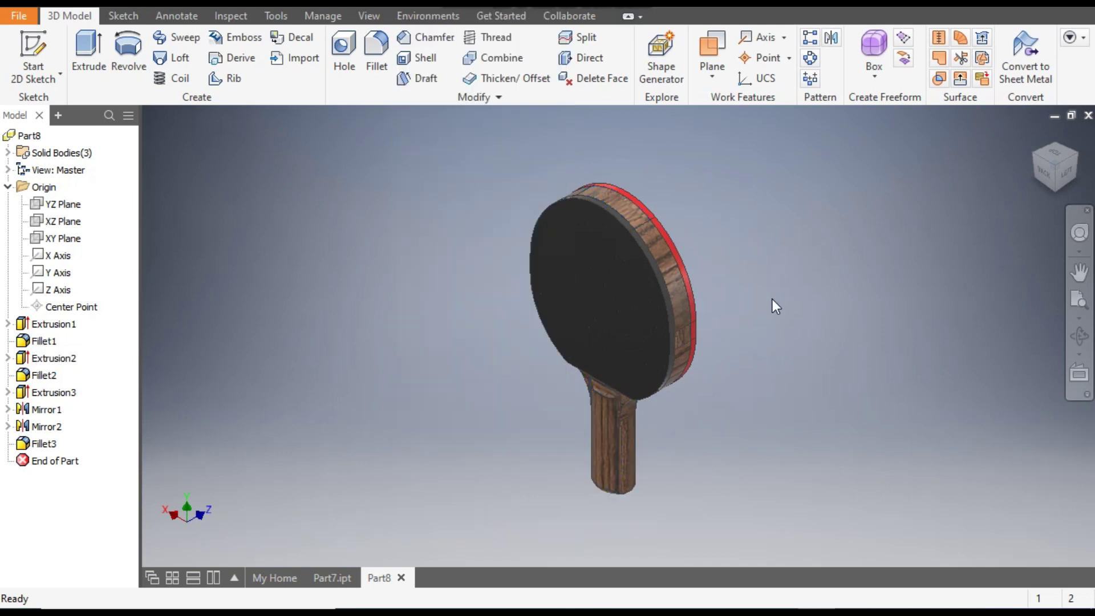
Examine the finished racket from several isometric and side views, checking both rubber faces, the wooden edge and the handle
{"action": "left_click", "coordinate": [1037, 162]}
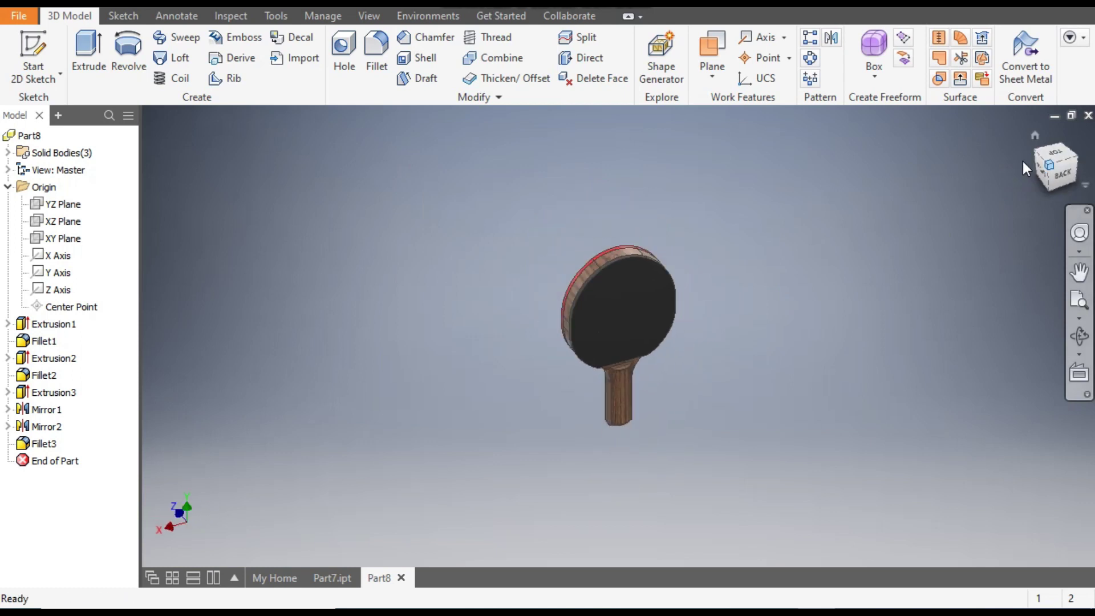
{"action": "scroll", "coordinate": [675, 334], "scroll_direction": "down", "scroll_amount": 5}
{"action": "scroll", "coordinate": [677, 335], "scroll_direction": "up", "scroll_amount": 1}
{"action": "middle_click_drag", "start_coordinate": [676, 335], "coordinate": [694, 345]}
{"action": "scroll", "coordinate": [694, 345], "scroll_direction": "up", "scroll_amount": 1}
{"action": "left_click", "coordinate": [1028, 154]}
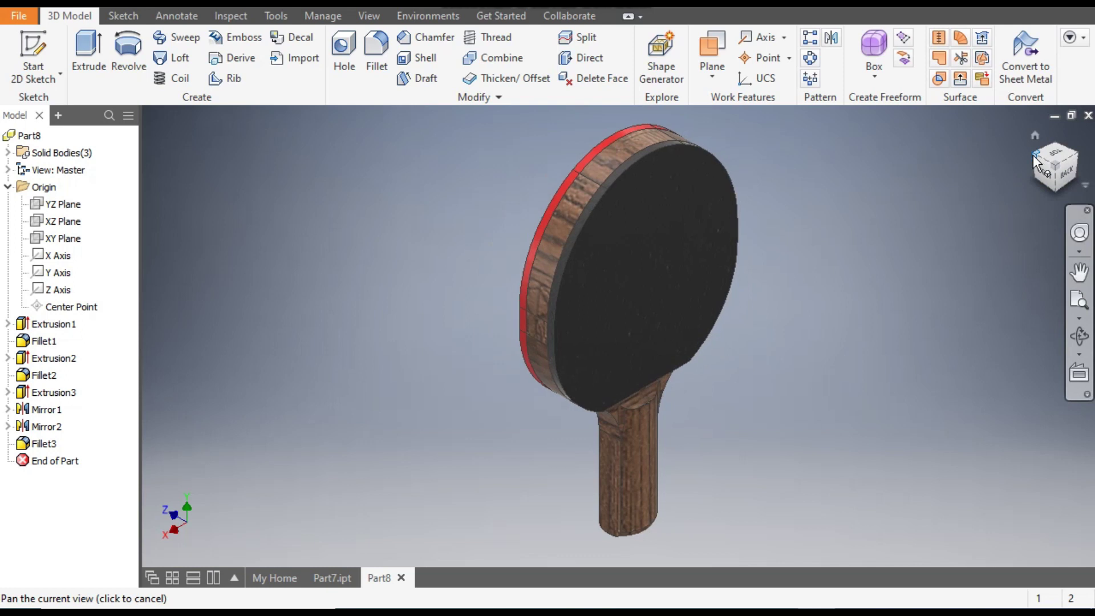
{"action": "scroll", "coordinate": [624, 396], "scroll_direction": "down", "scroll_amount": 4}
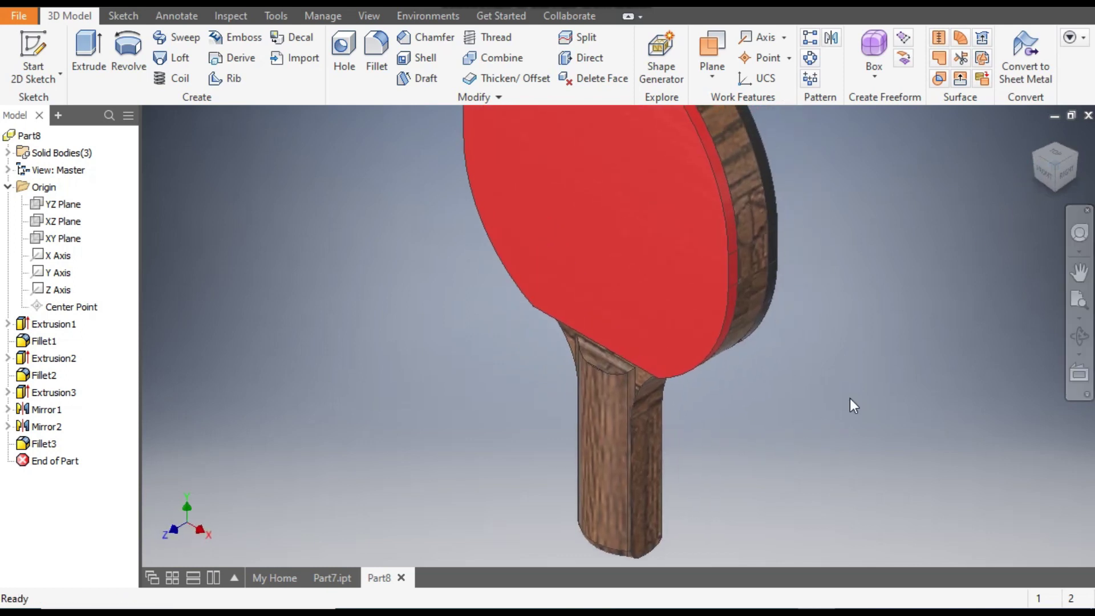
{"action": "left_click", "coordinate": [1065, 178]}
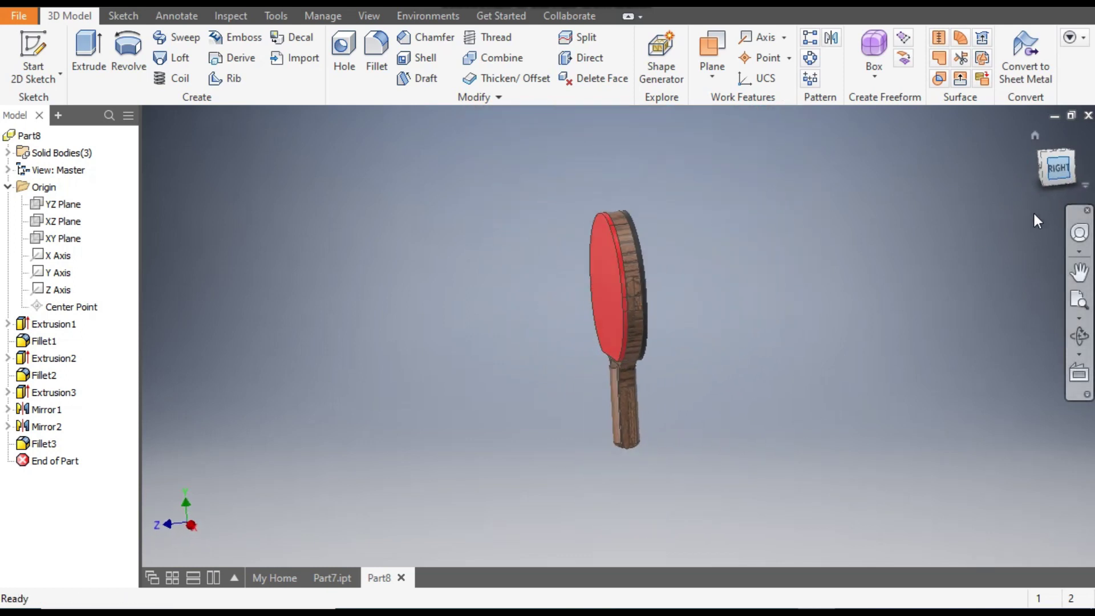
{"action": "left_click", "coordinate": [1039, 183]}
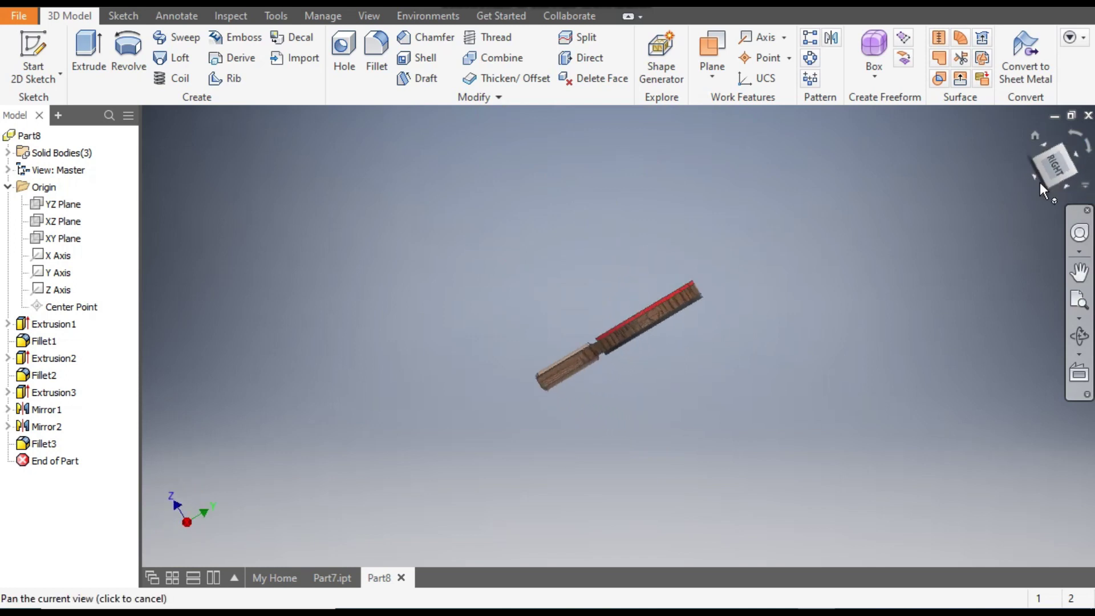
{"action": "left_click", "coordinate": [1043, 149]}
{"action": "scroll", "coordinate": [692, 333], "scroll_direction": "down", "scroll_amount": 5}
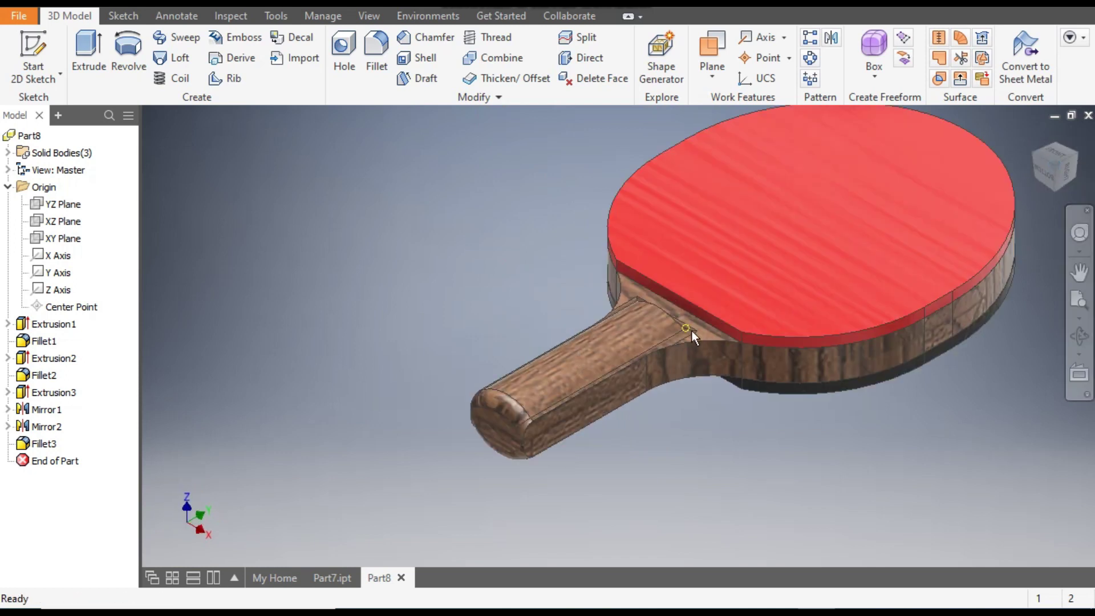